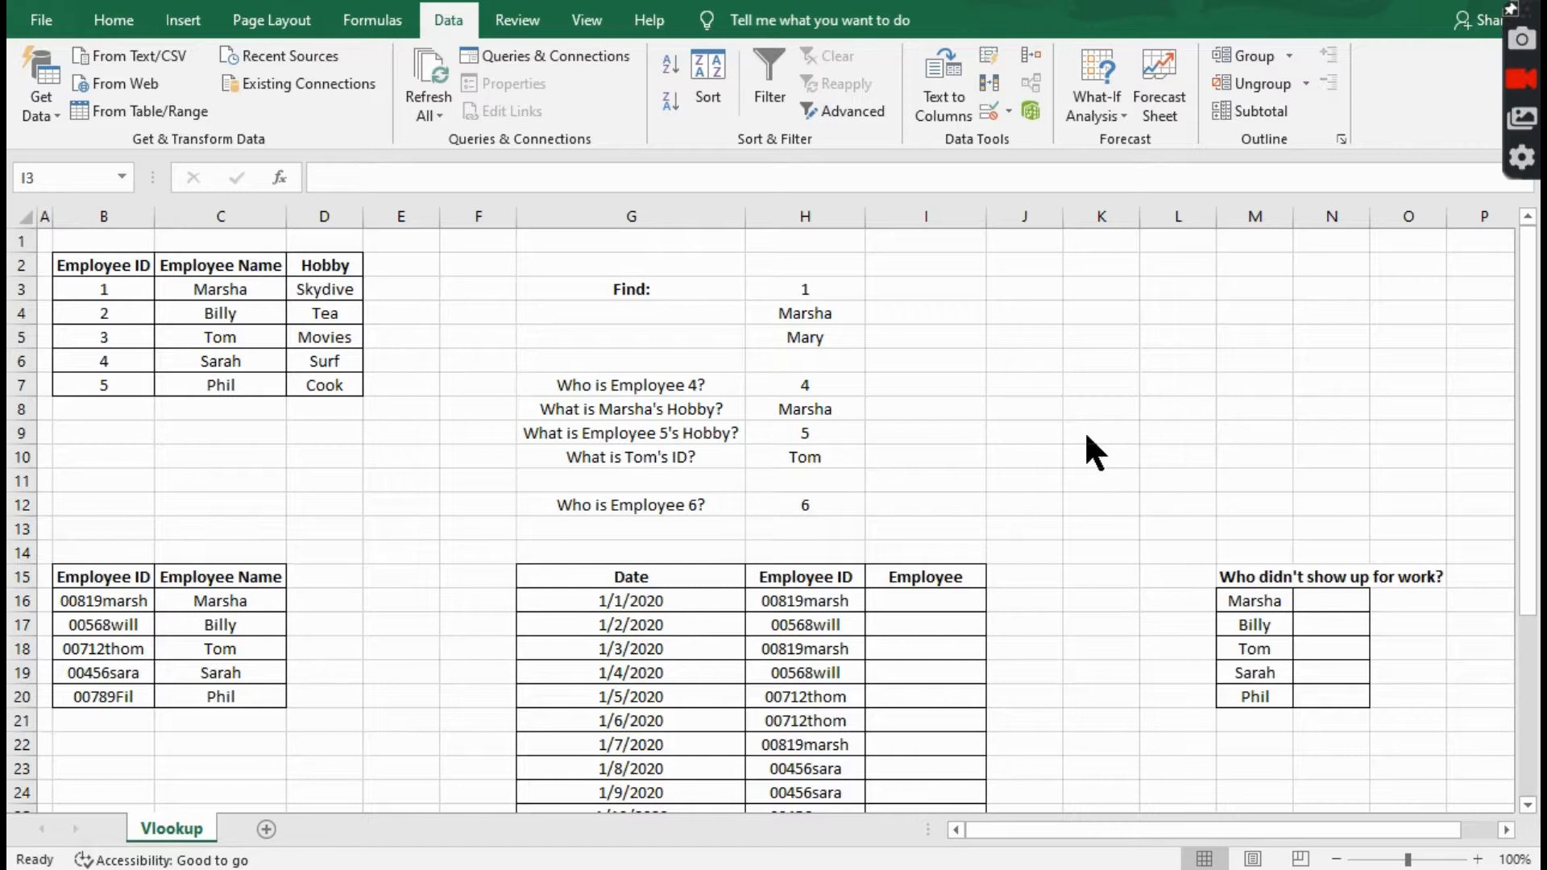
Enter =LOOKUP(H3,$B$3:$B$7) in cell I3 to find the employee ID, and review the formula's references.
click(937, 286)
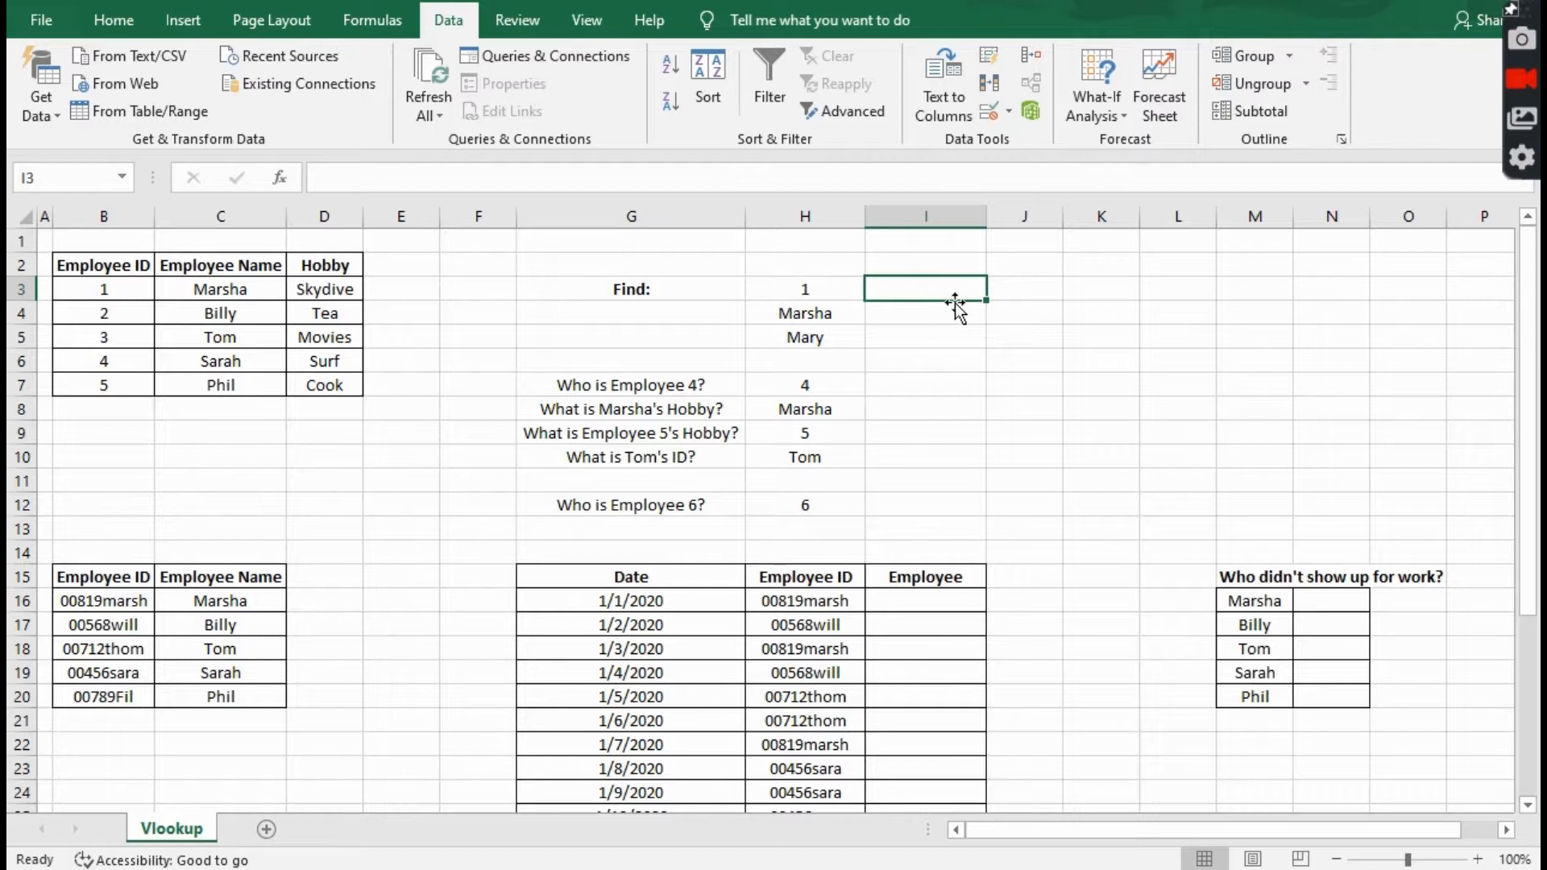
text(=look)
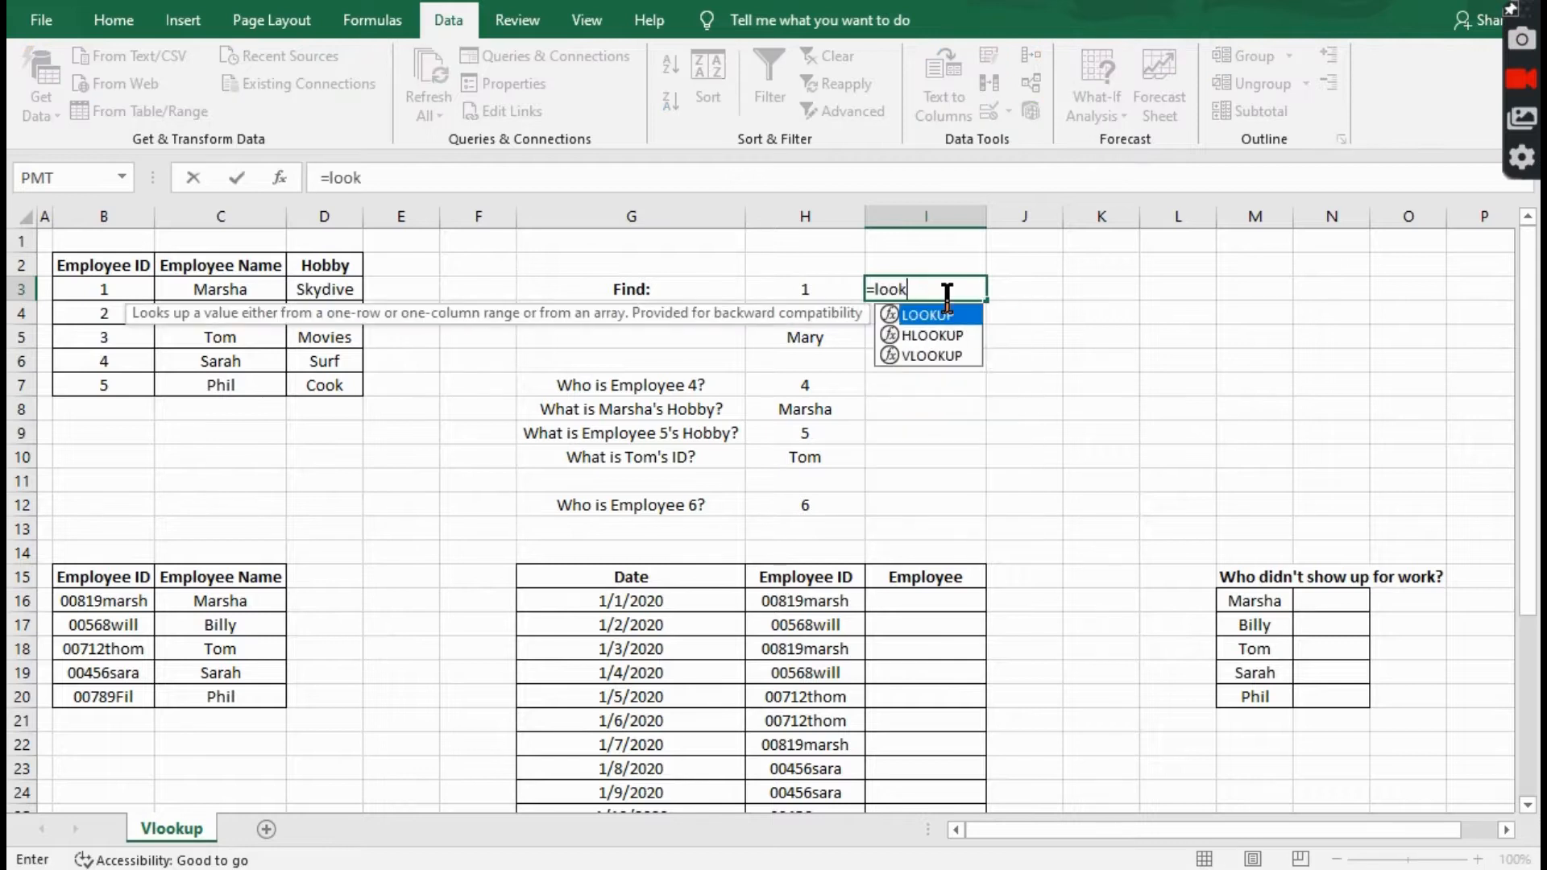
key(Tab)
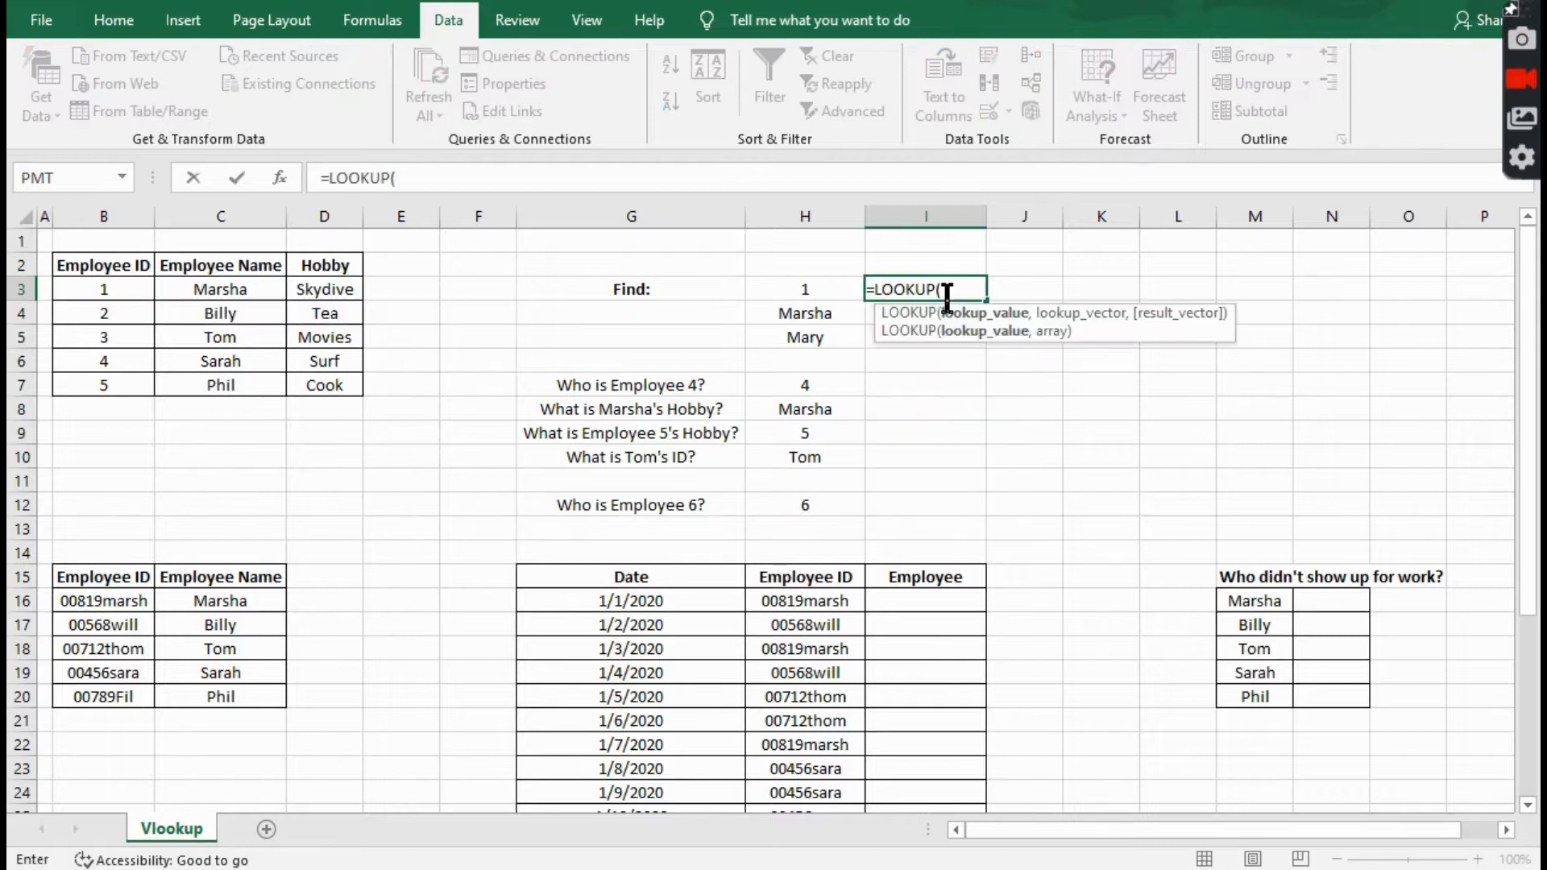
click(842, 288)
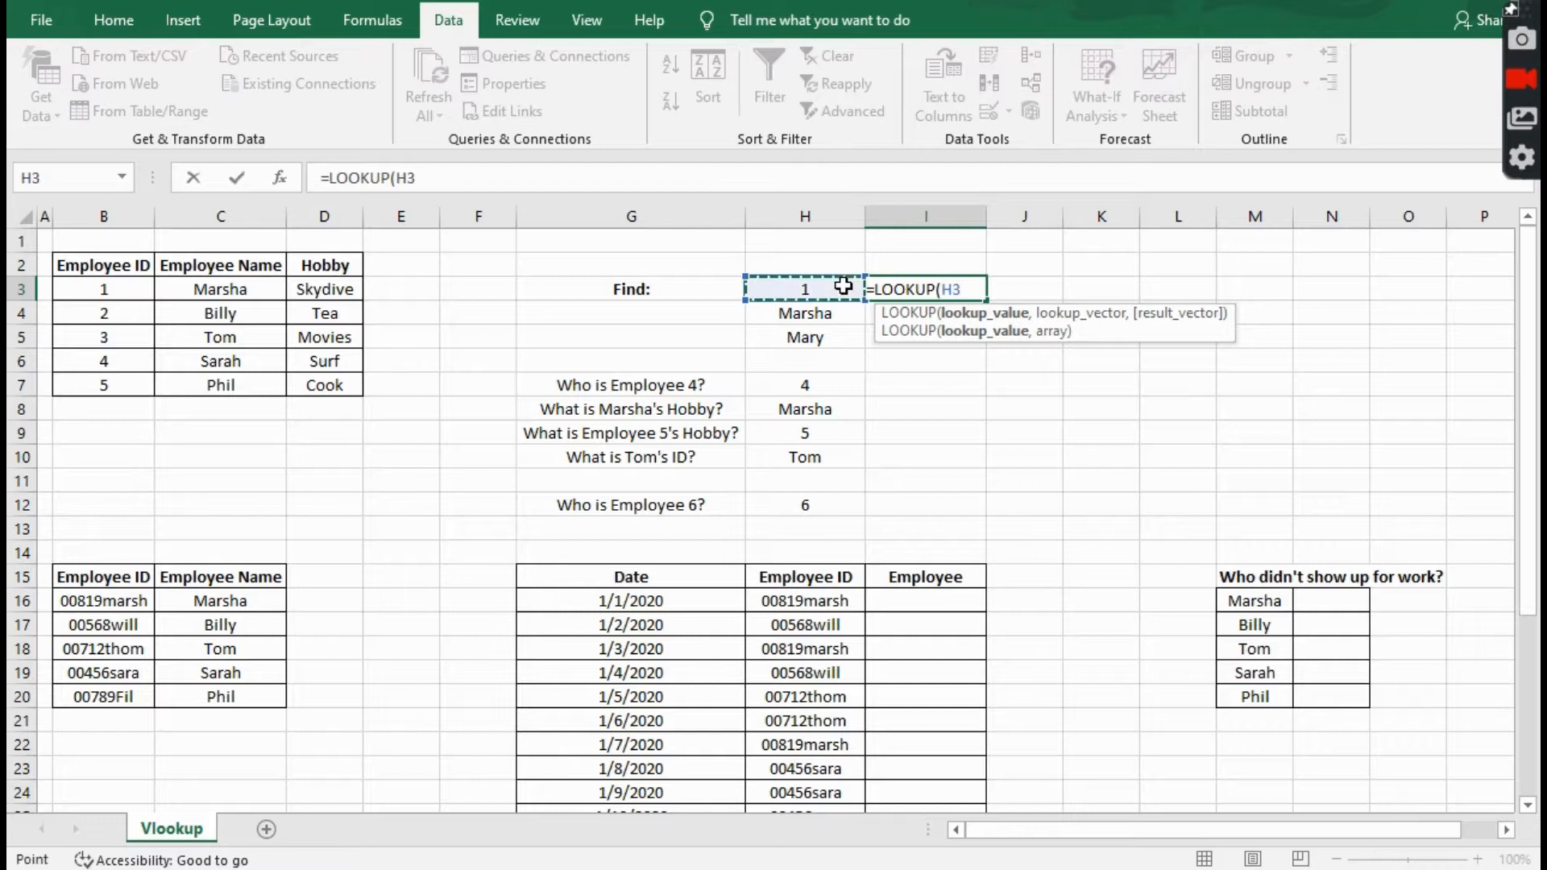
text(,)
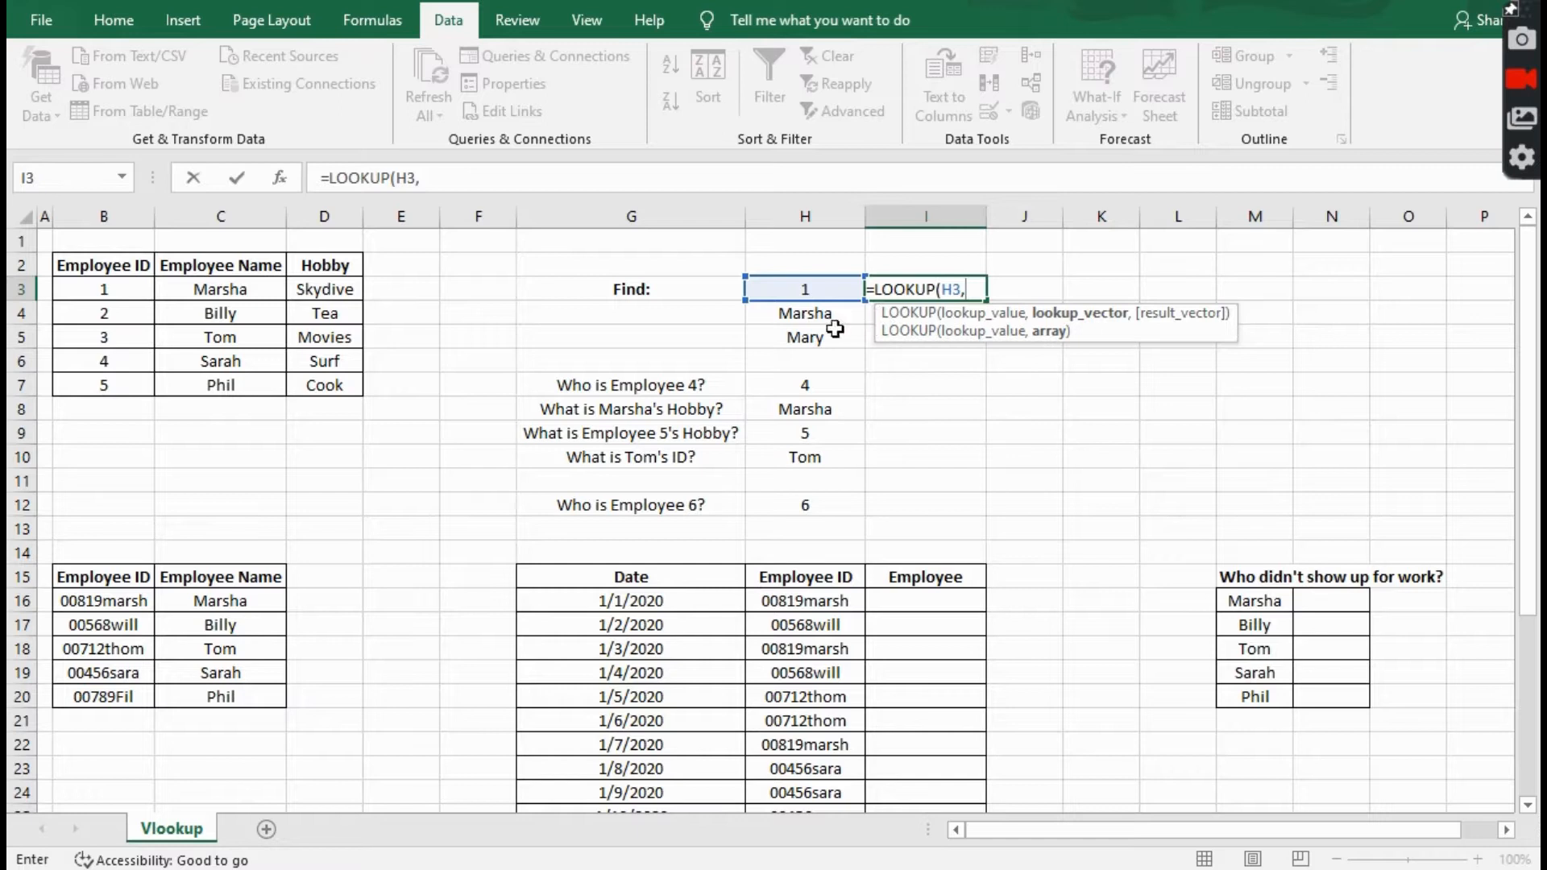
drag(110, 288, 113, 384)
key(F4)
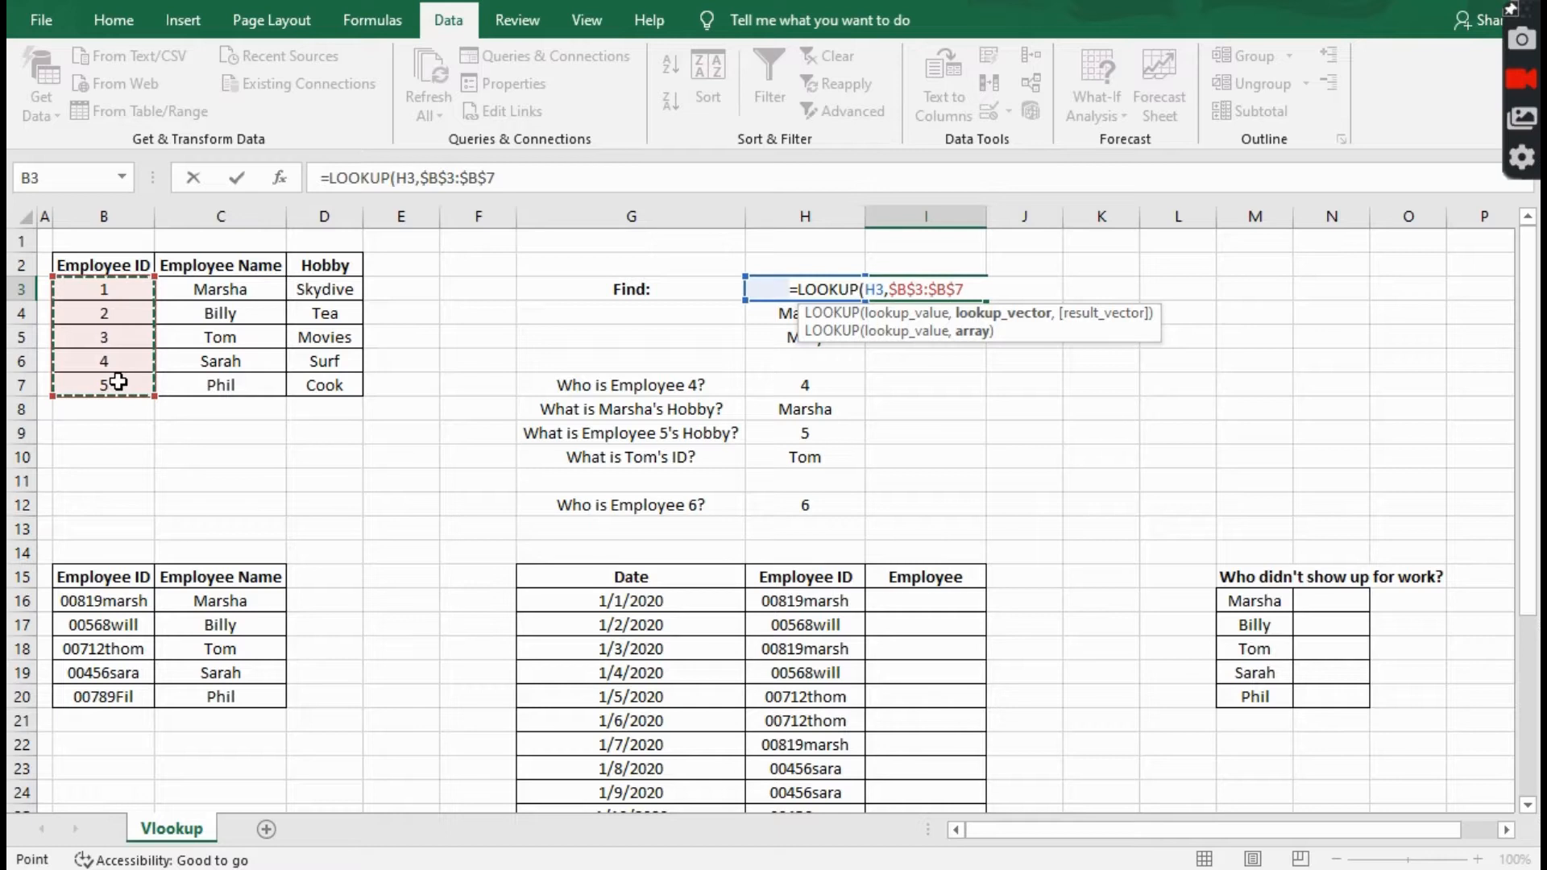
text())
key(Return)
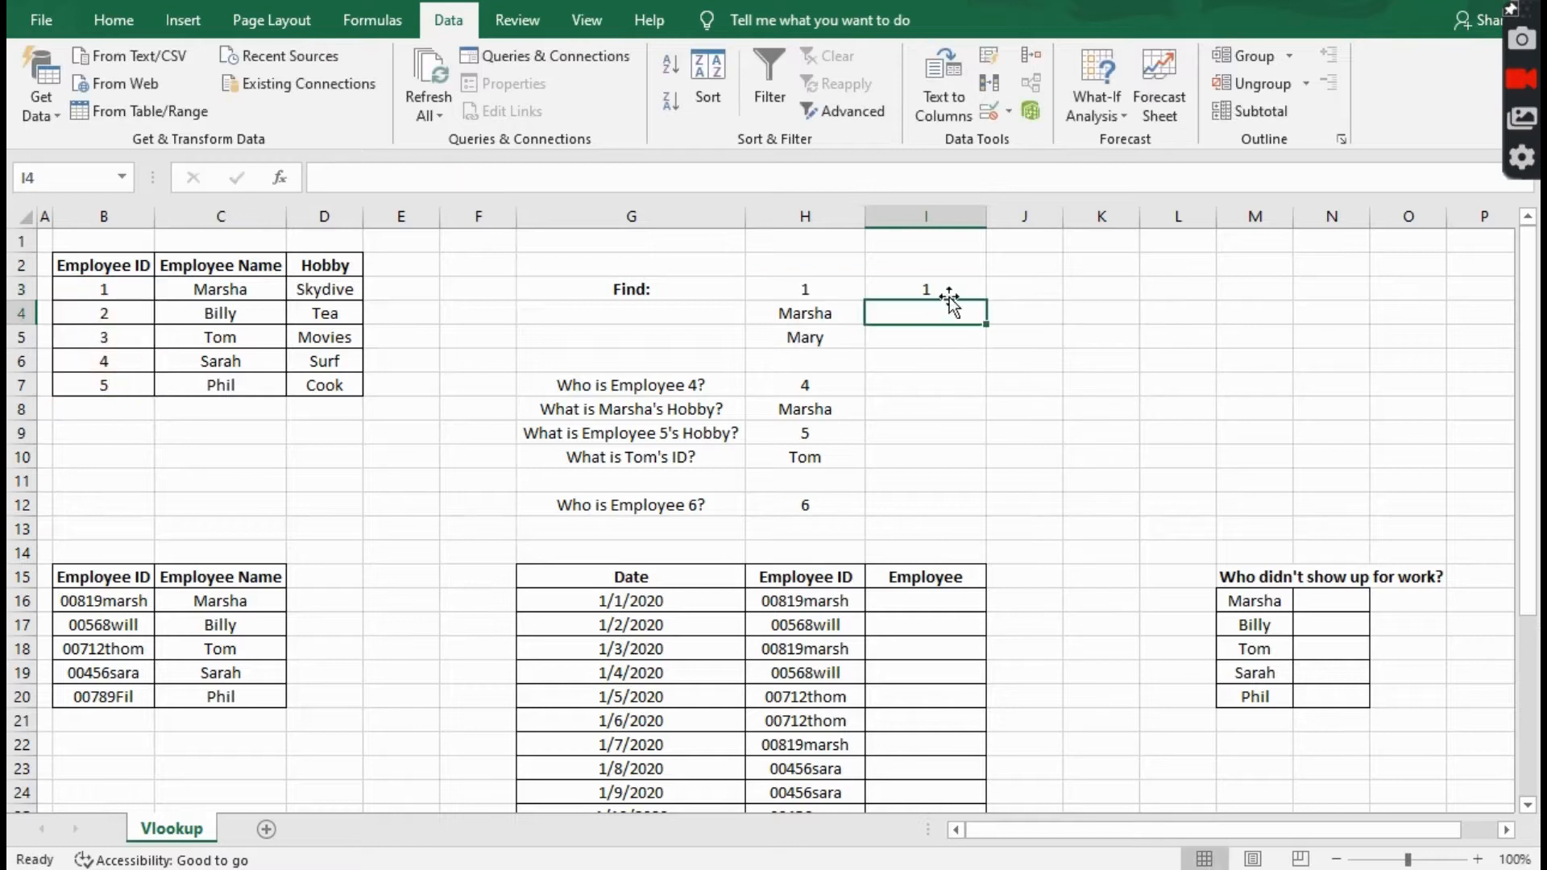
click(949, 290)
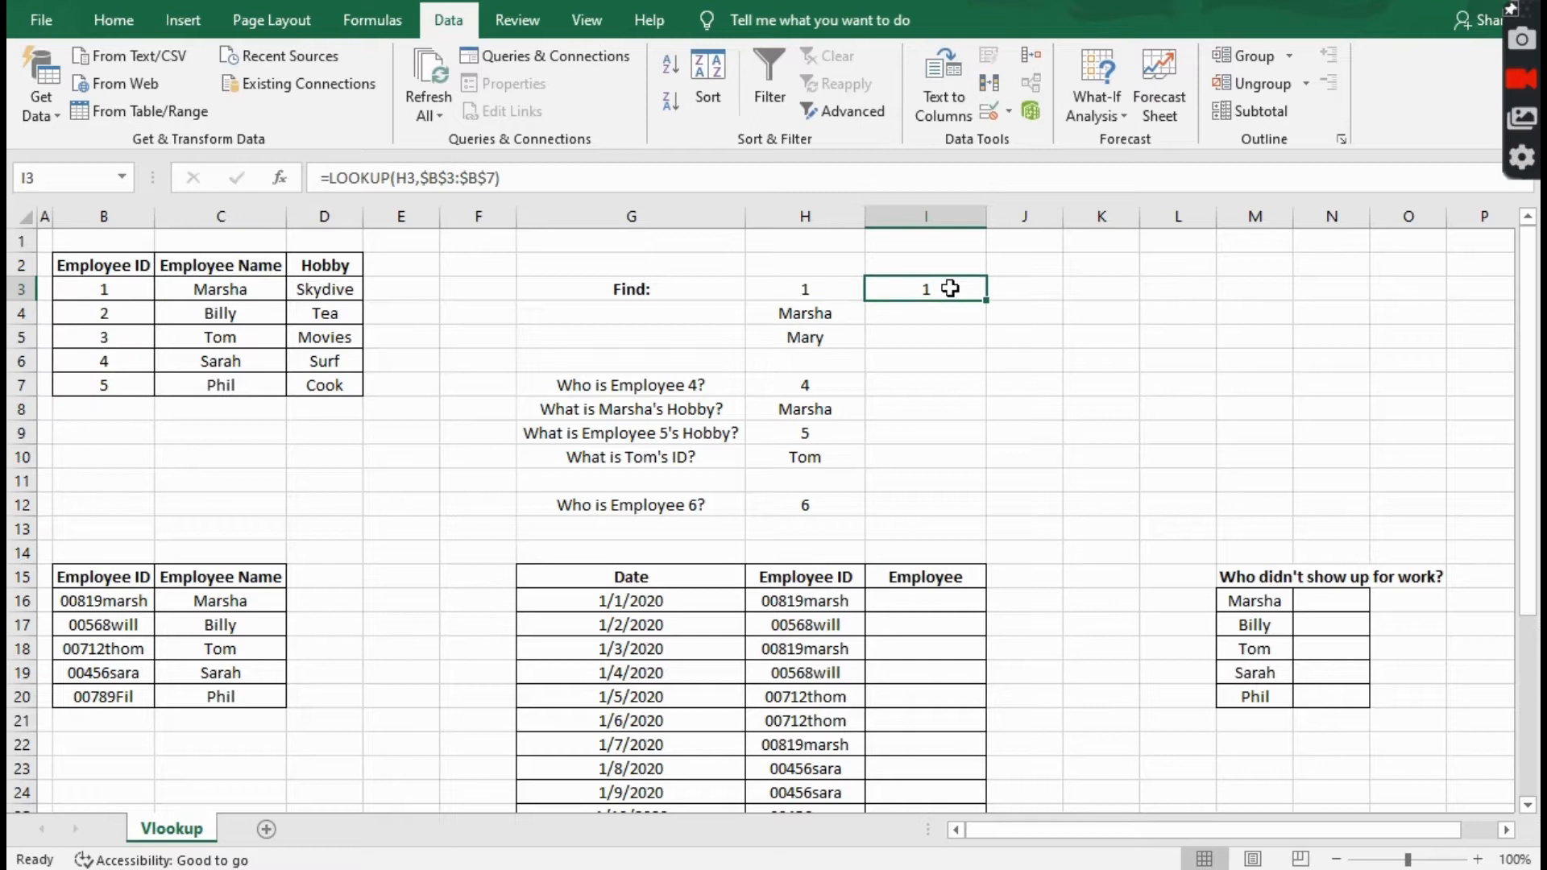
click(591, 181)
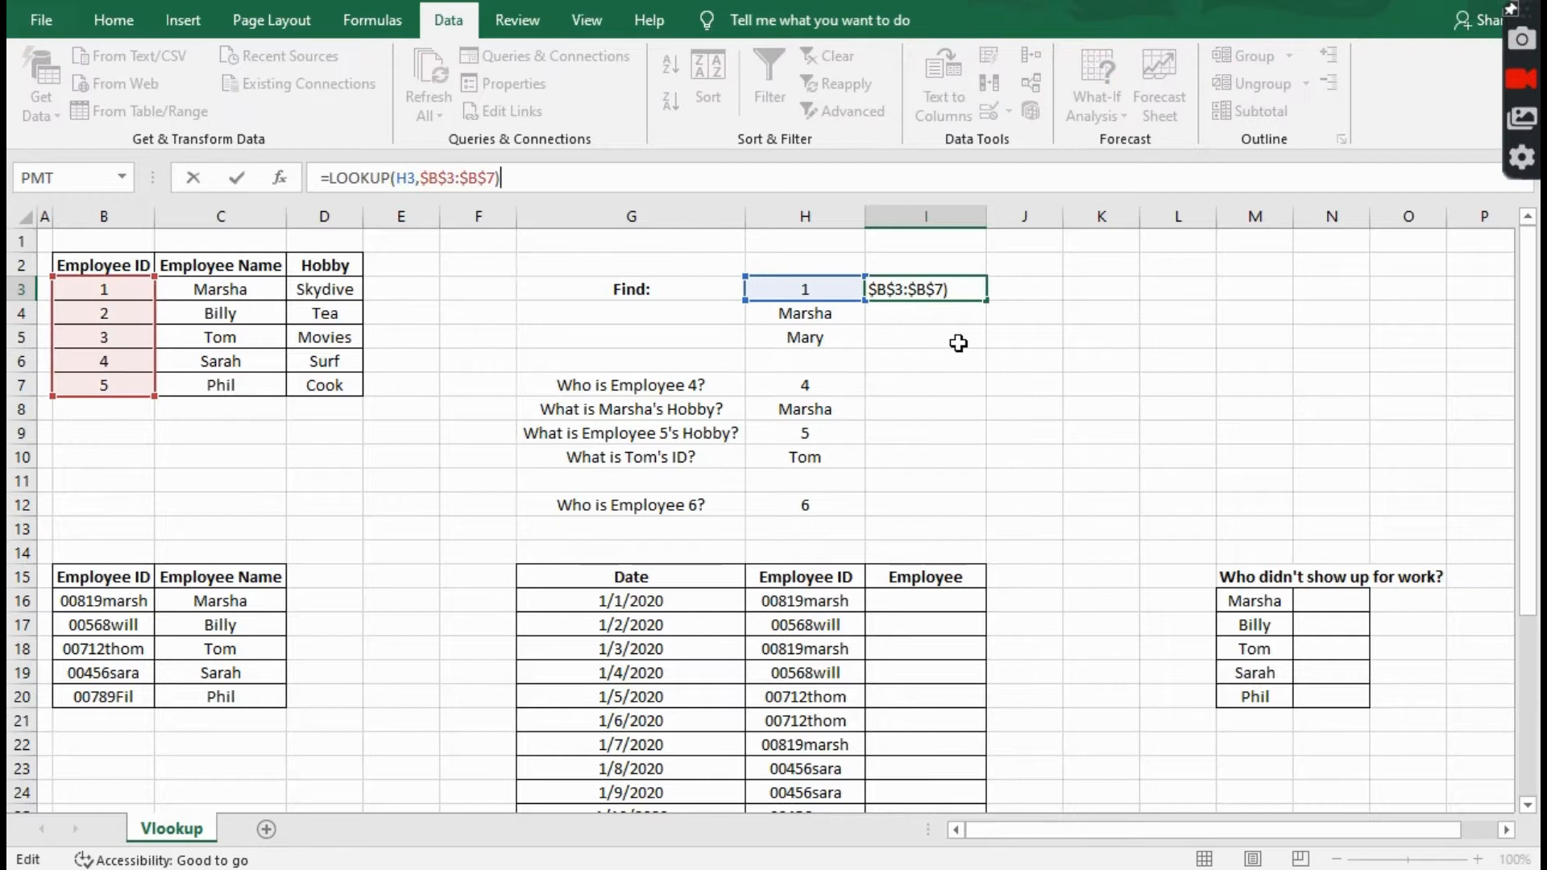
key(Return)
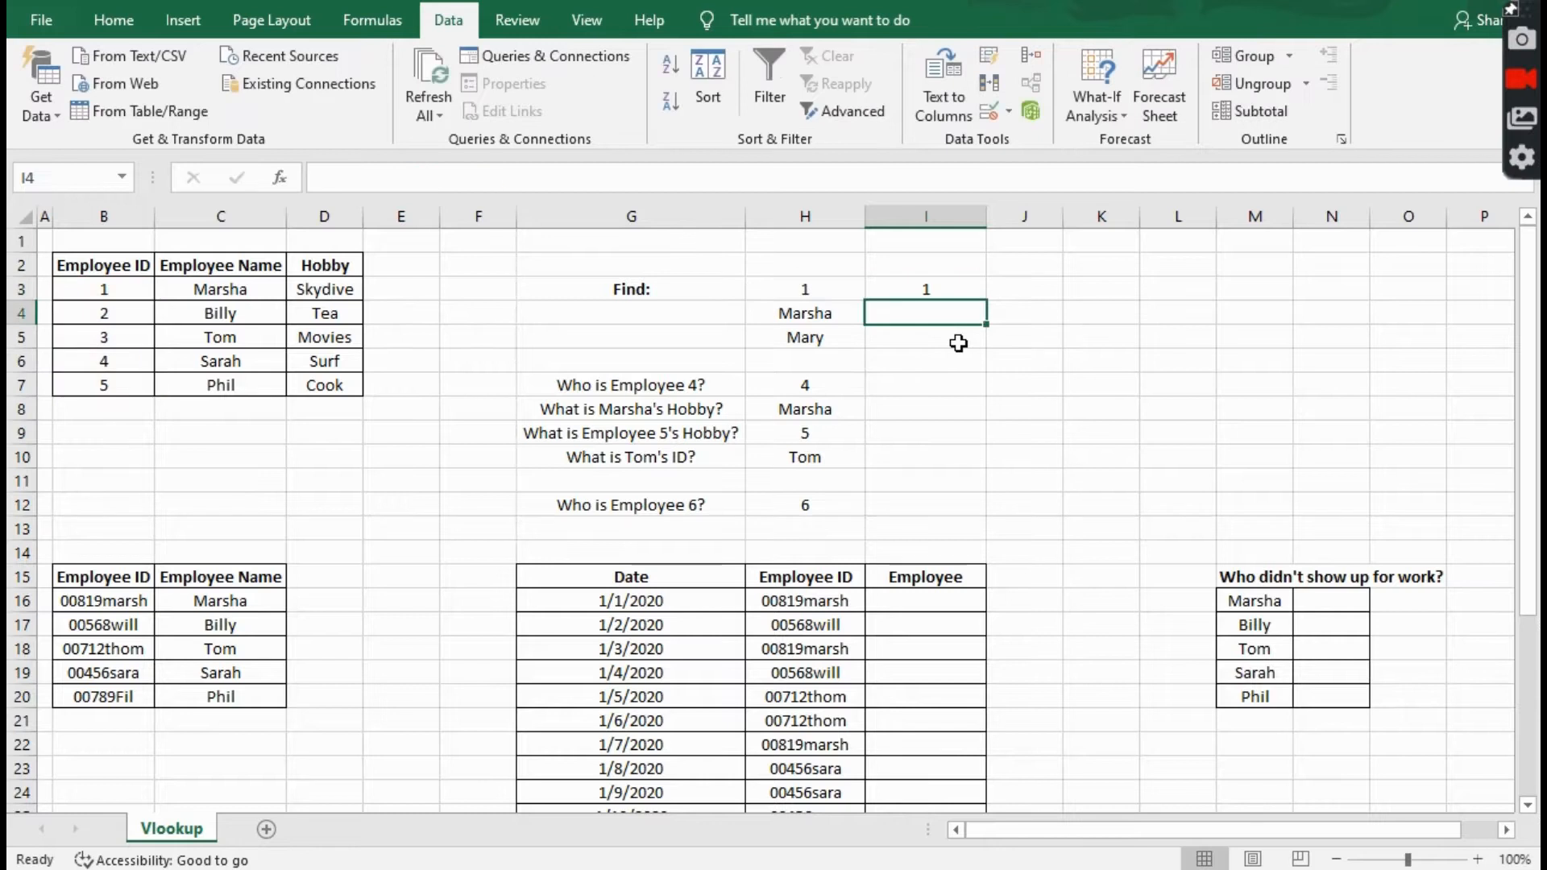
Enter =LOOKUP(H4,$C$3:$C$7) in cell I4 to find the name from H4 in the Employee Name column.
text(=look)
key(Tab)
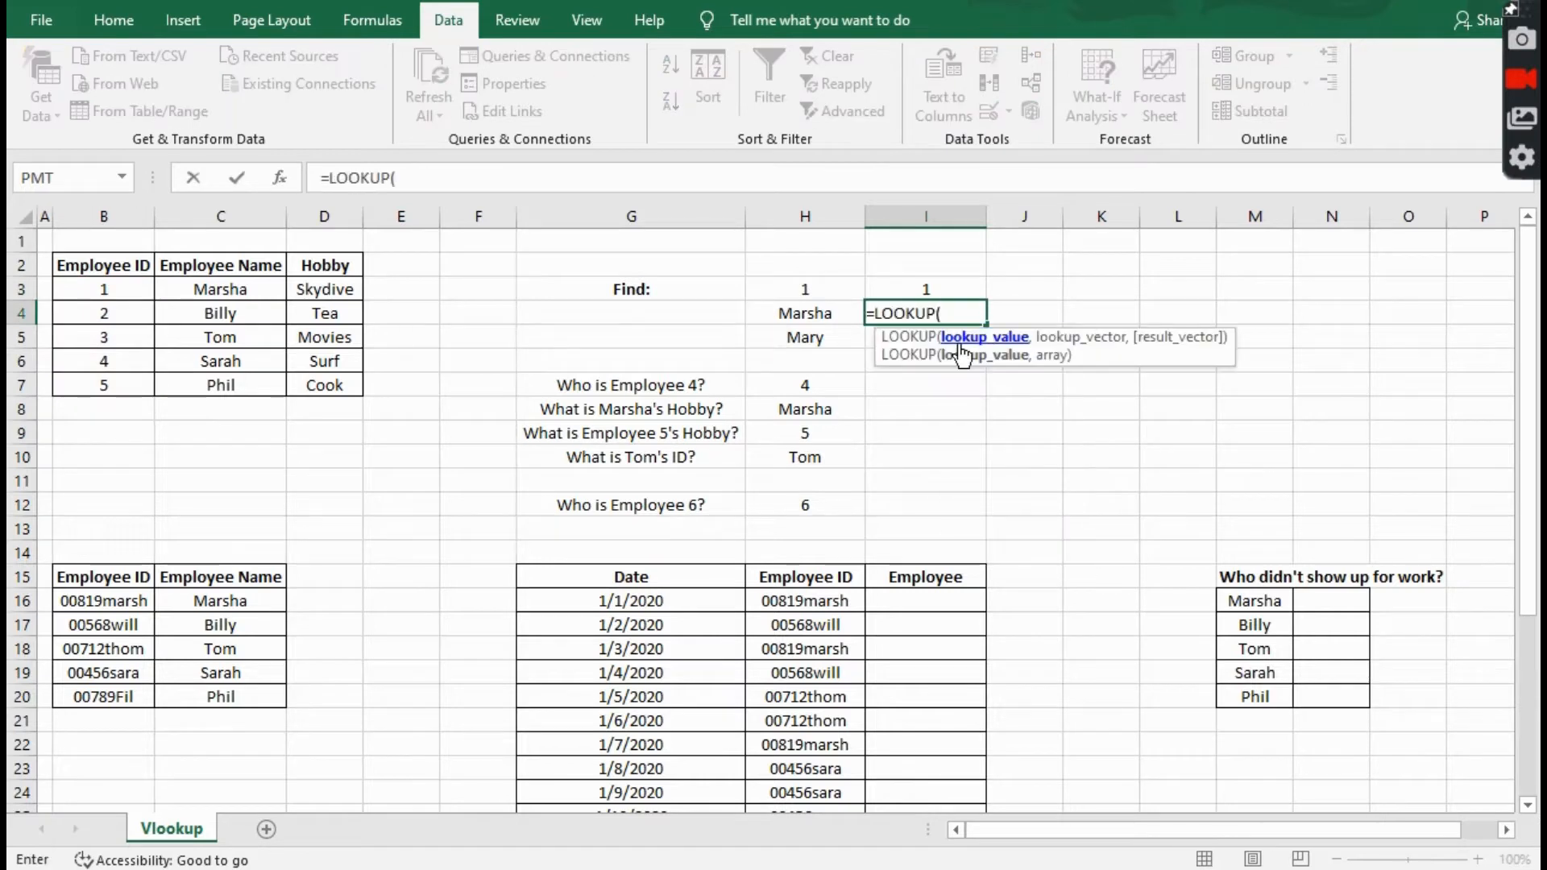
click(806, 313)
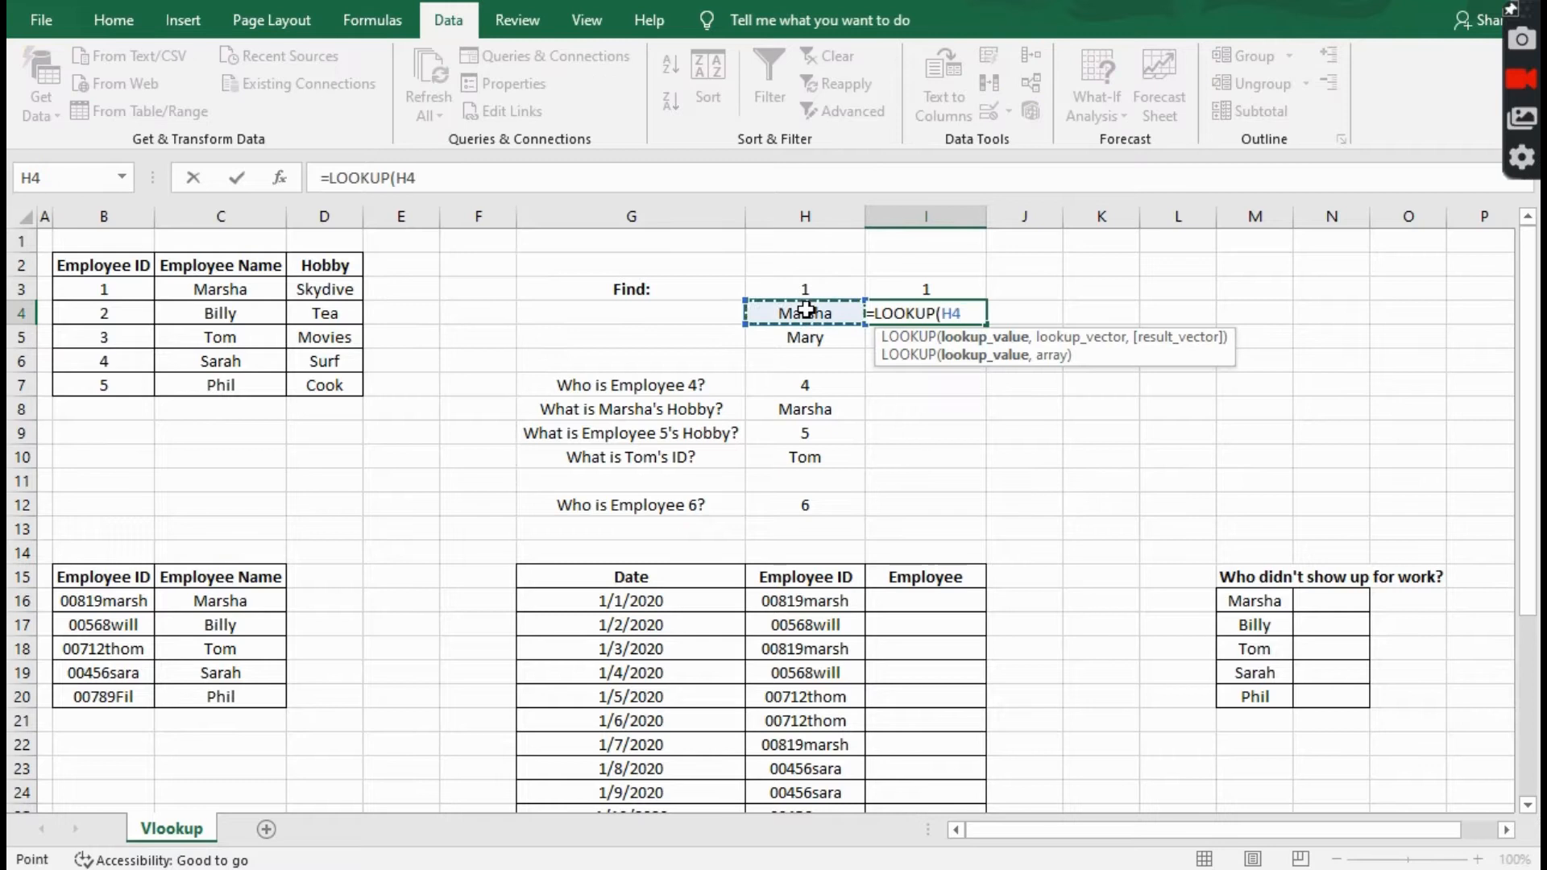
text(,)
drag(220, 290, 222, 395)
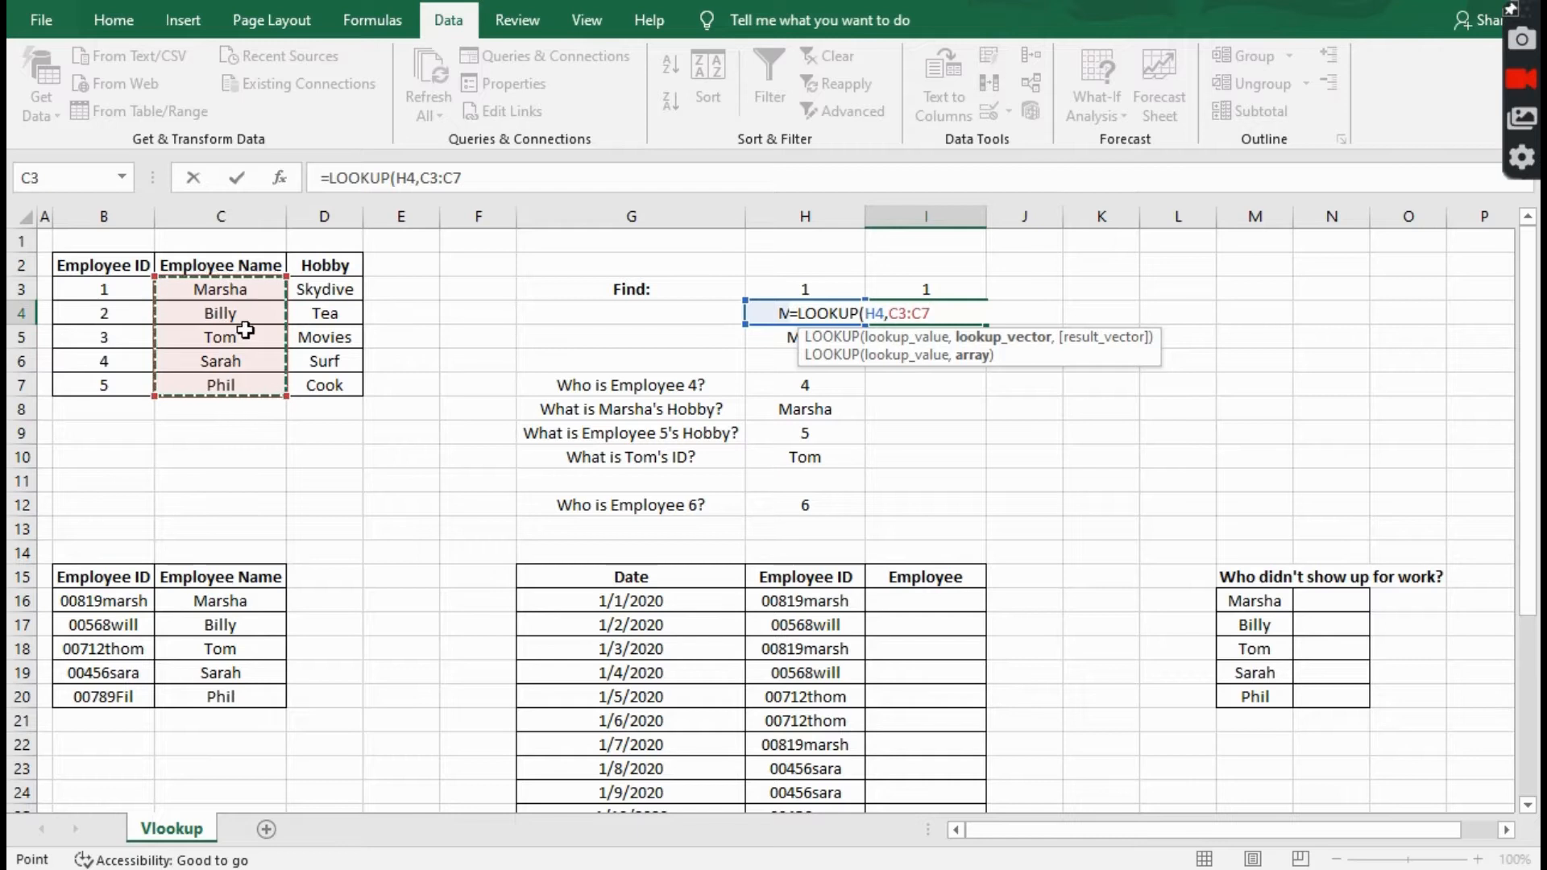
key(F4)
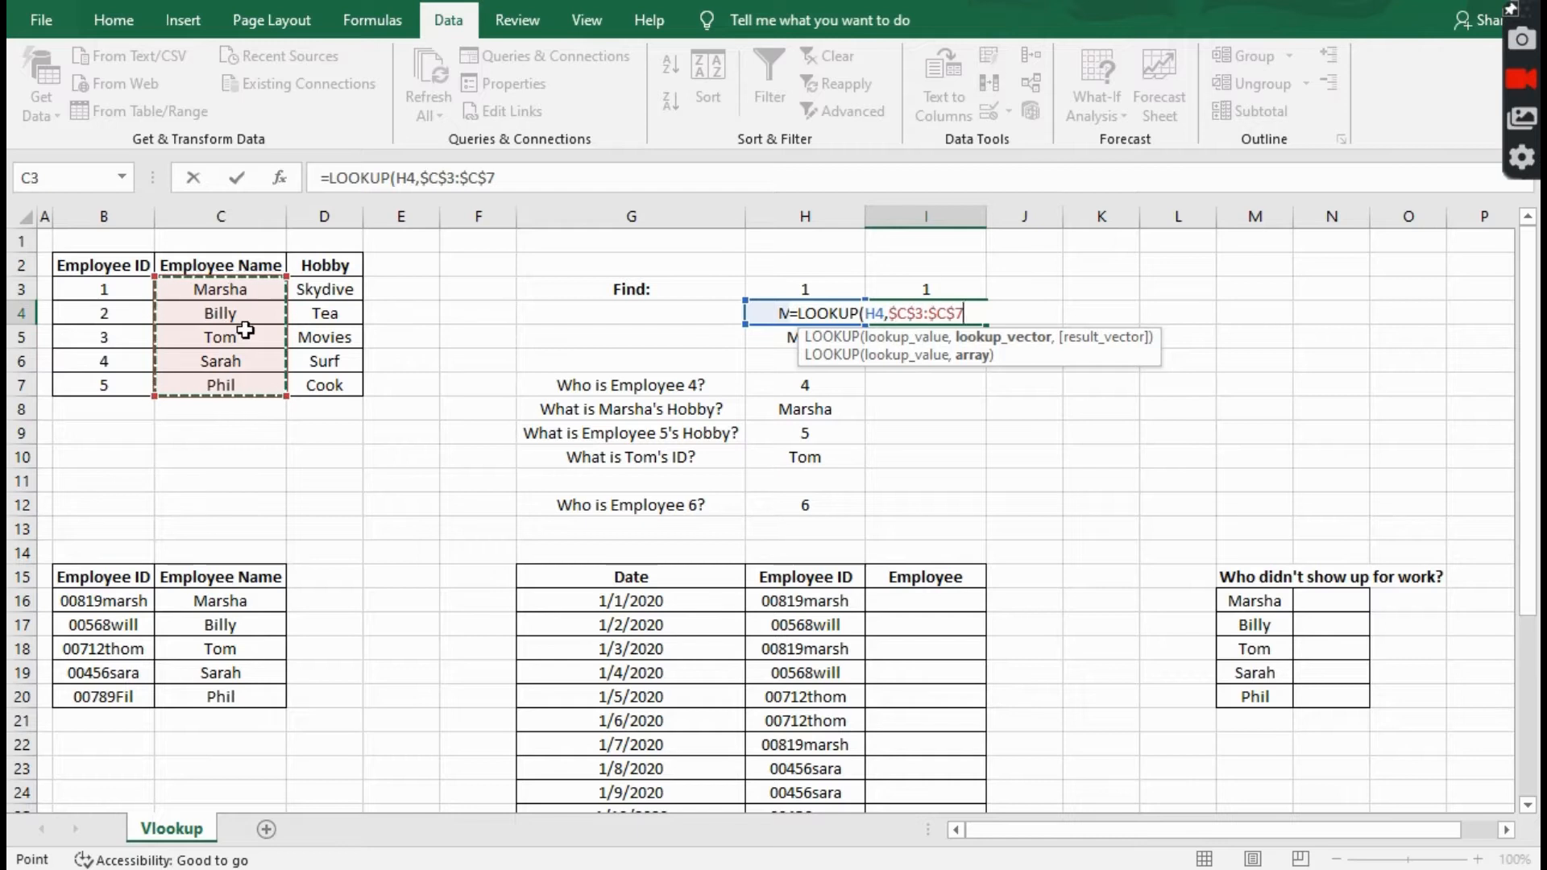
text())
key(Return)
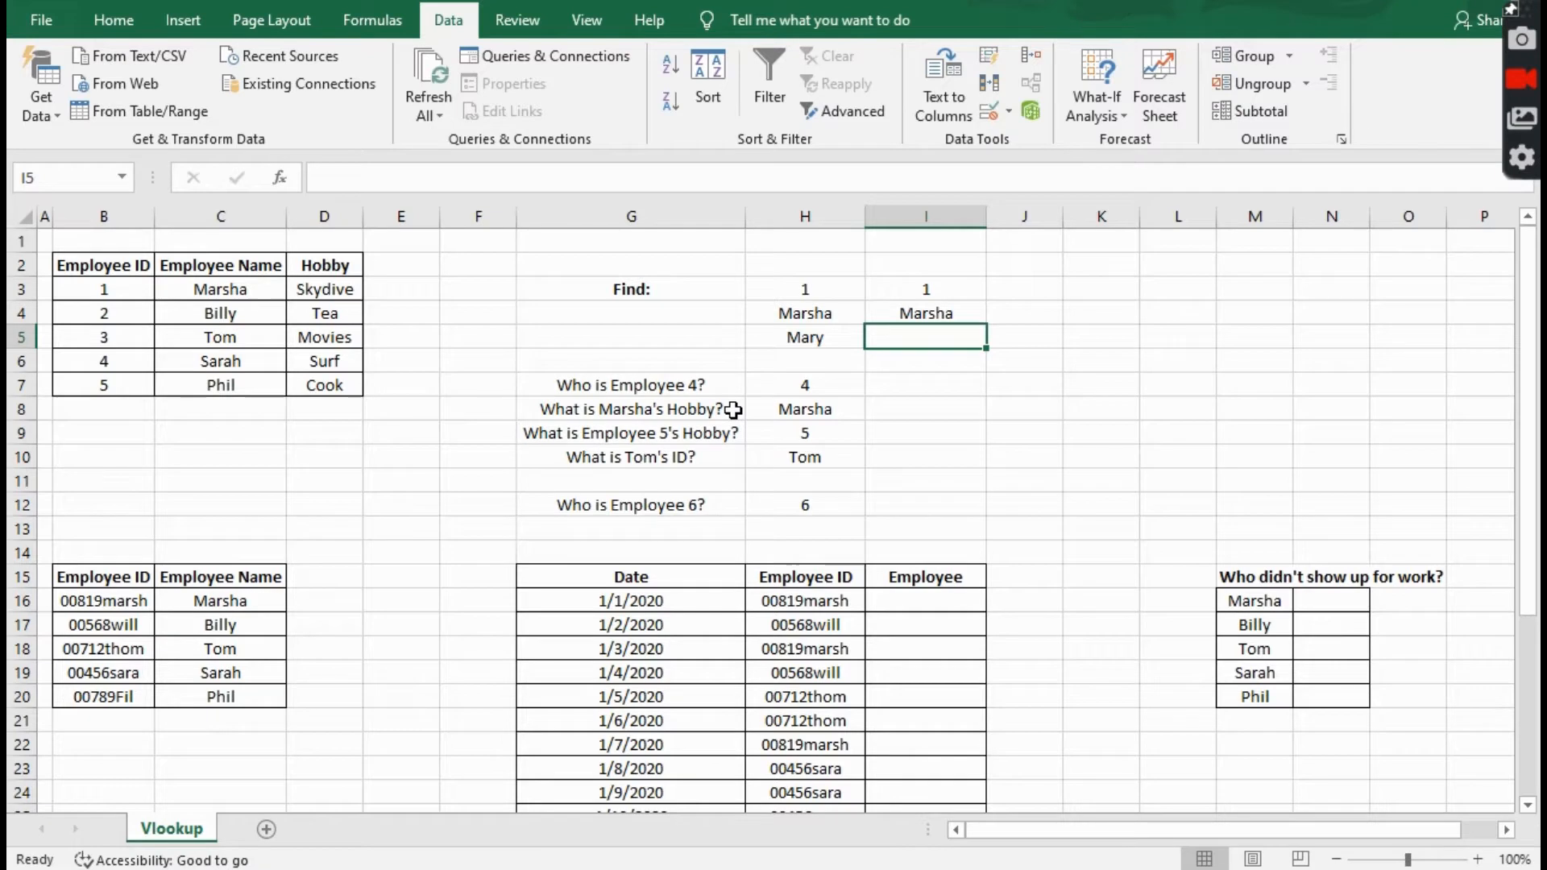
Answer "Who is Employee 4?" in cell I7 with the exact-match formula =VLOOKUP(H7,$B$3:$C$7,2,FALSE).
click(911, 384)
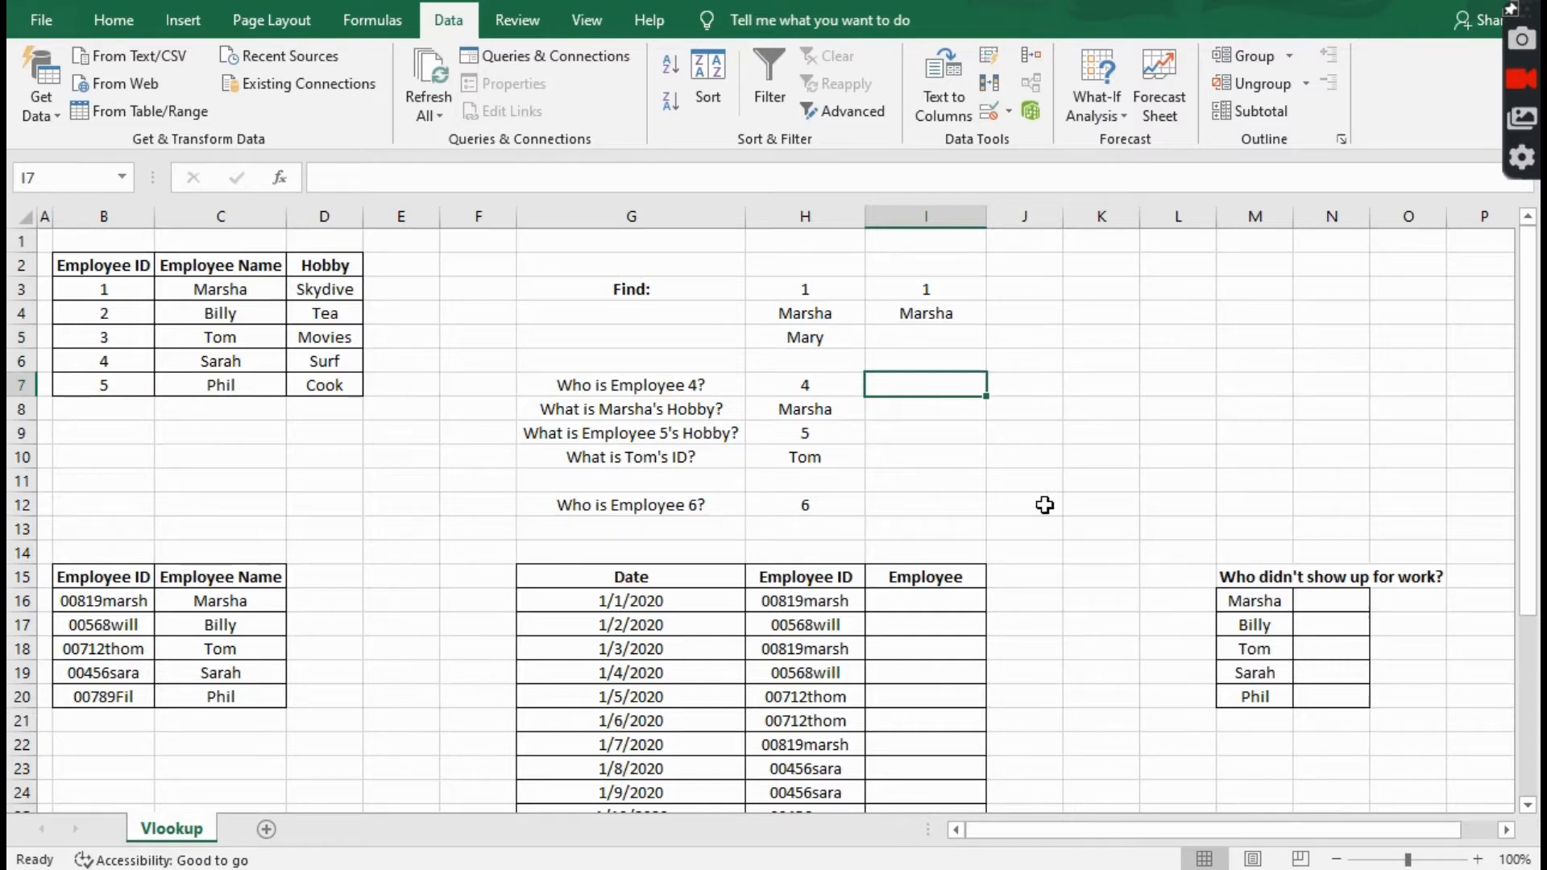
text(=vlo)
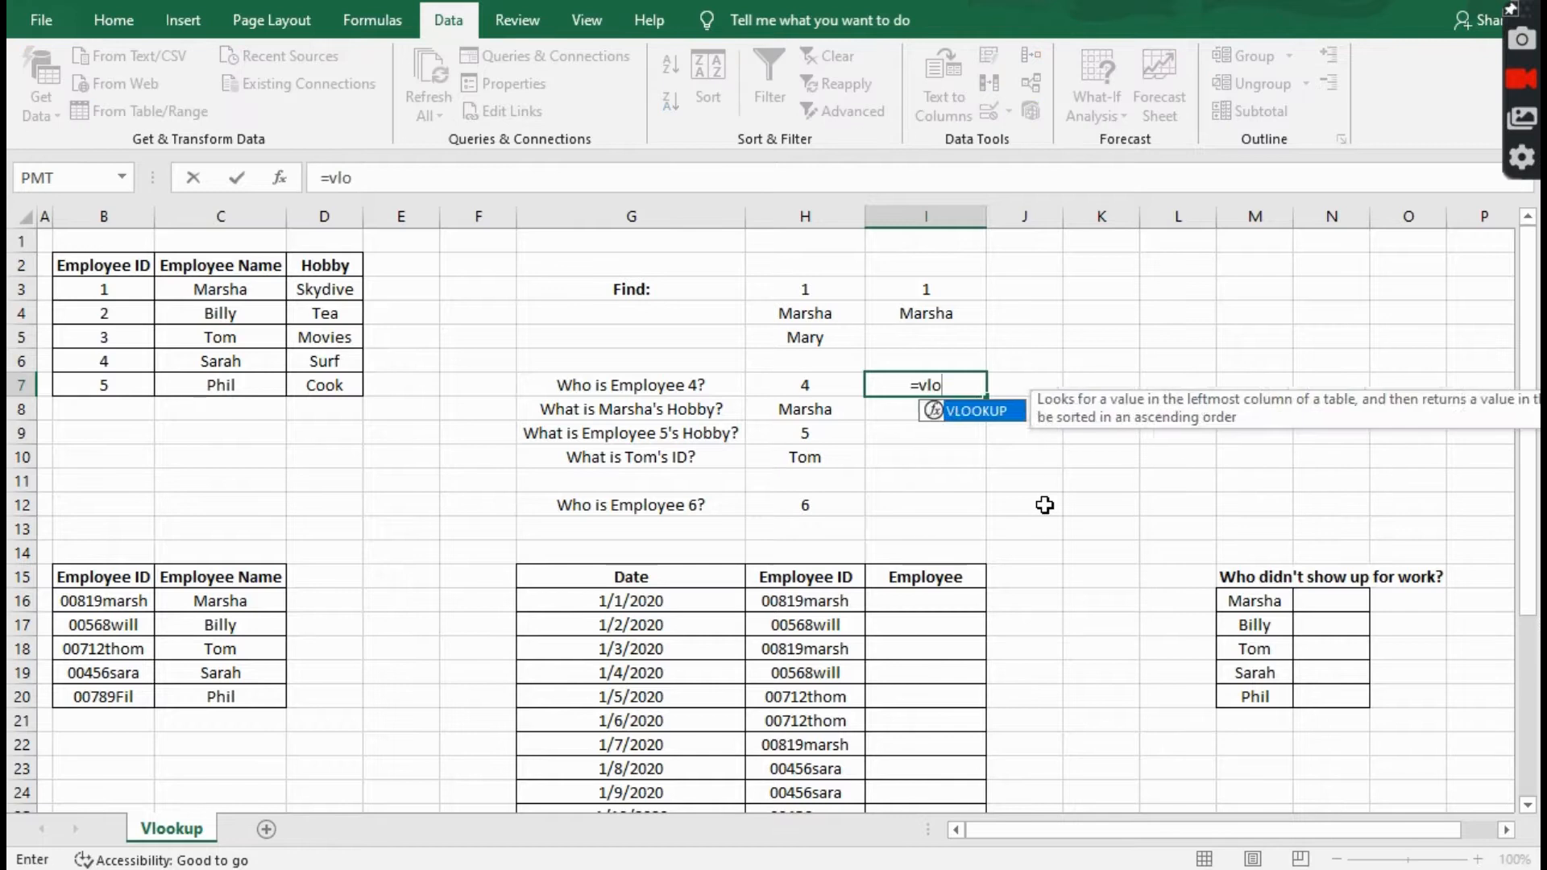
key(Tab)
key(Left)
text(,)
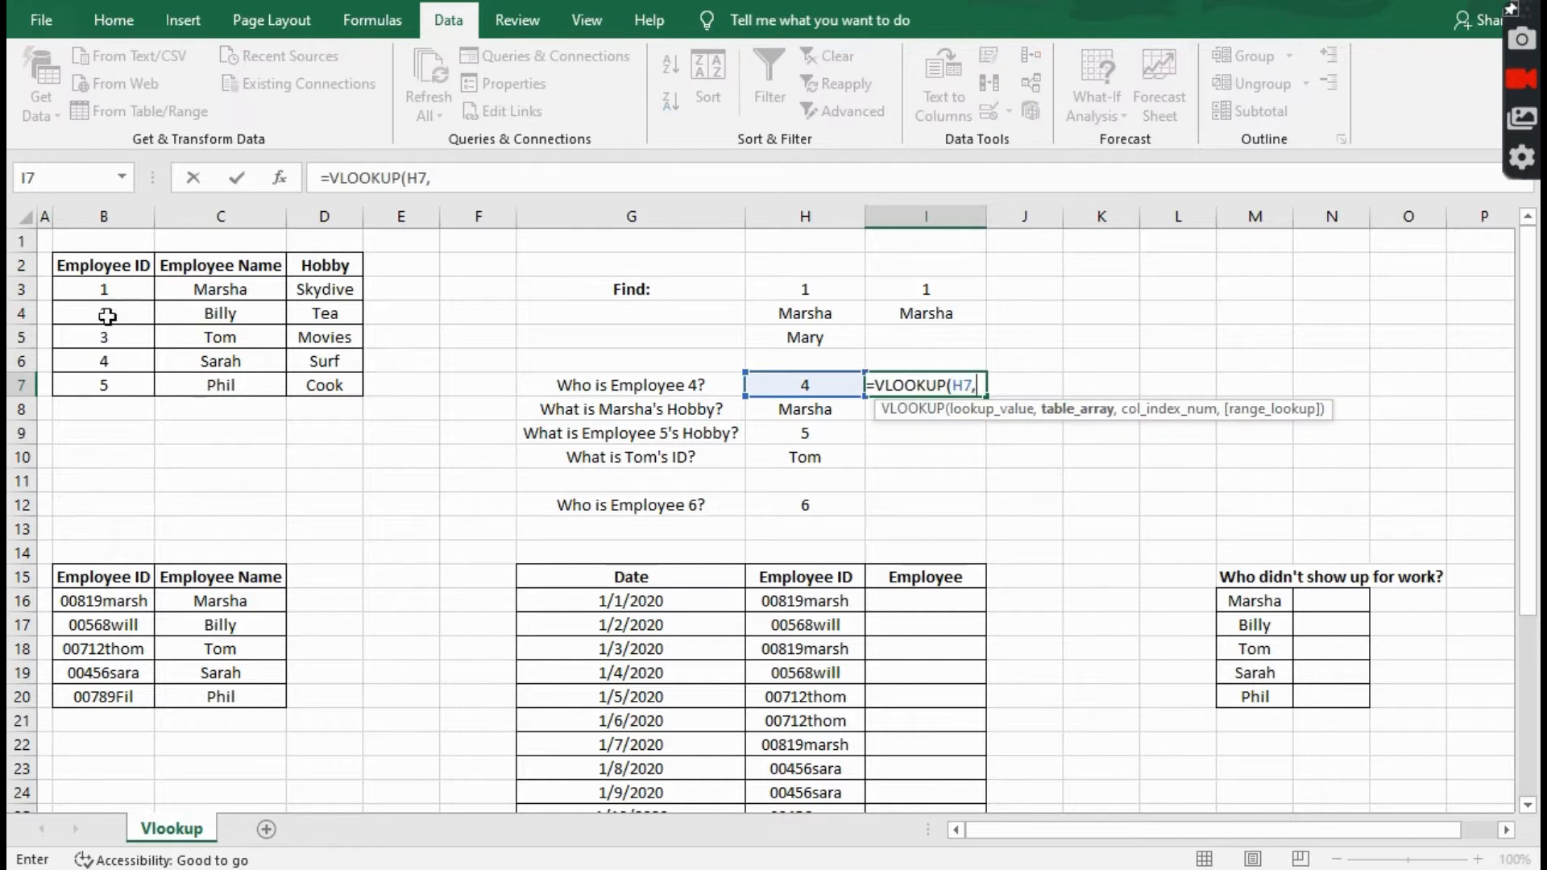
drag(112, 288, 215, 379)
key(F4)
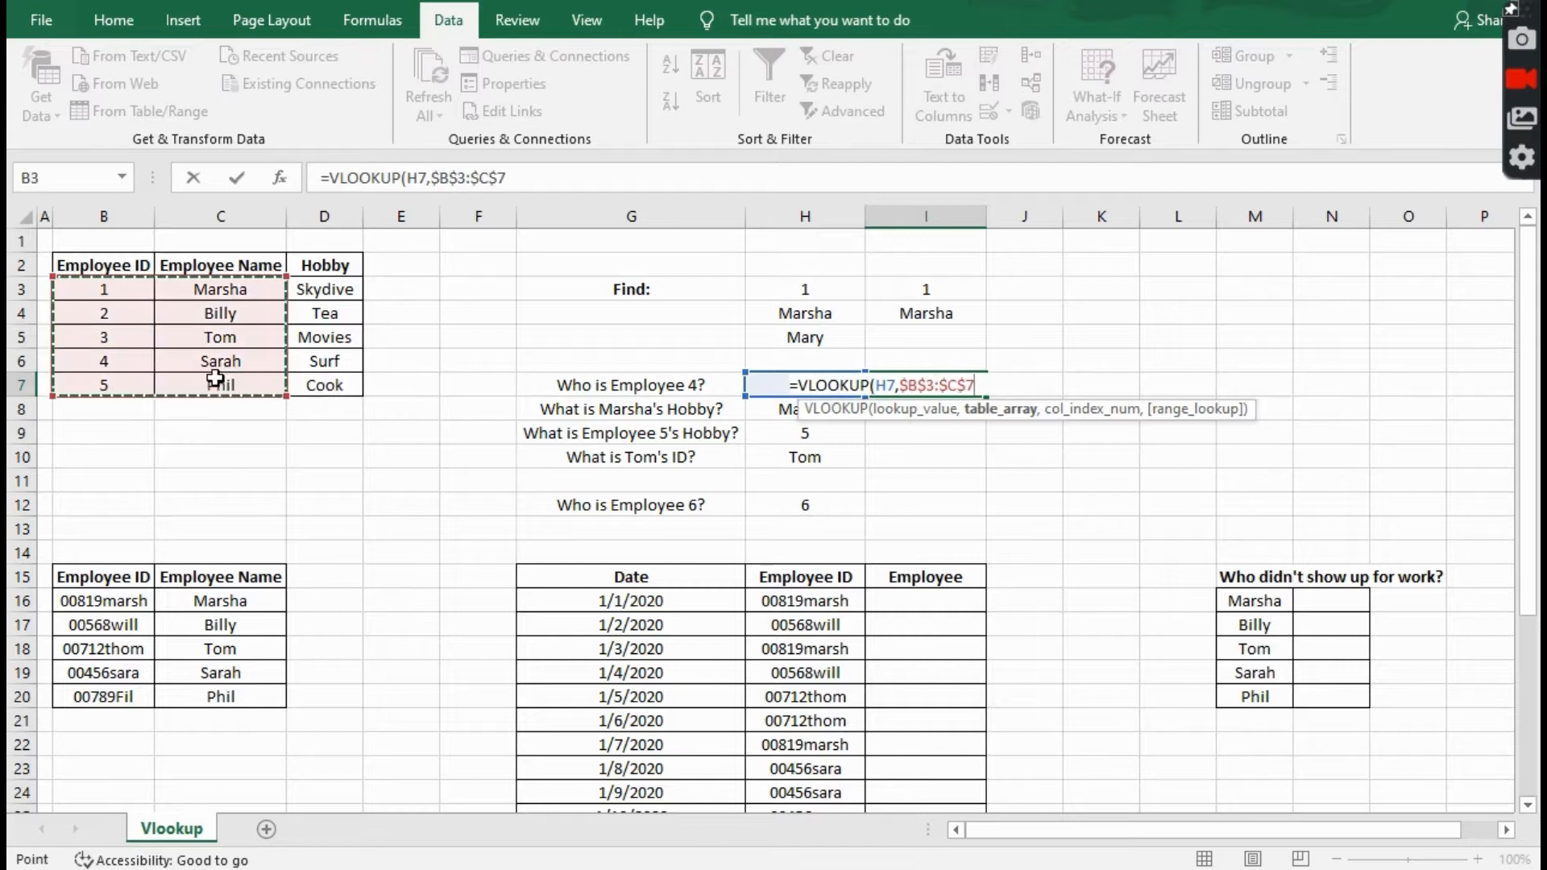
text(,2)
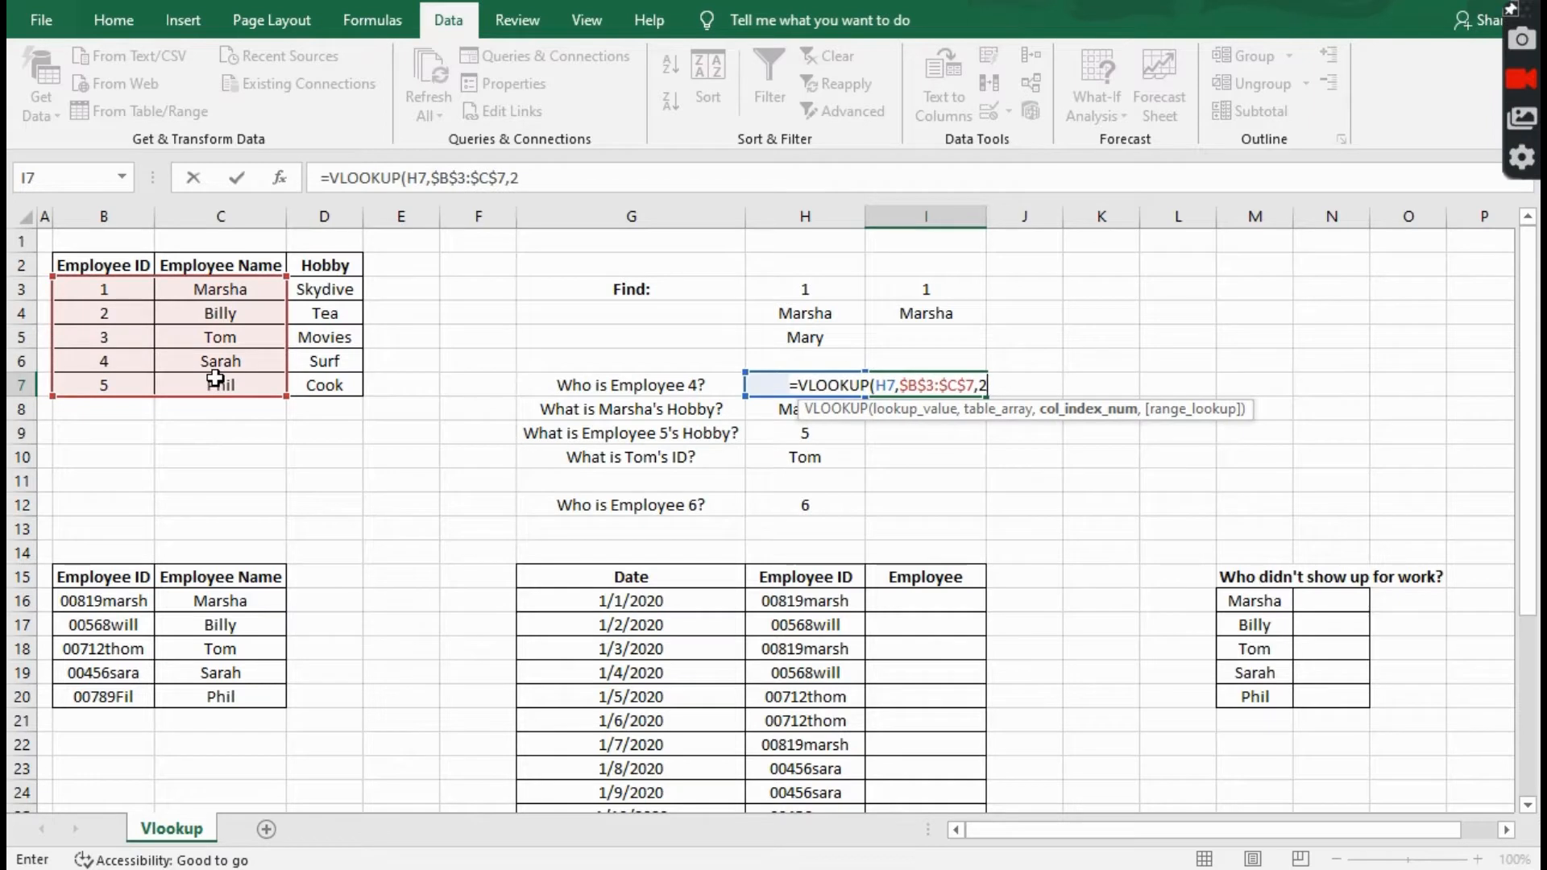
text(,)
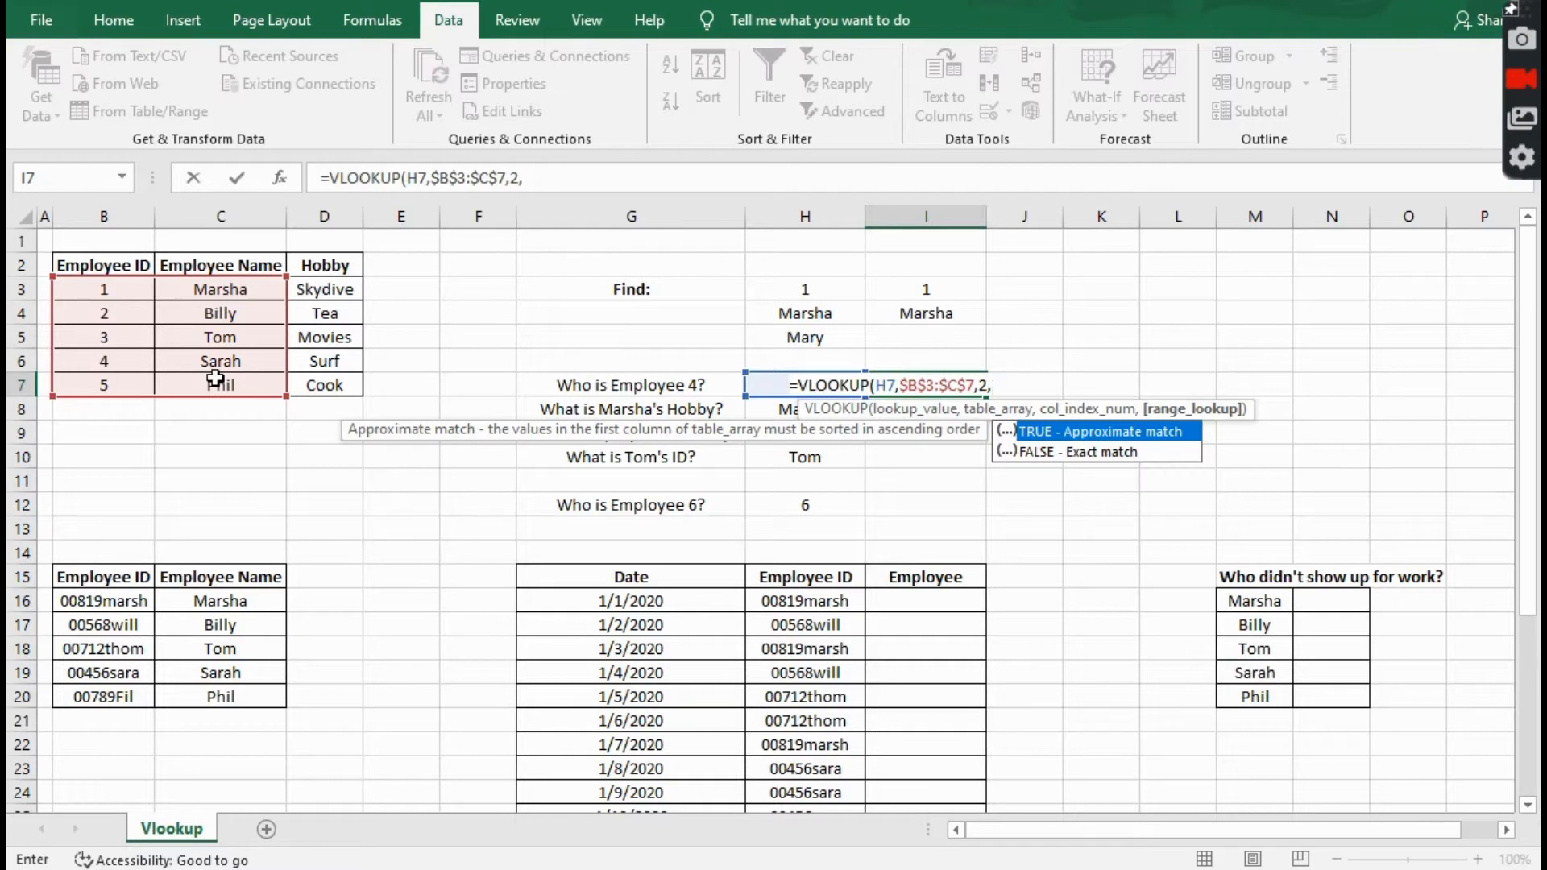
text(false))
key(Return)
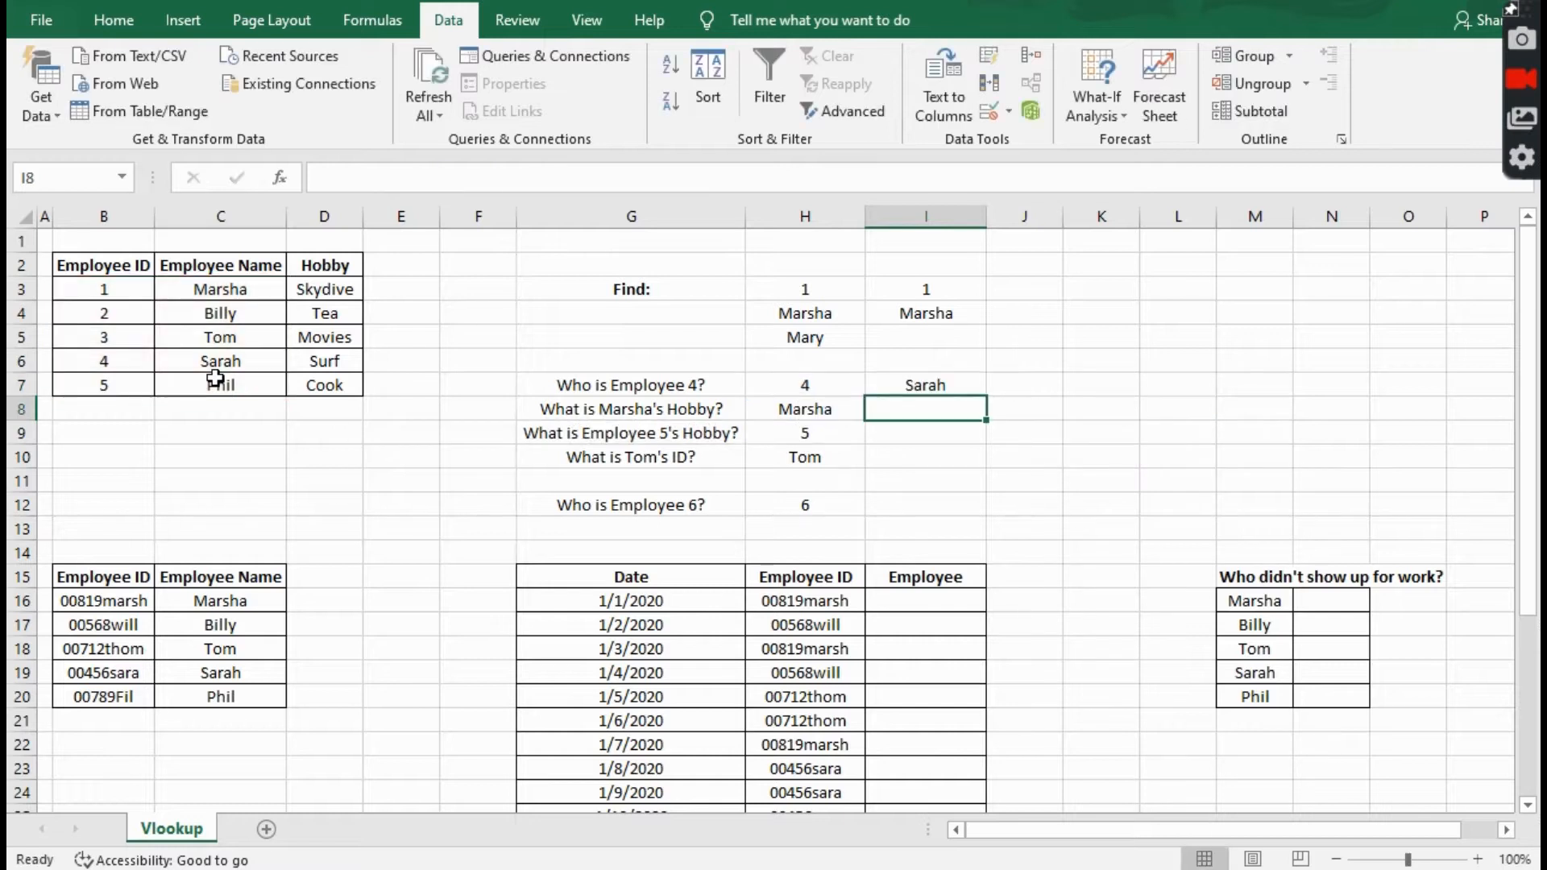
Replace the formula in cell I7 with =LOOKUP(H7,$B$3:$C$7) and review its references.
click(953, 389)
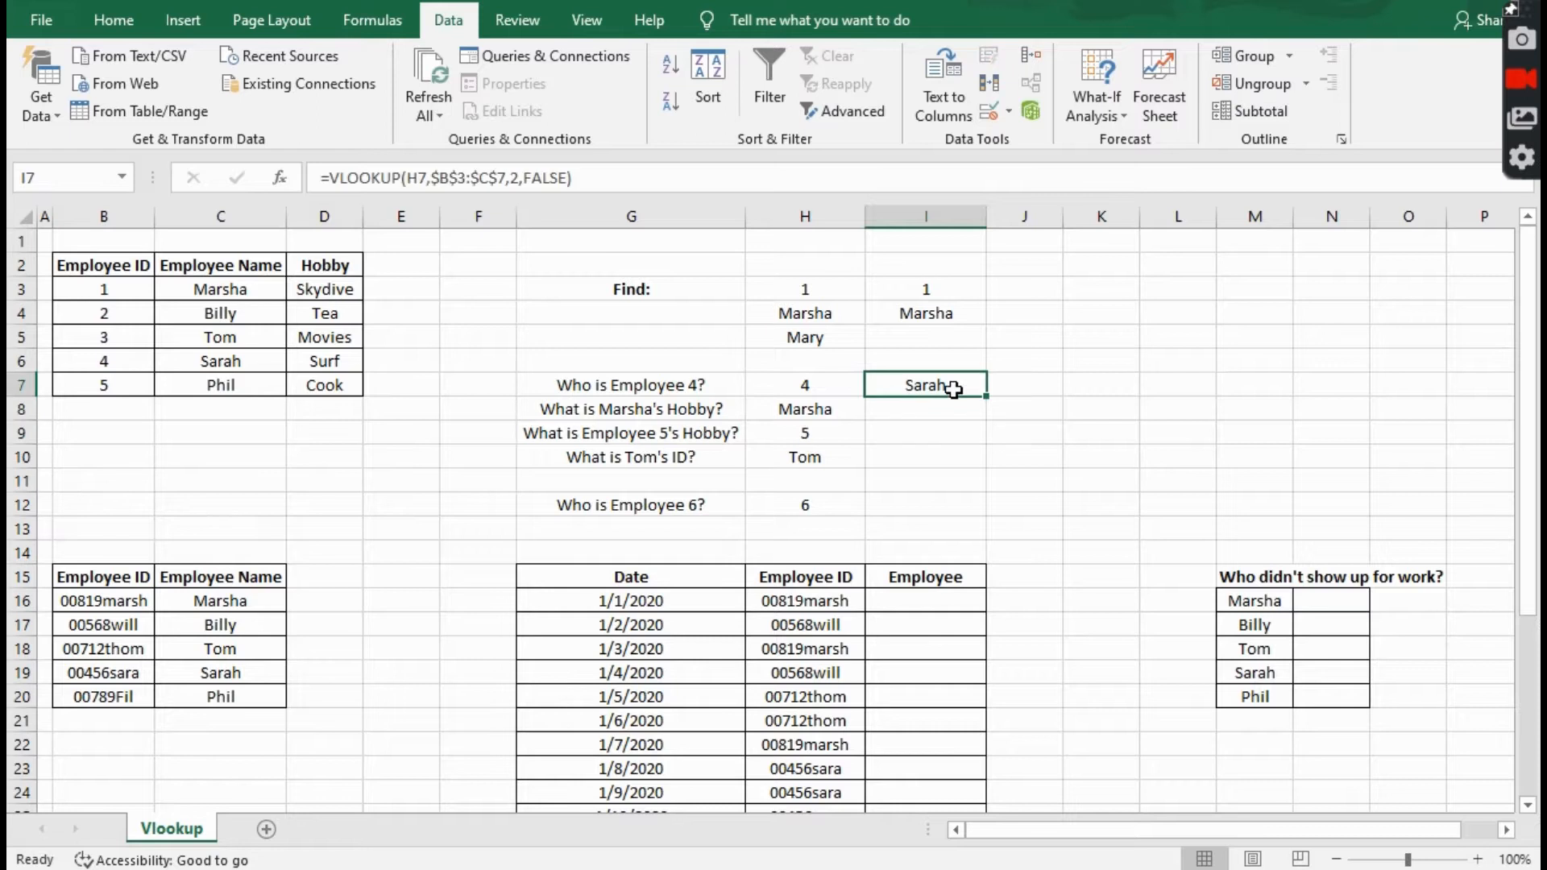
key(BackSpace)
text(=look)
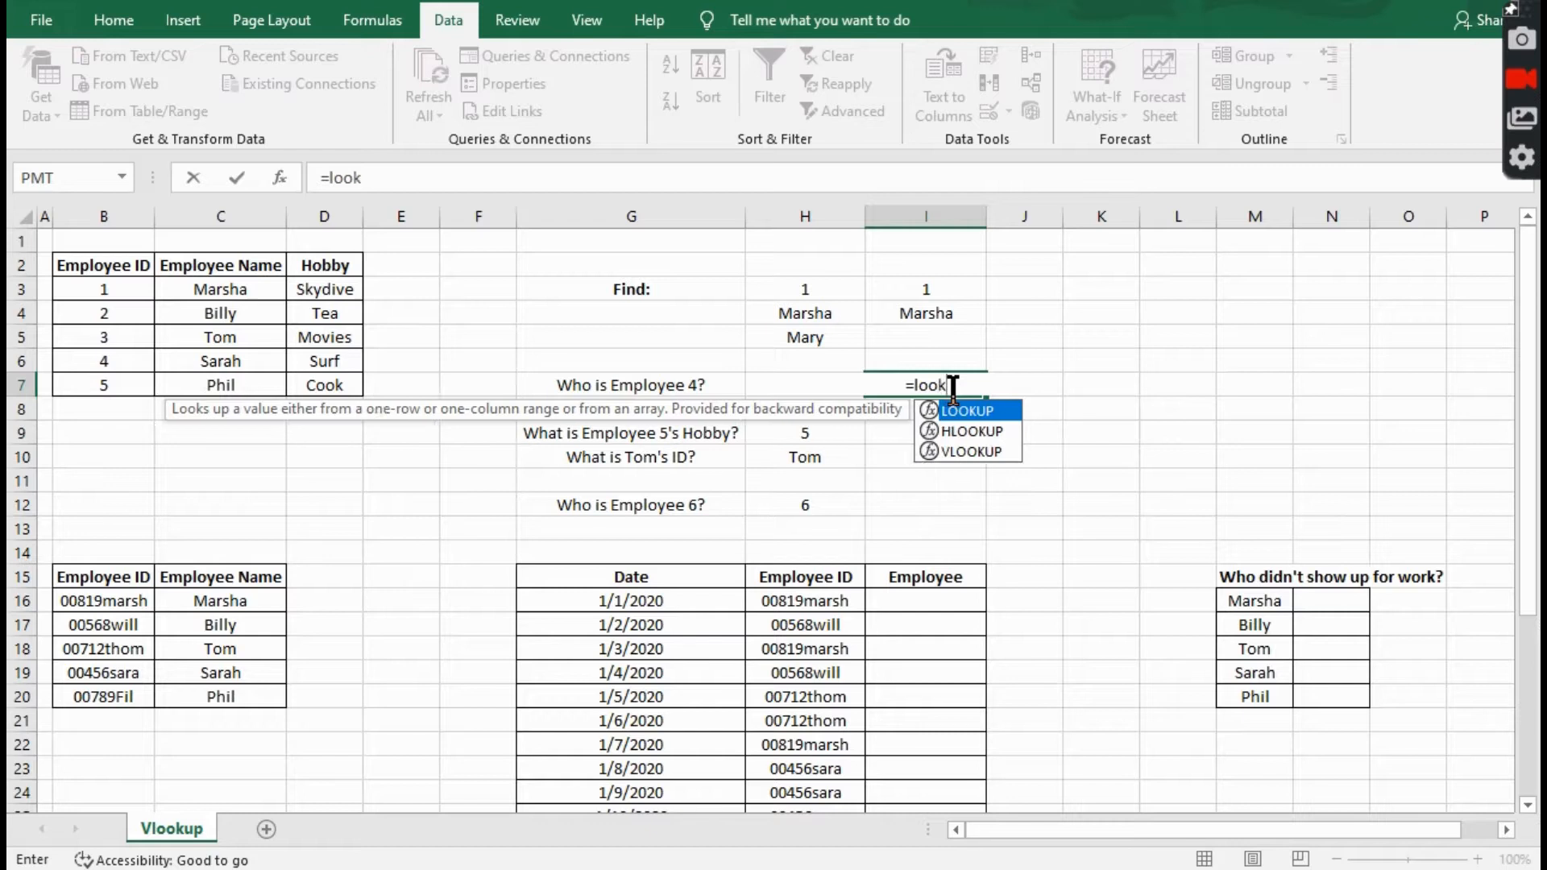
key(Tab)
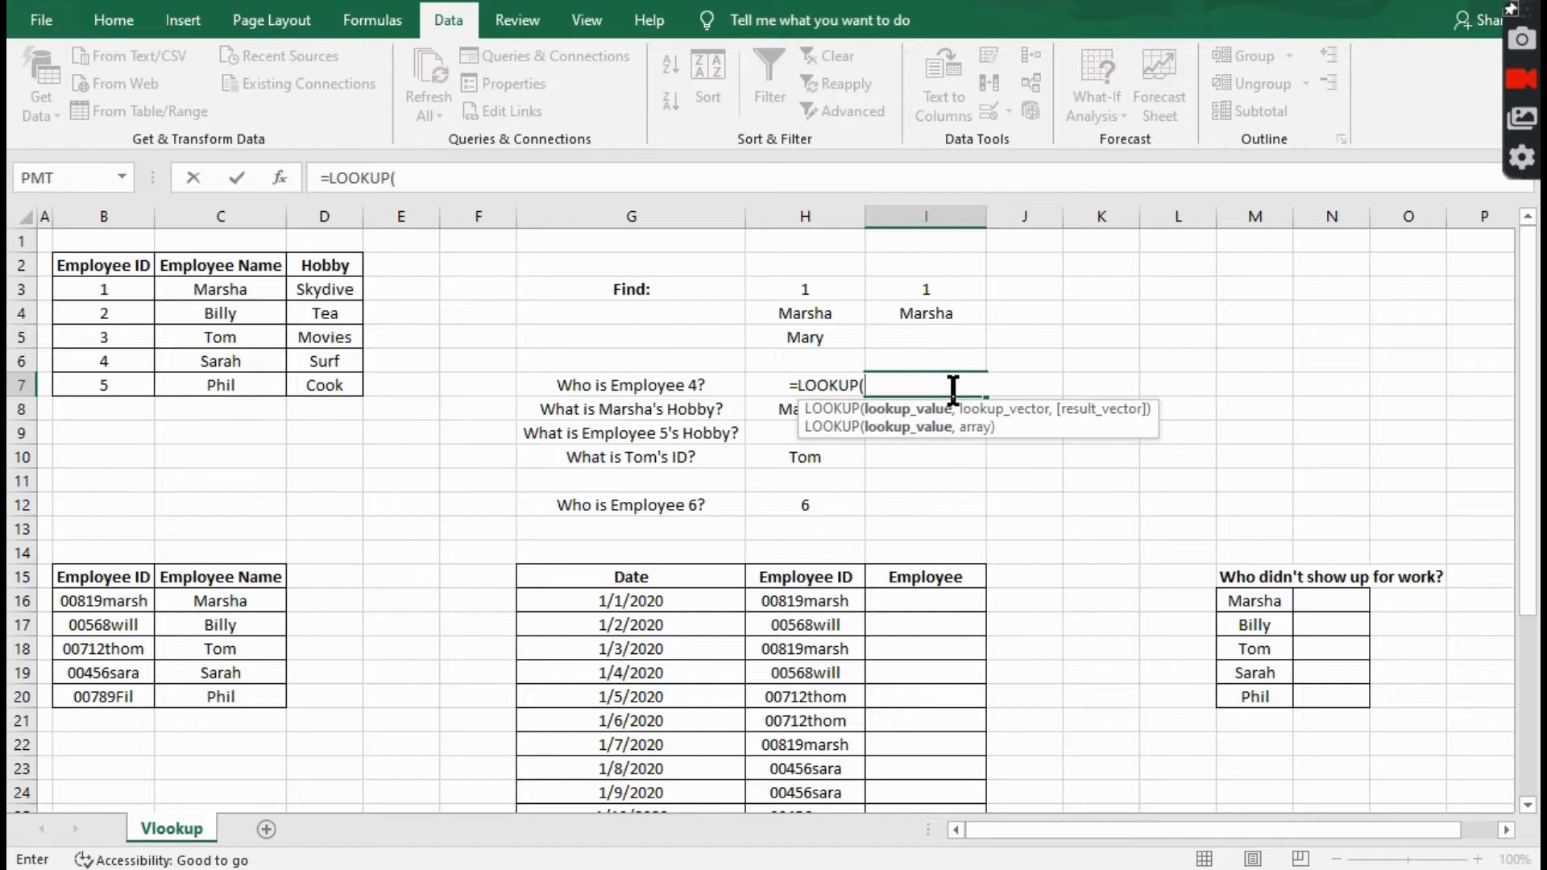
click(752, 385)
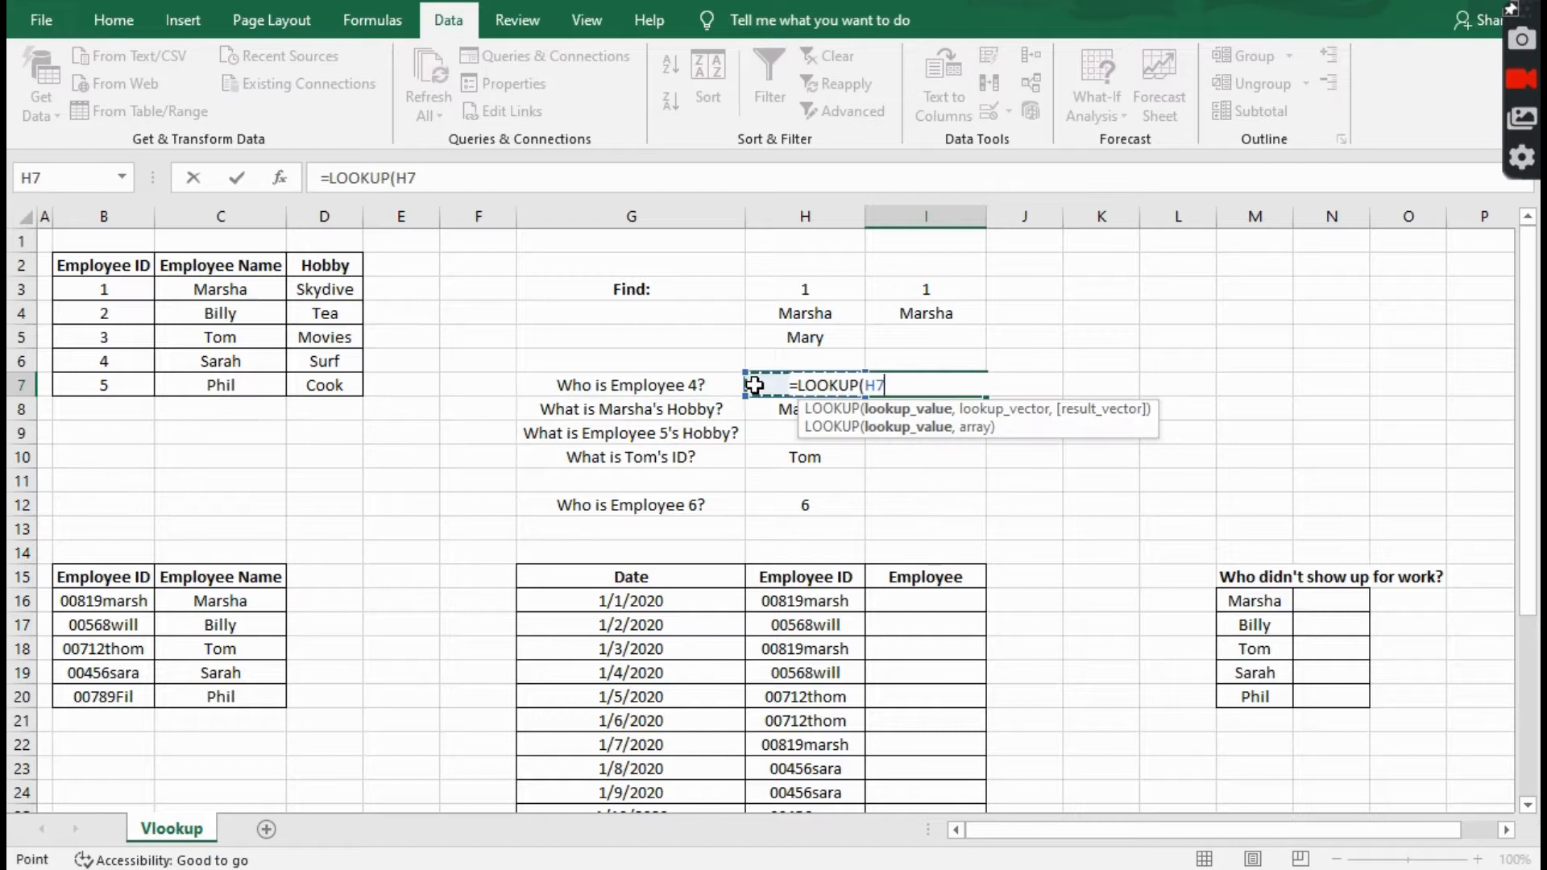
text(,)
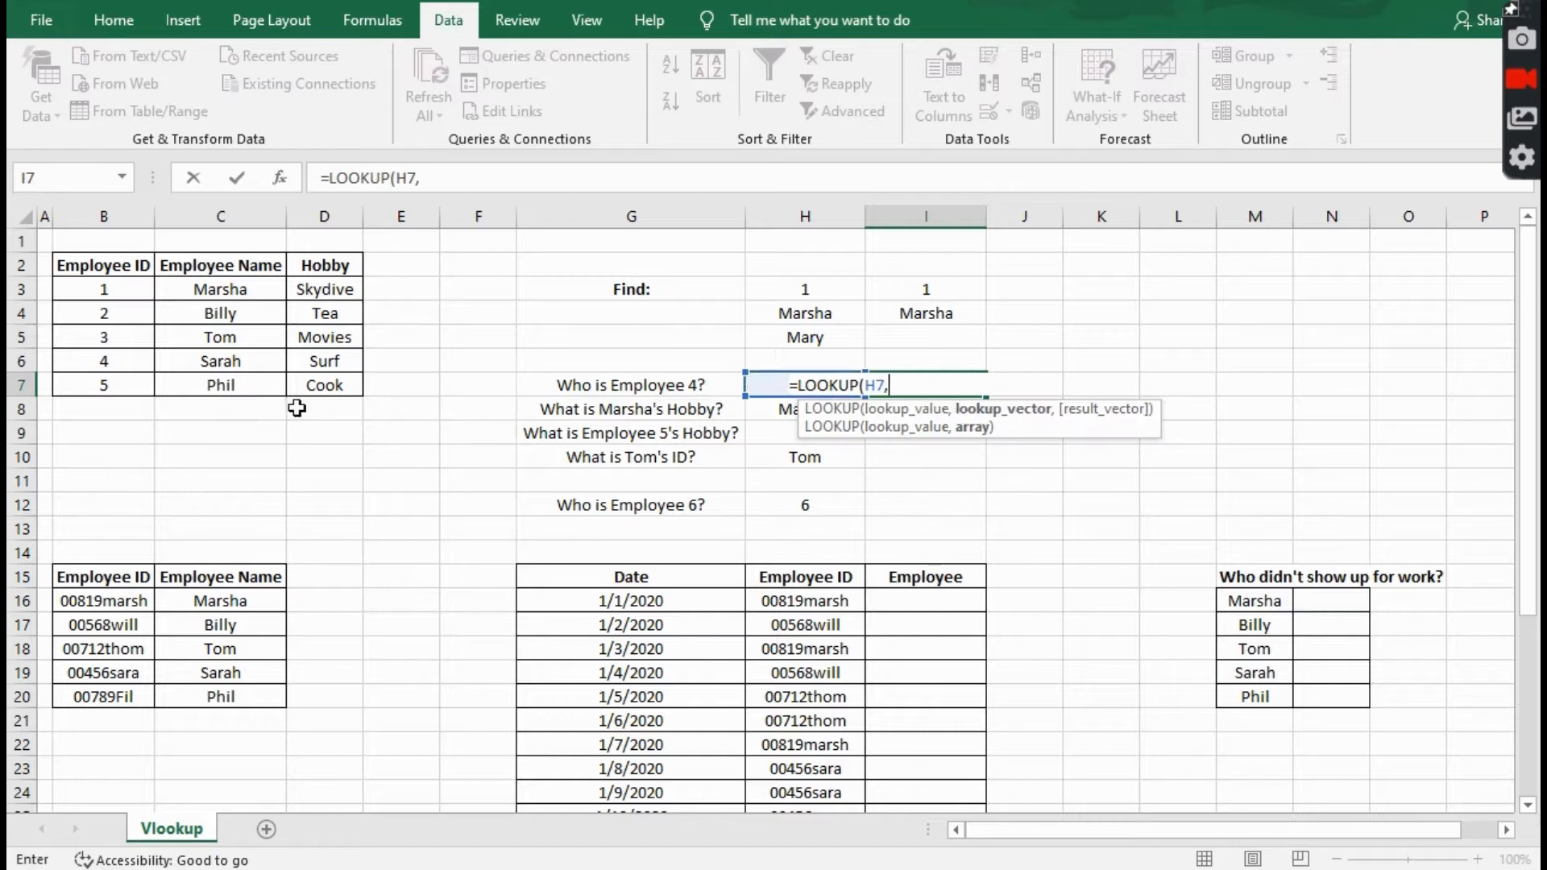
drag(126, 290, 189, 378)
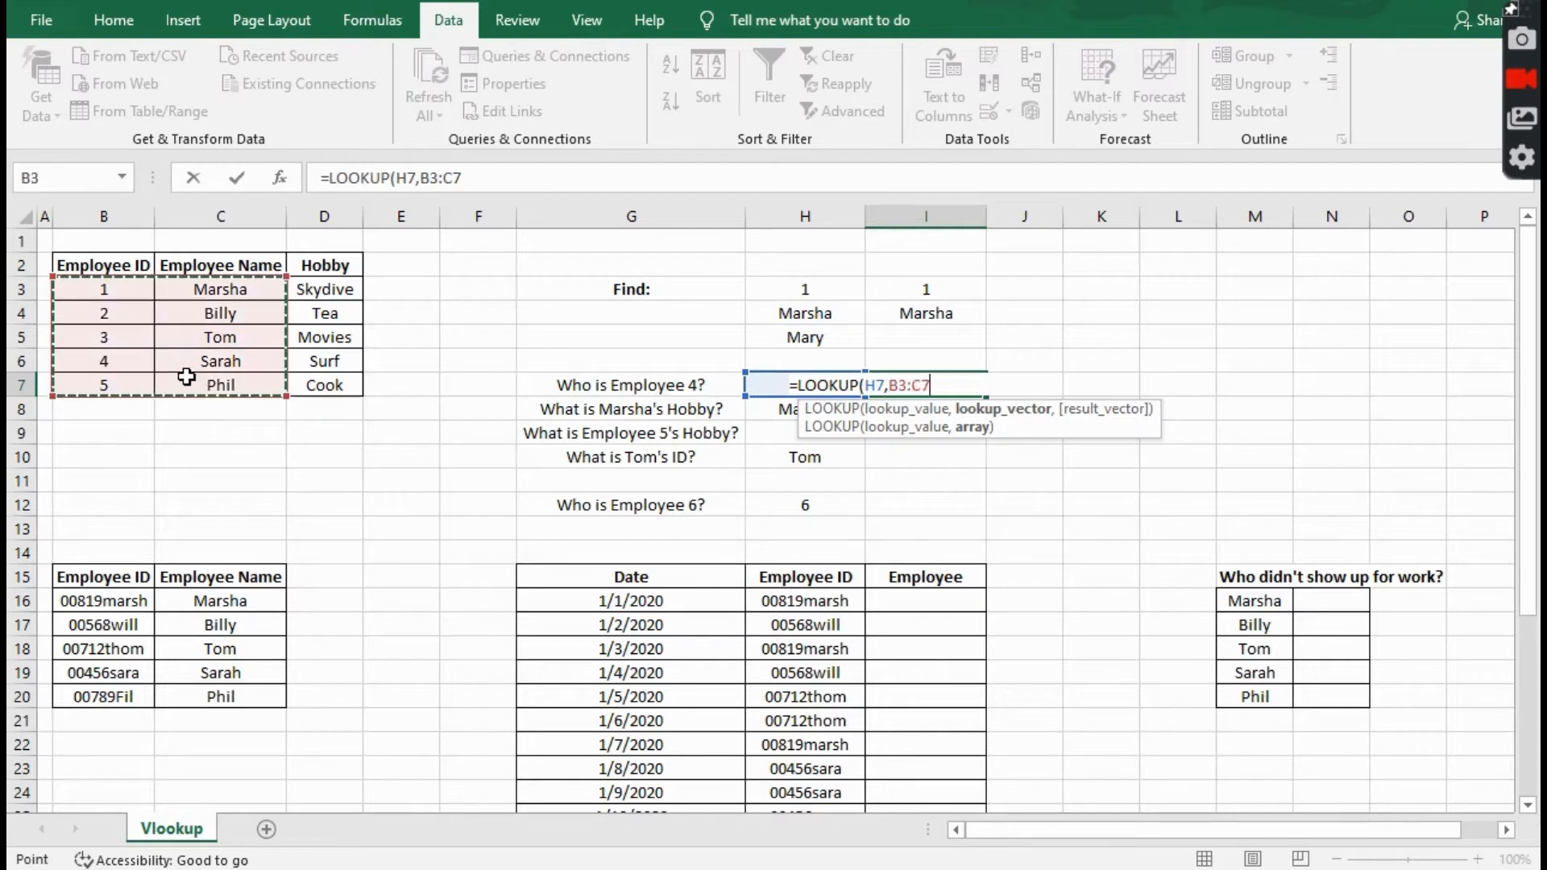
key(F4)
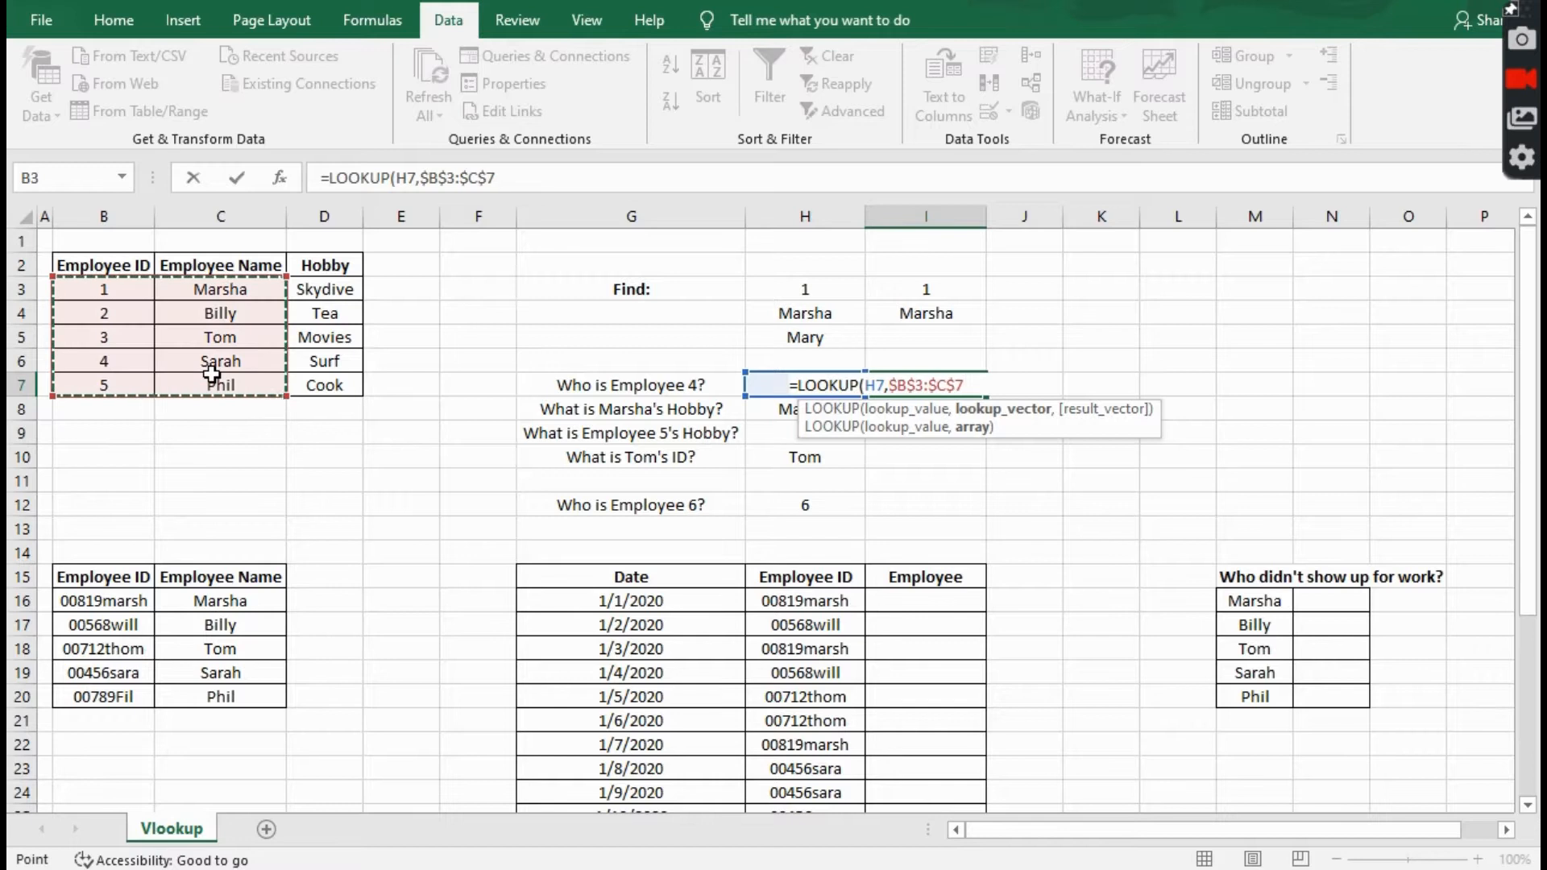
text())
key(Return)
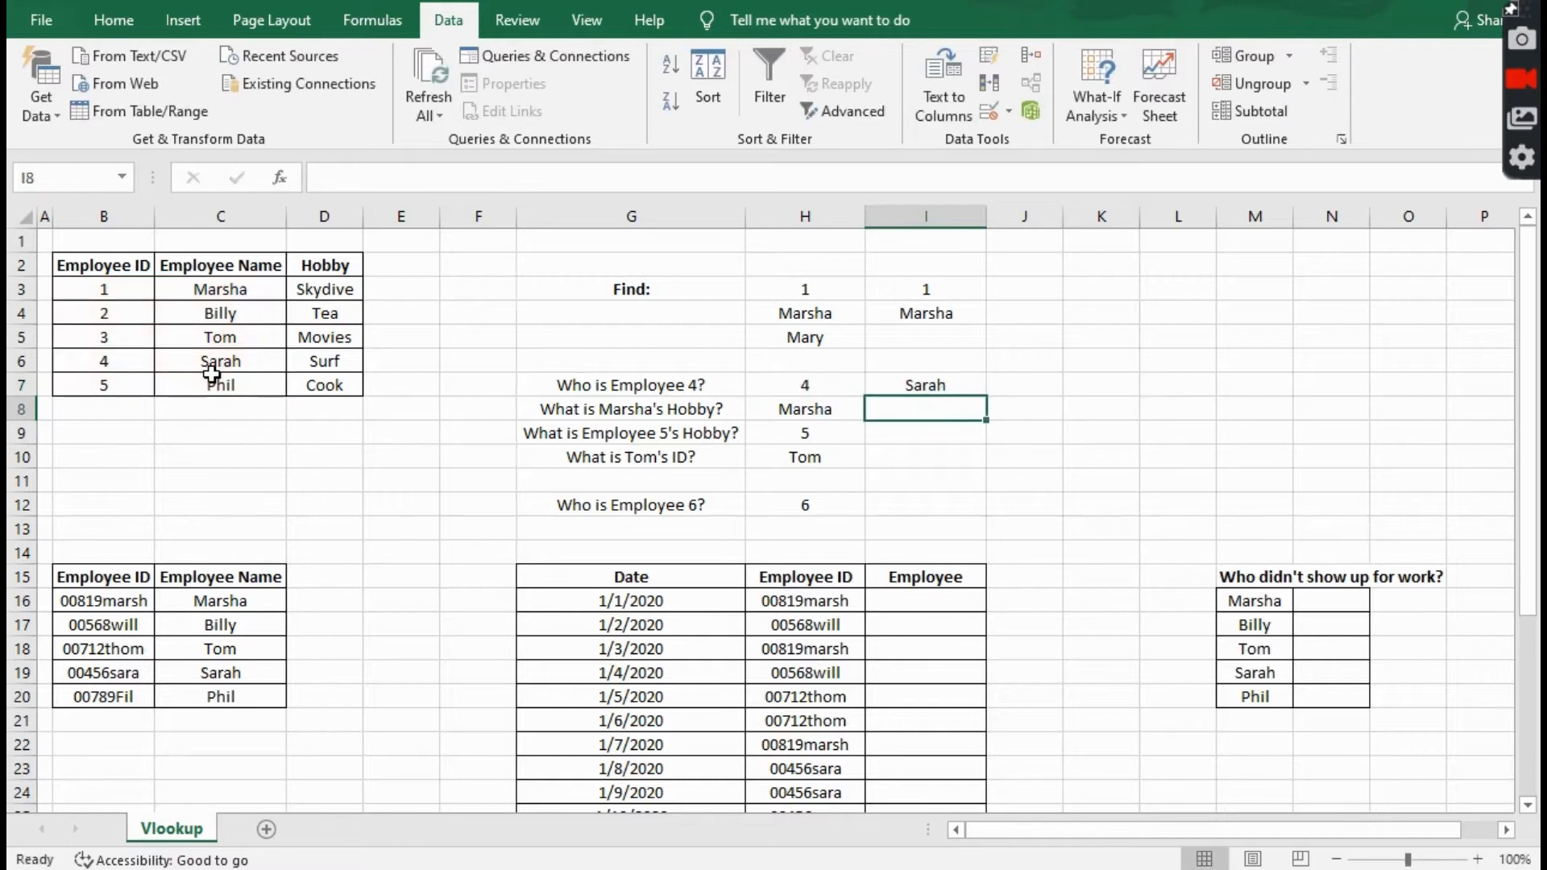
click(952, 390)
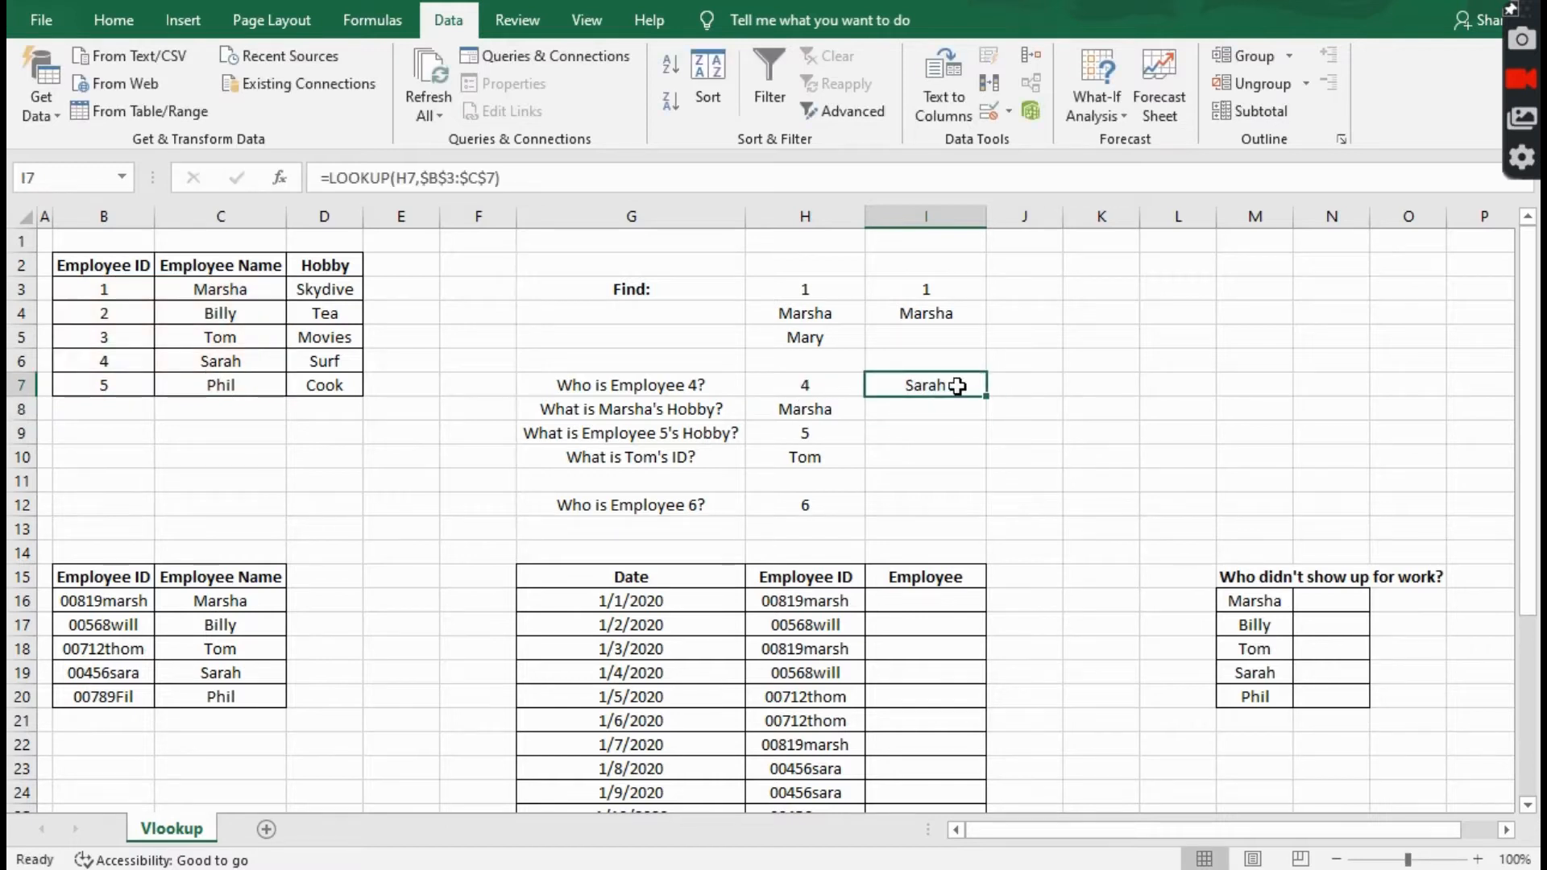
click(516, 178)
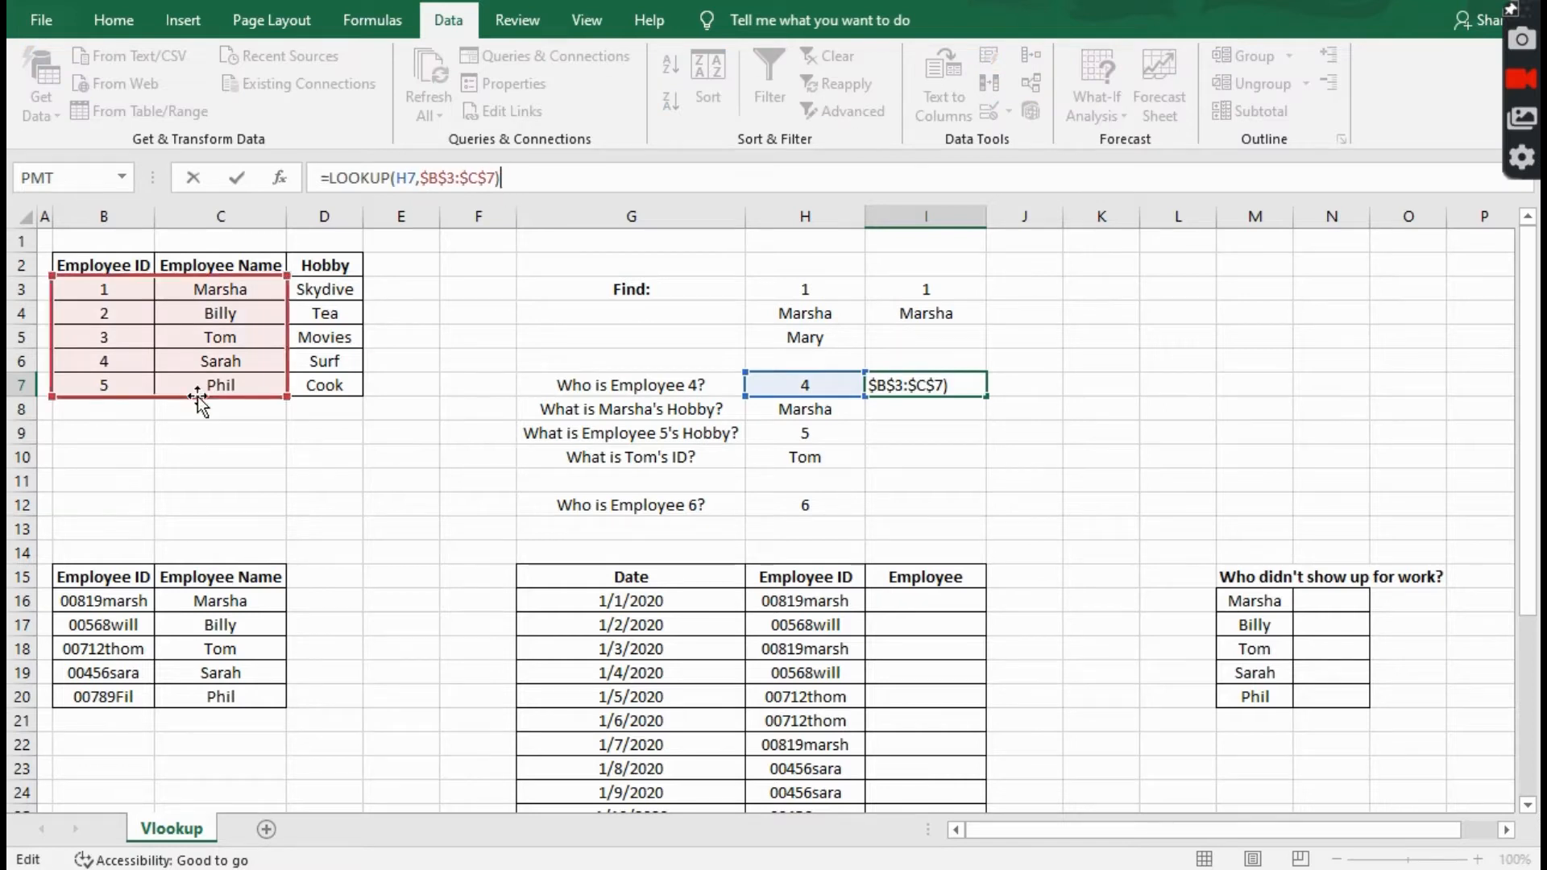
key(Return)
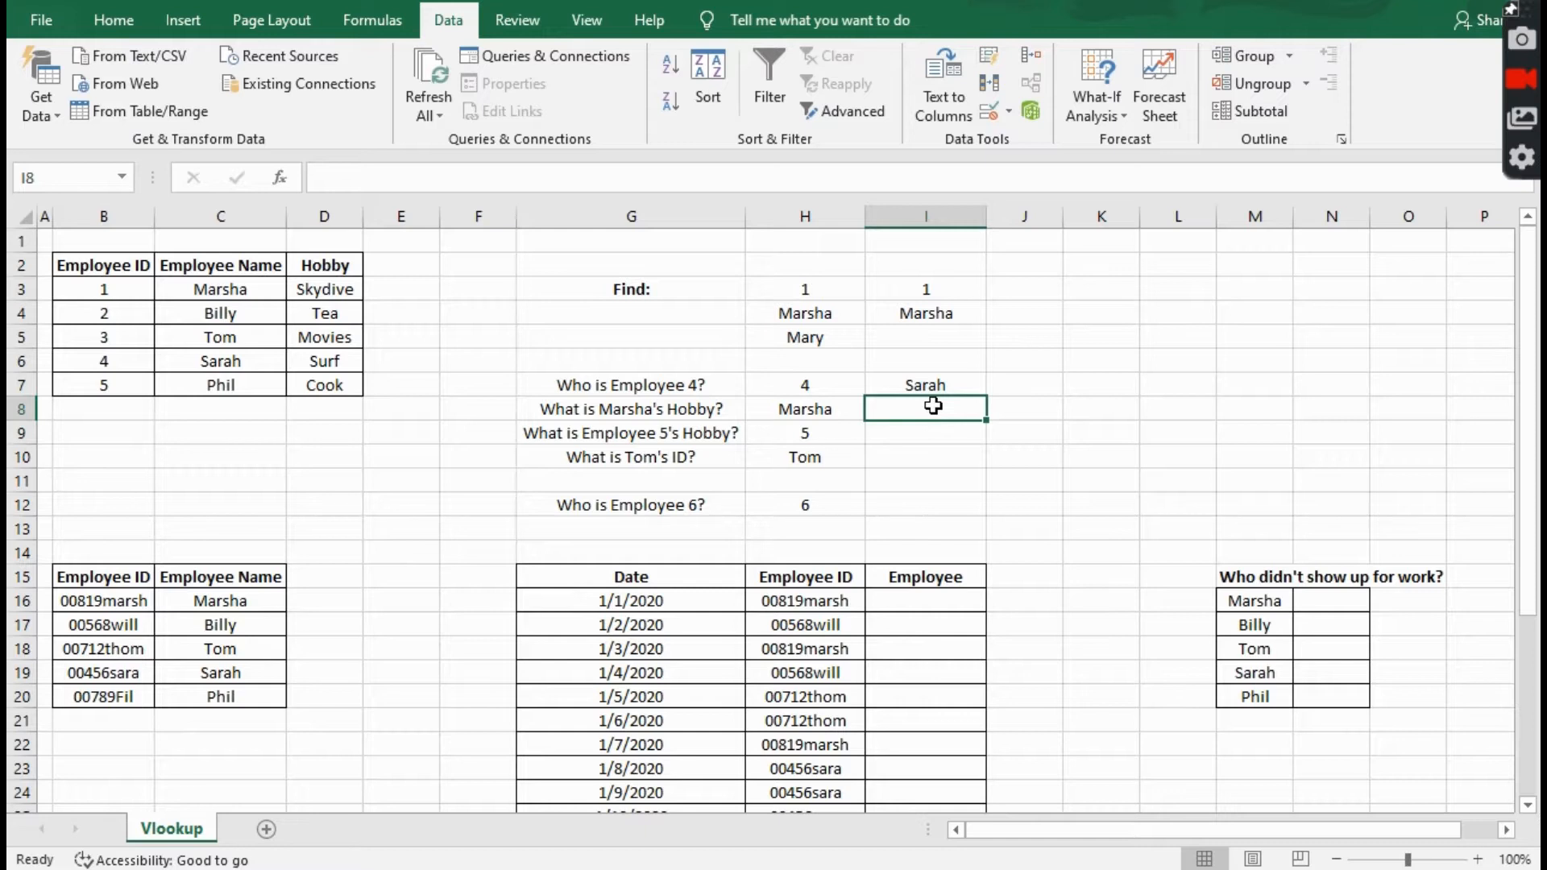
Answer the hobby question in cell I8 with =LOOKUP(H8,$C$3:$D$7), searching the Employee Name and Hobby columns.
text(=loo)
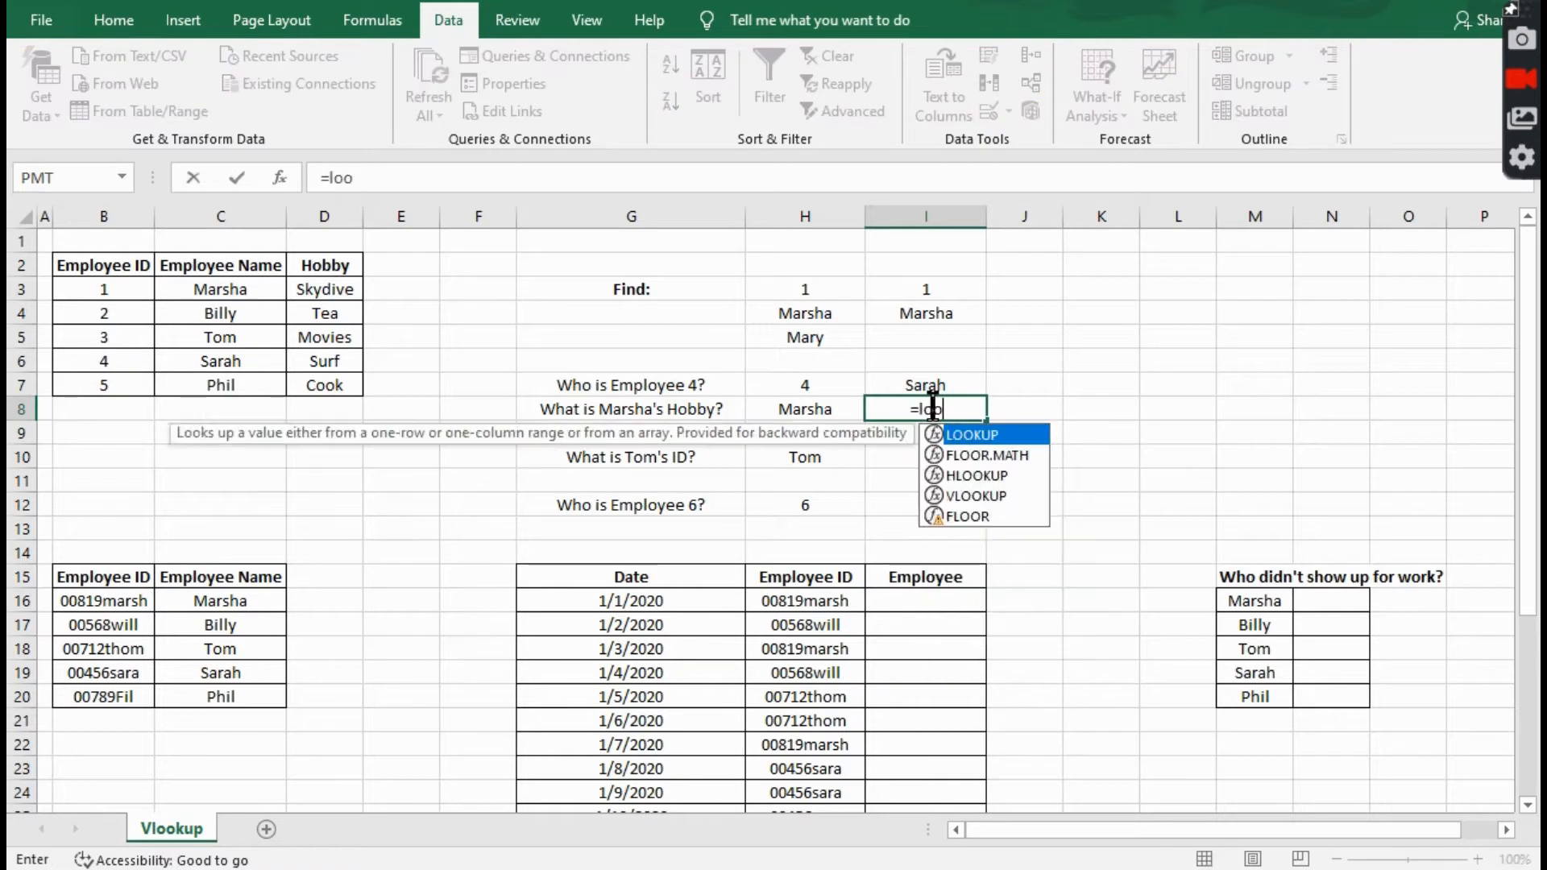
key(Tab)
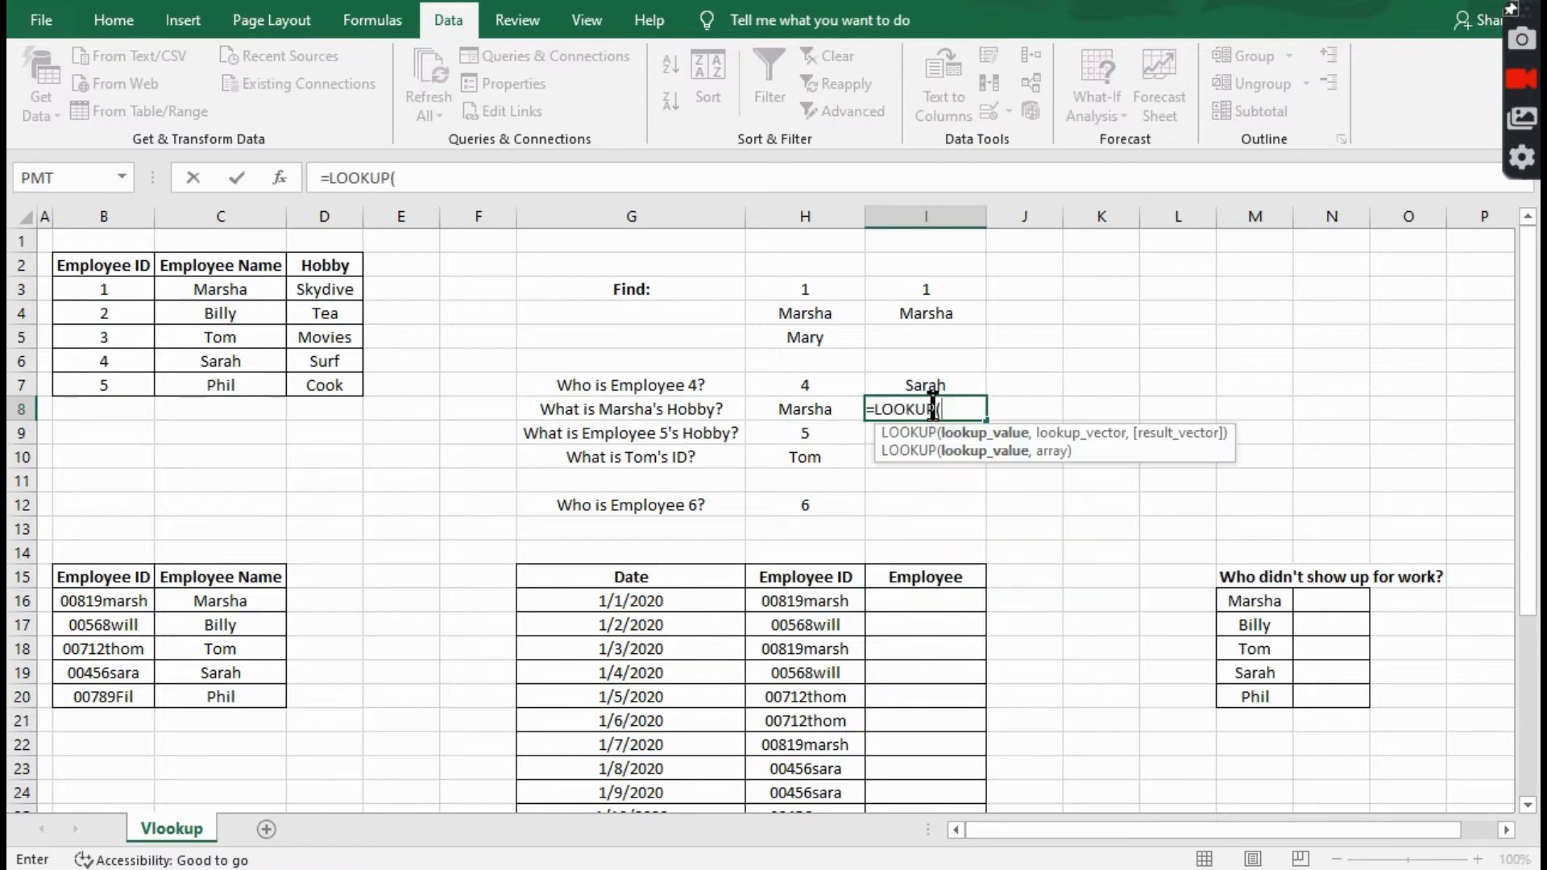
click(802, 412)
text(,)
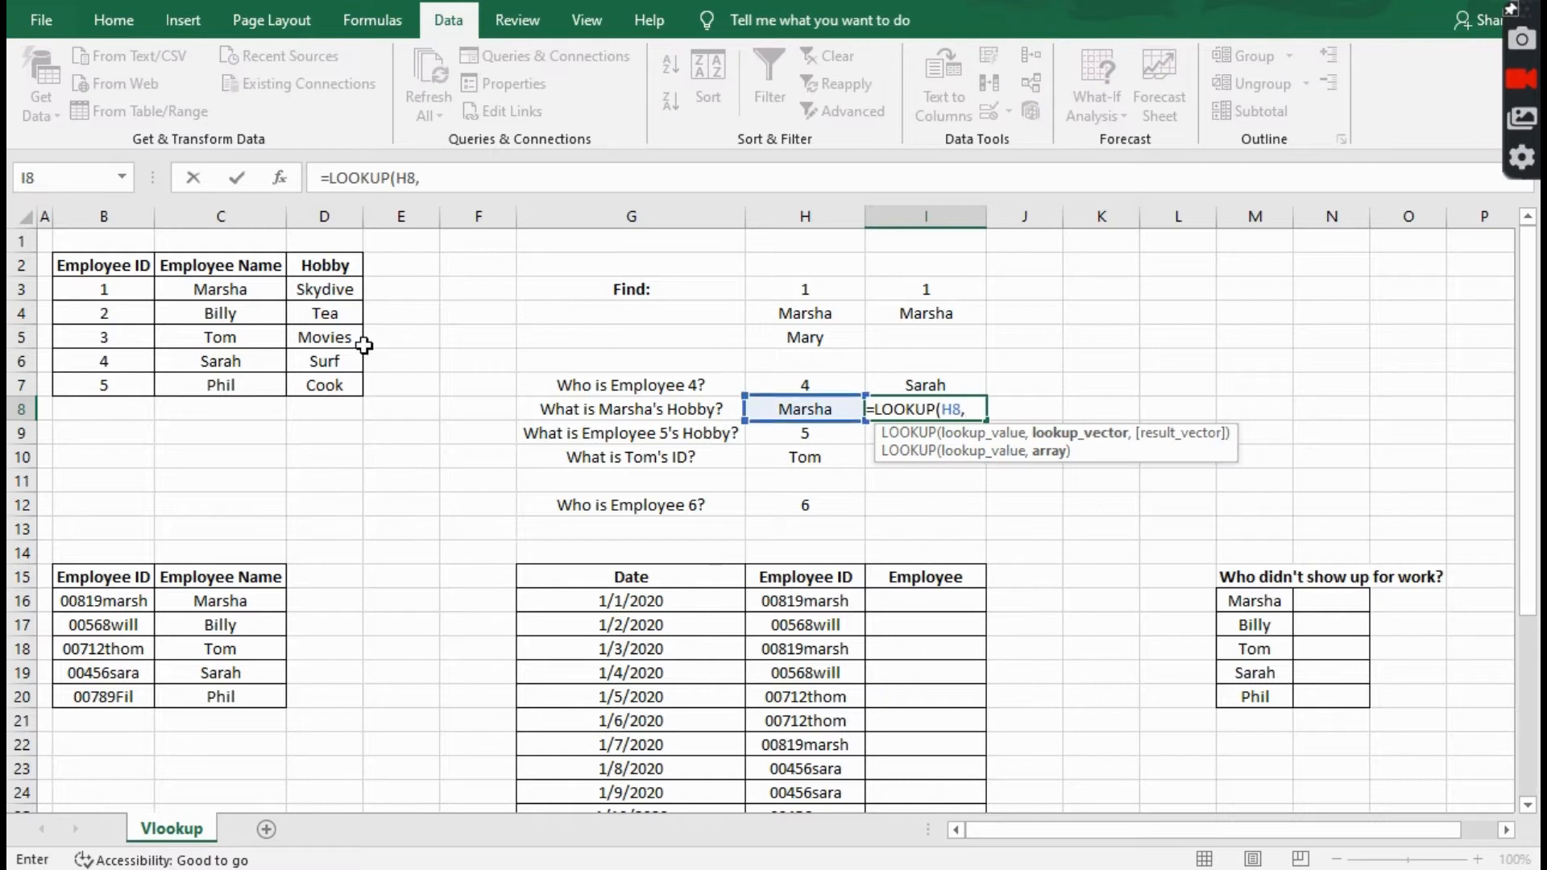
click(249, 292)
drag(252, 291, 316, 385)
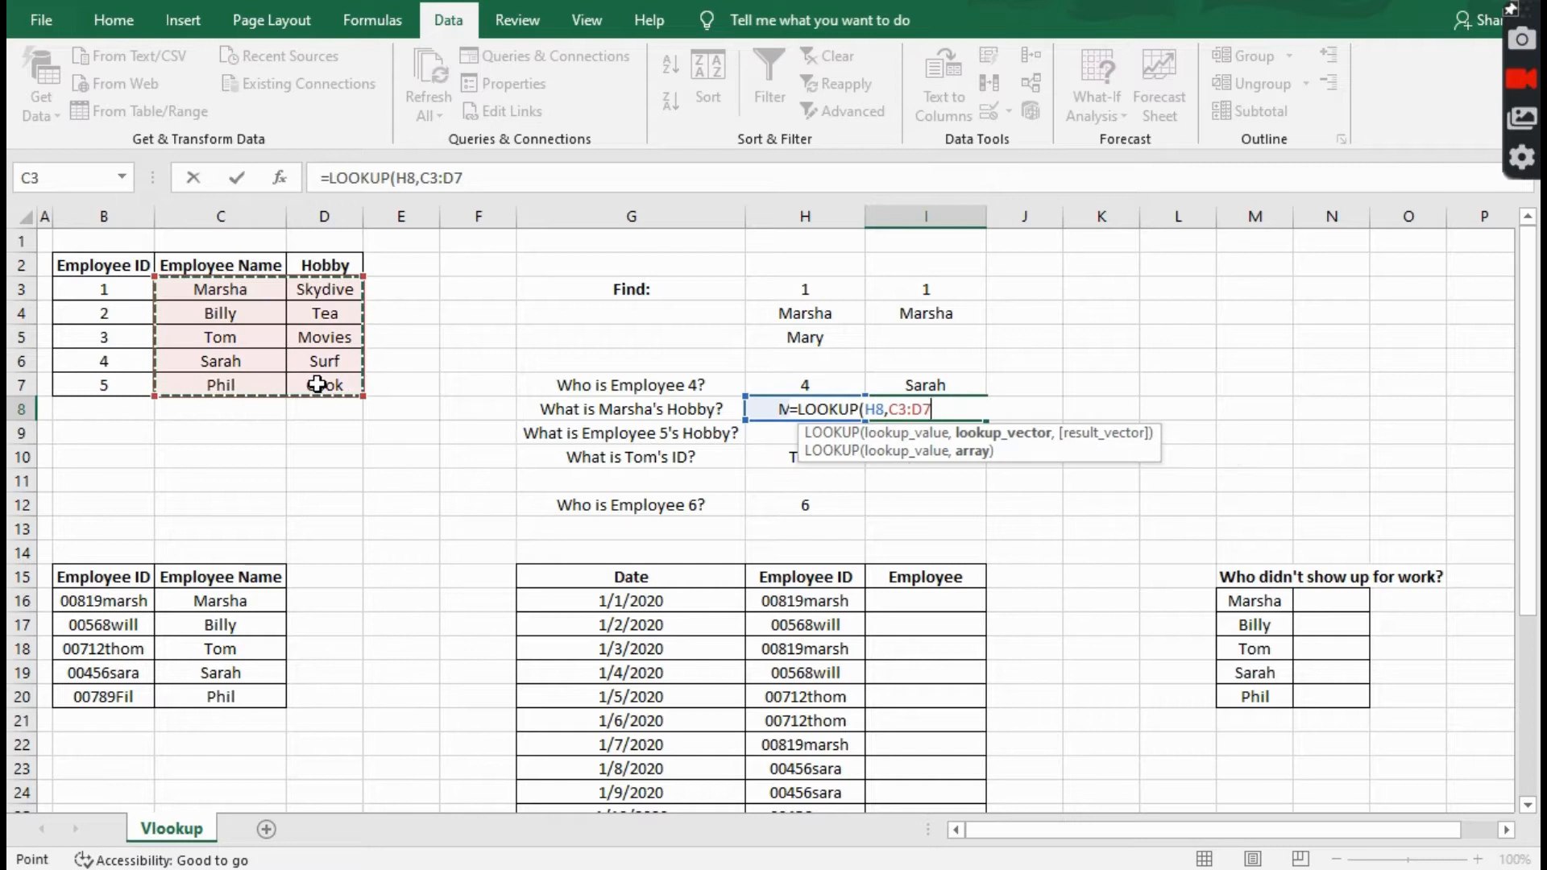
key(F4)
text())
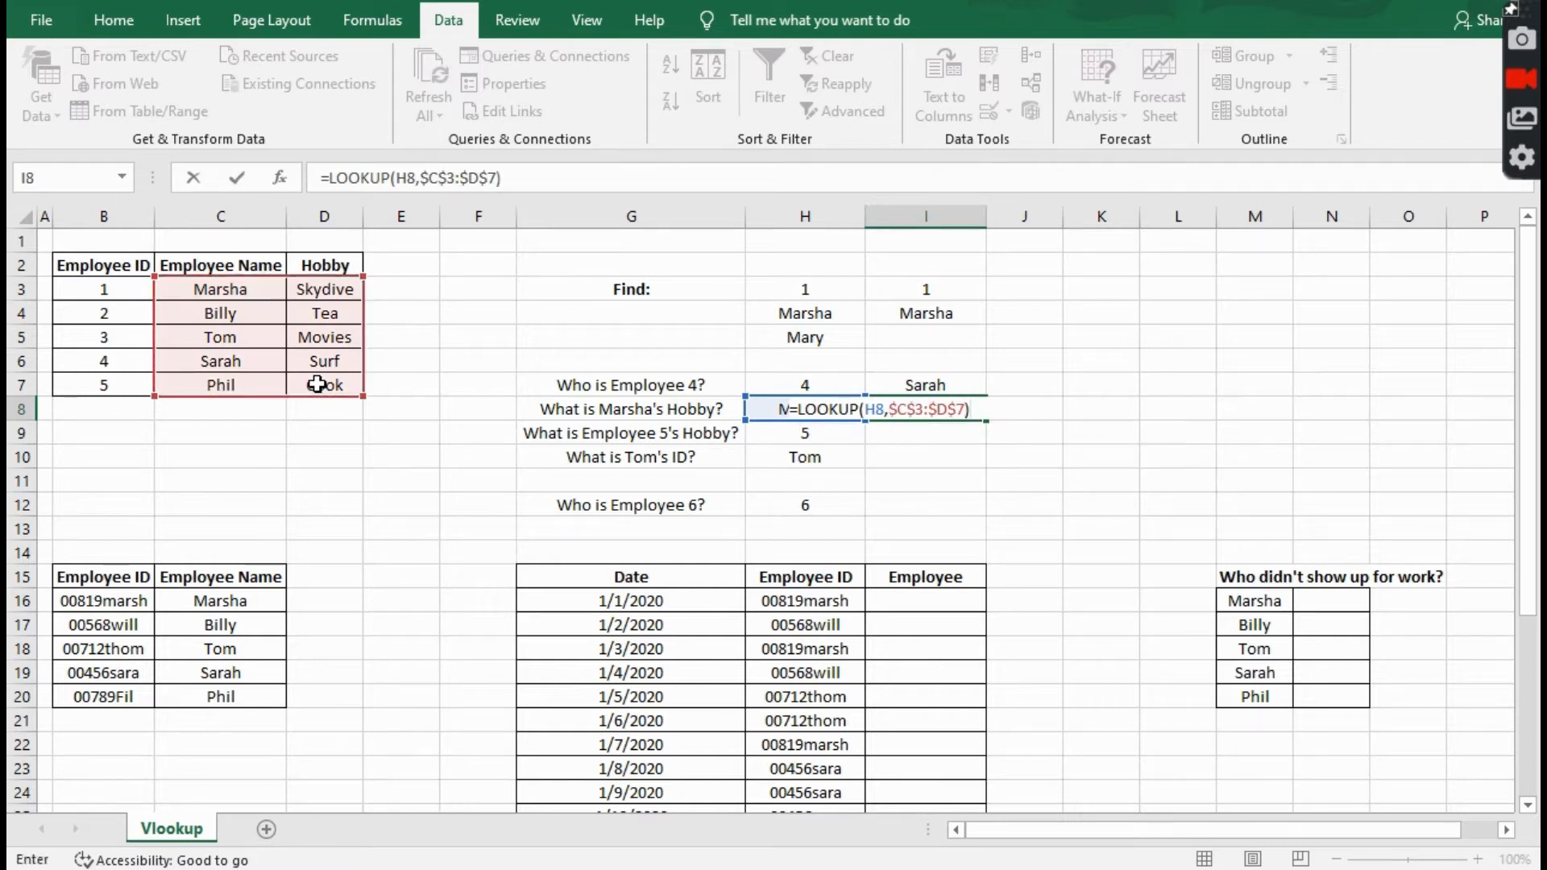
key(Return)
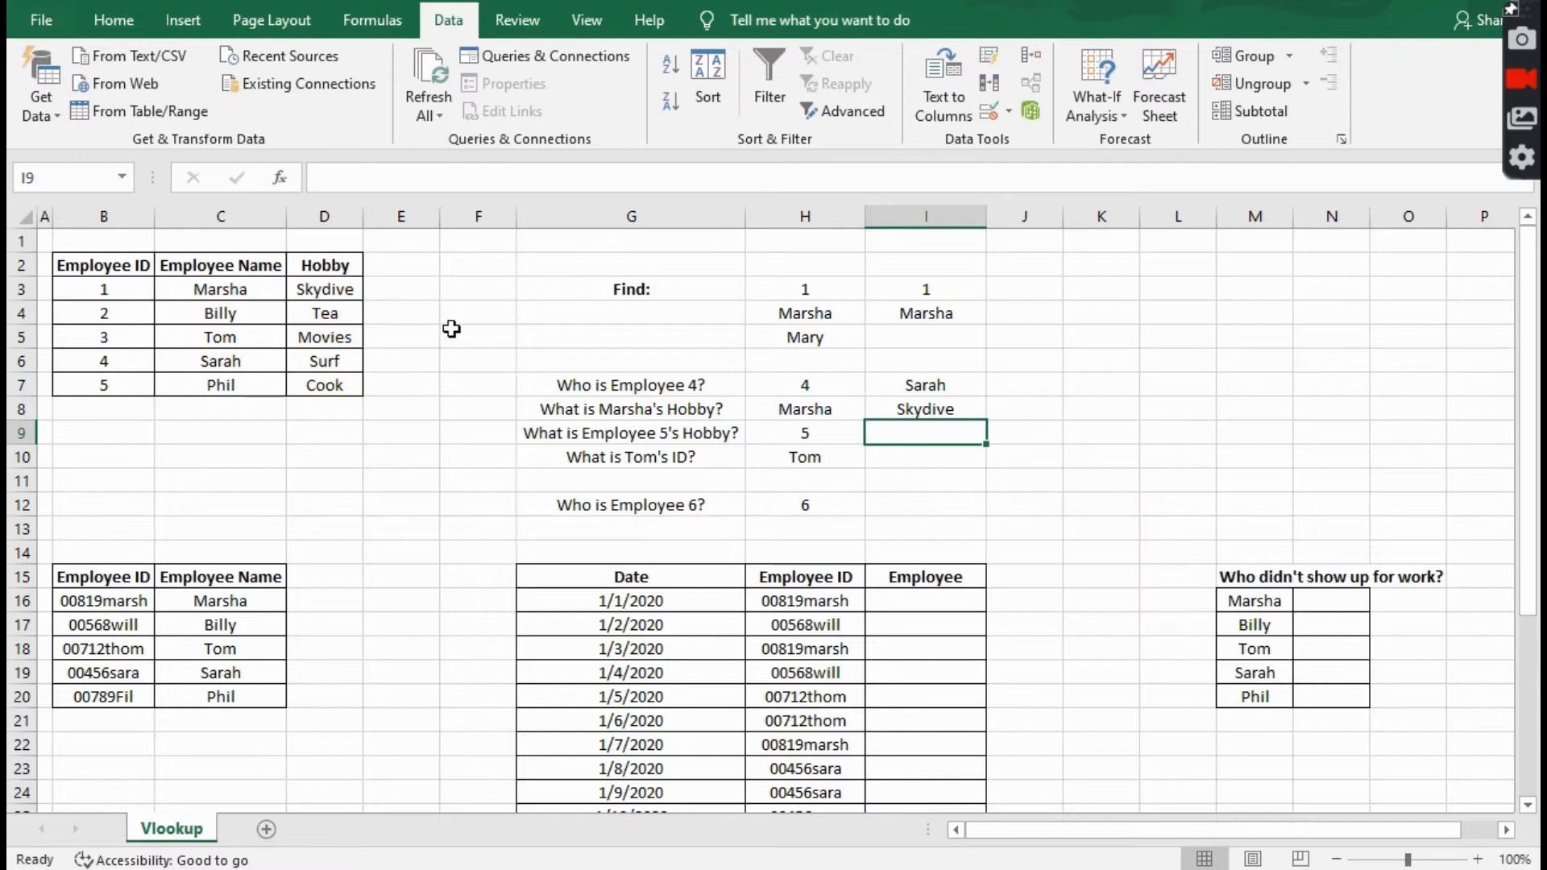
Answer "What is Employee 5's Hobby?" in cell I9 with the formula =LOOKUP(H9,$B$3:$D$7).
text(=look)
key(Tab)
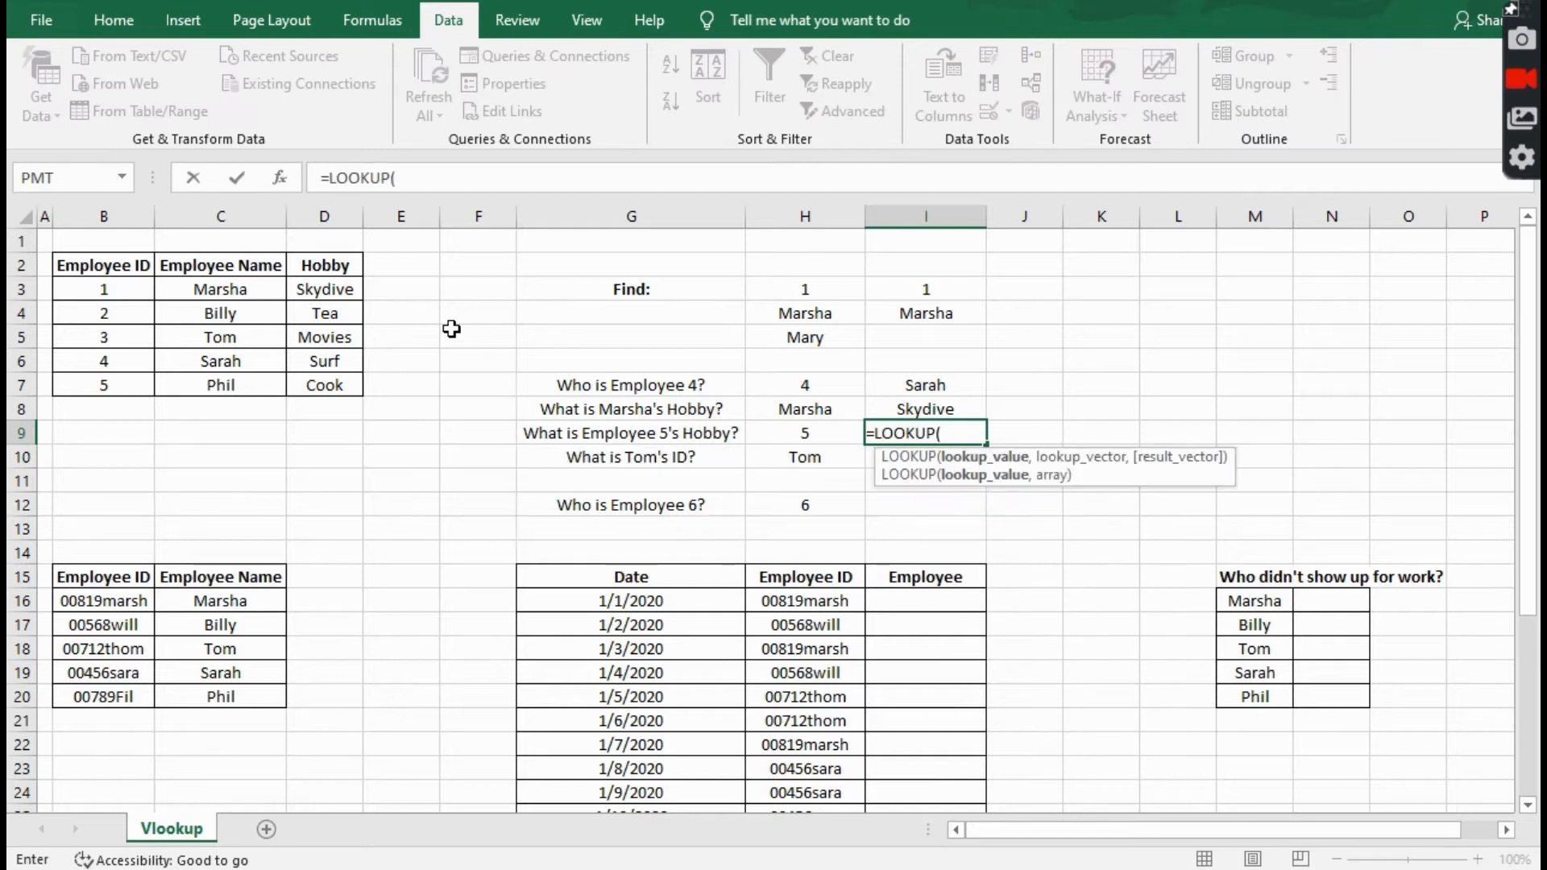
click(805, 433)
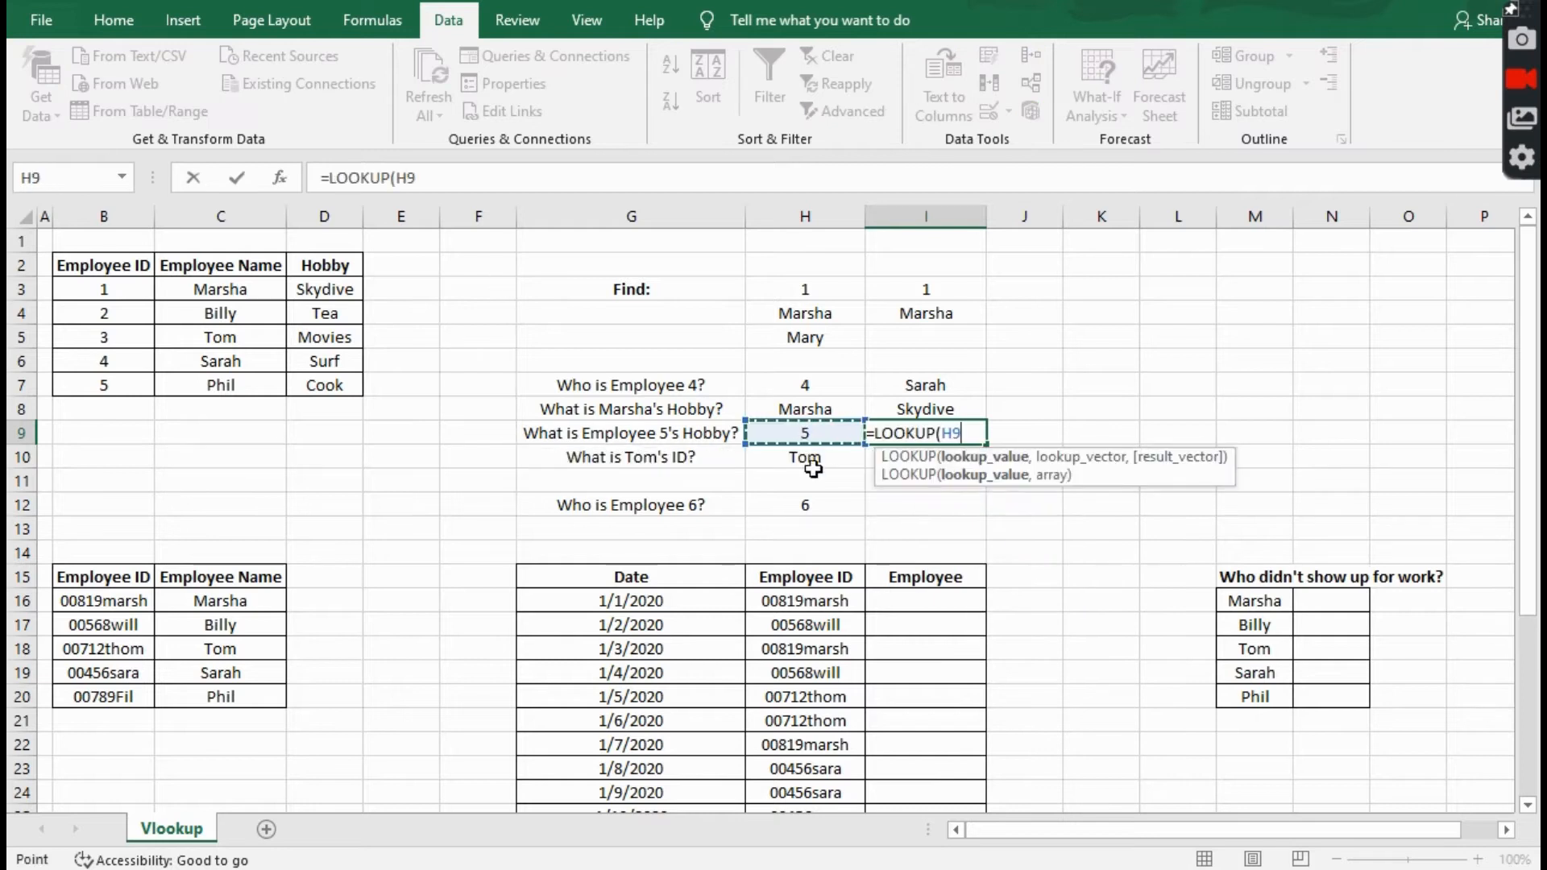
text(,)
drag(121, 290, 356, 396)
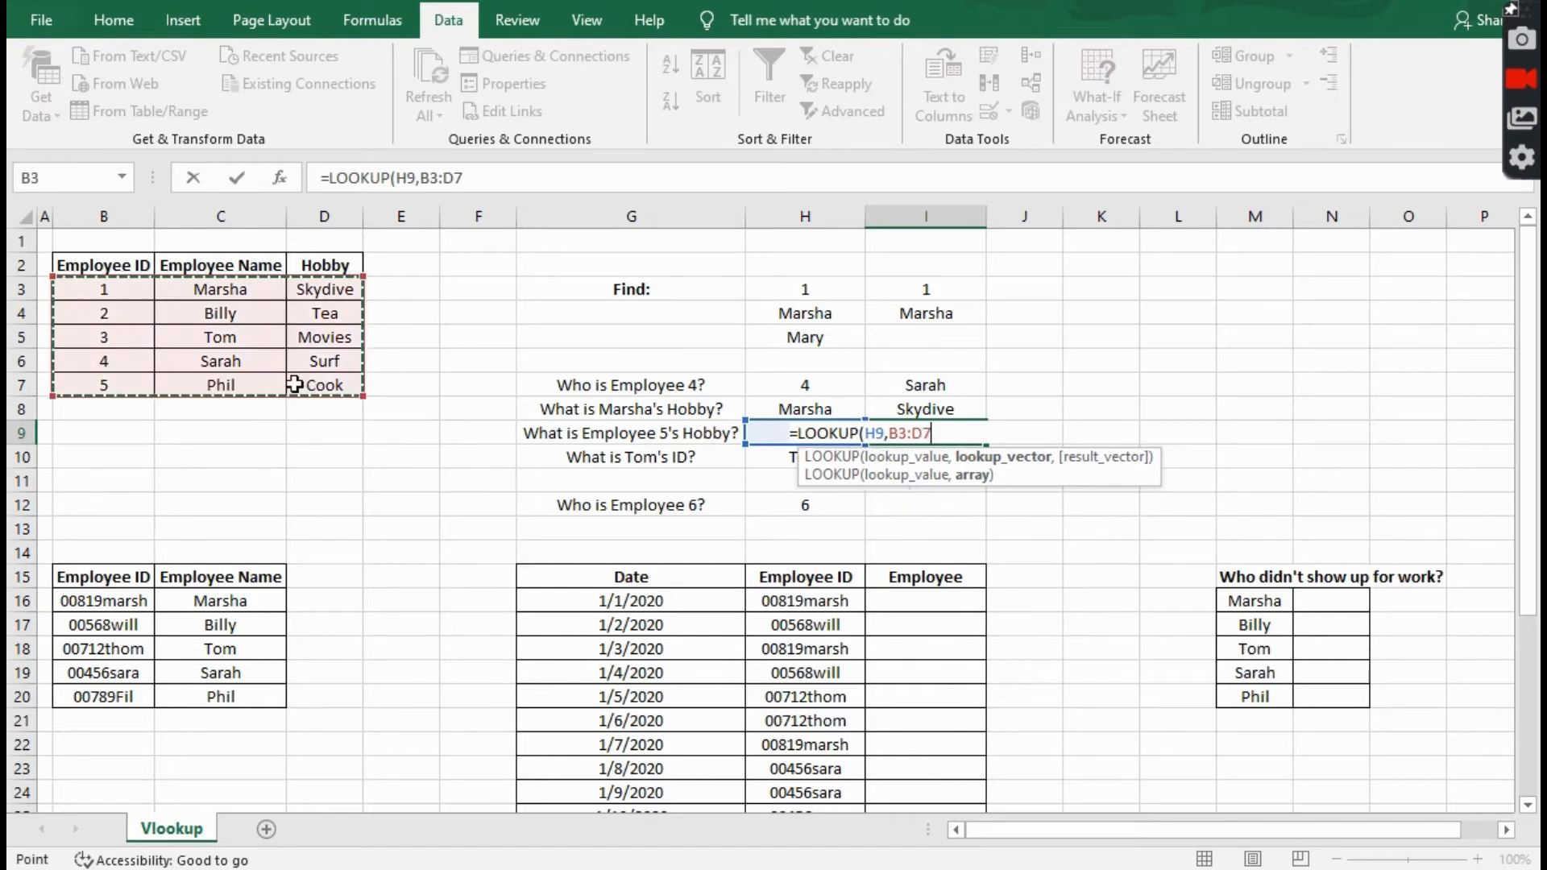
key(F4)
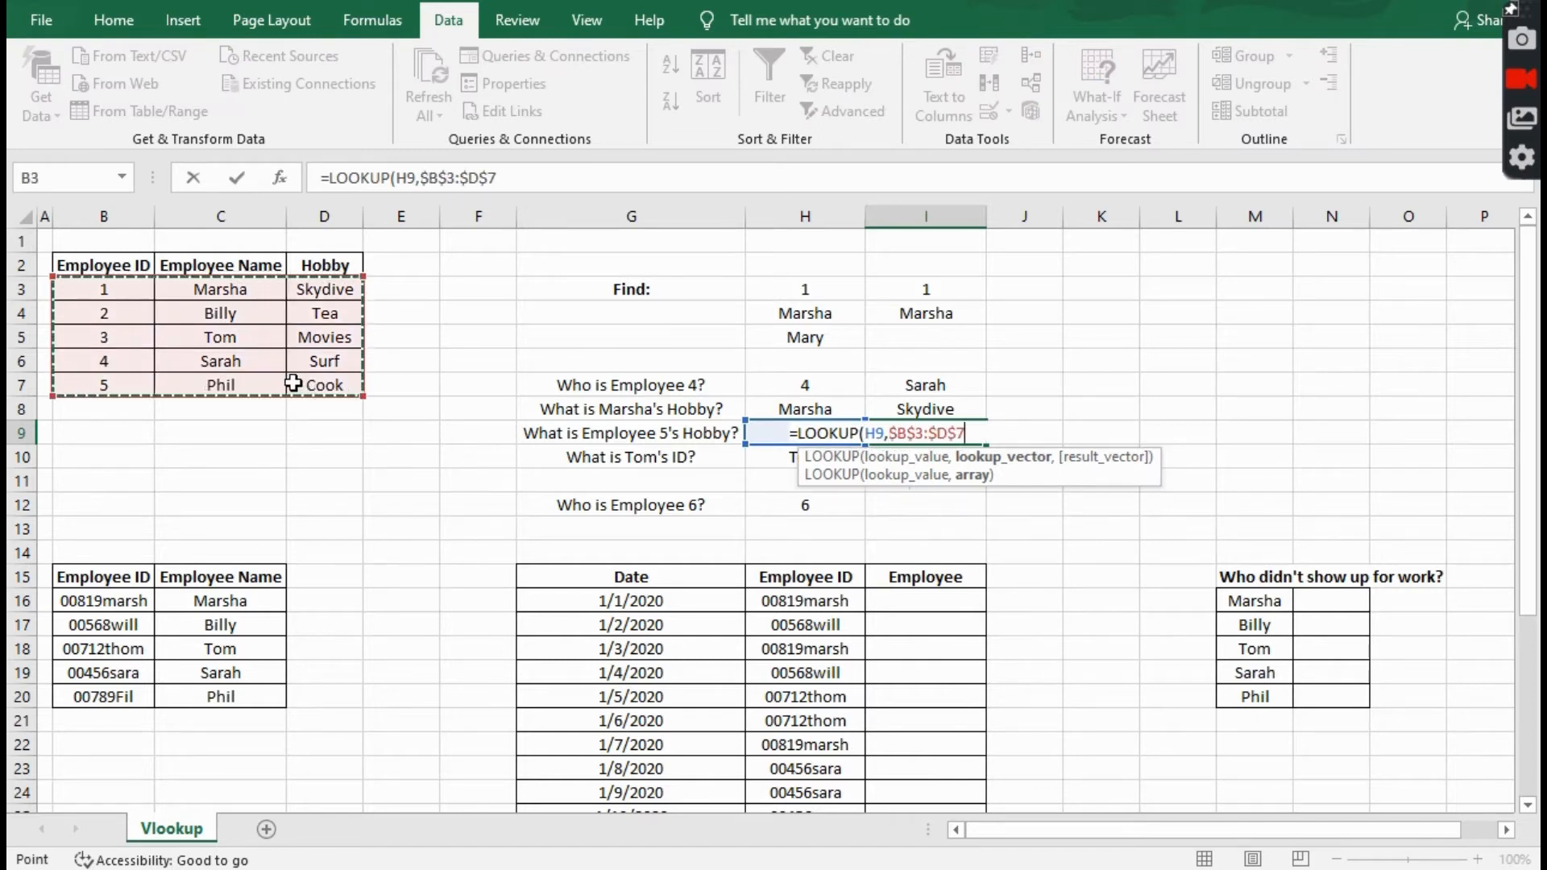
text())
key(Return)
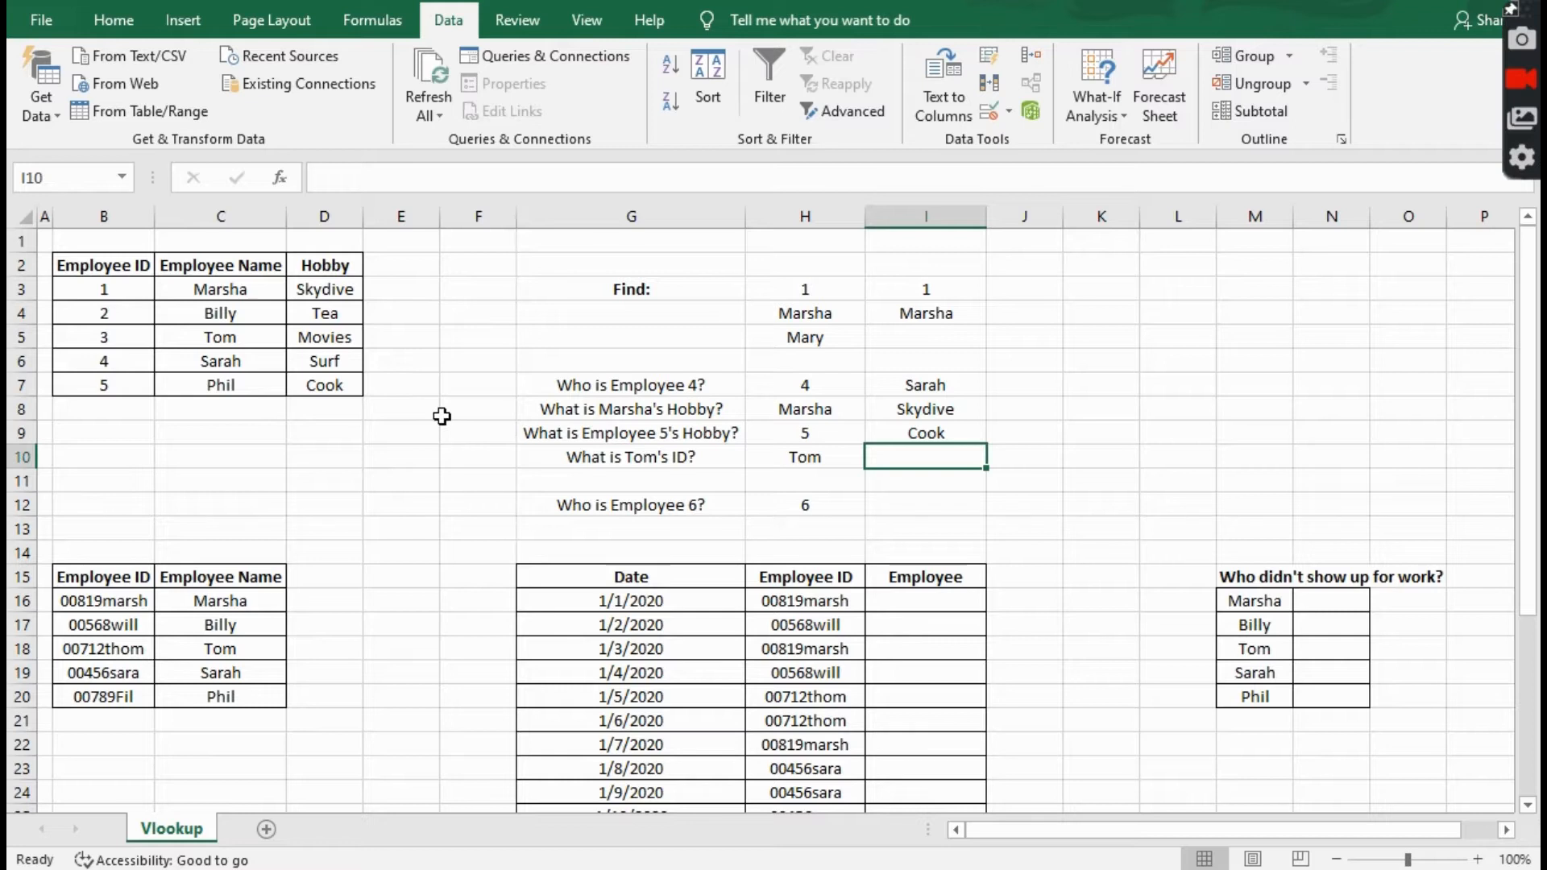
Try to find the employee ID in cell I10 with the exact-match formula =VLOOKUP(H10,$B$3:$C$7,1,FALSE).
text(=vlo)
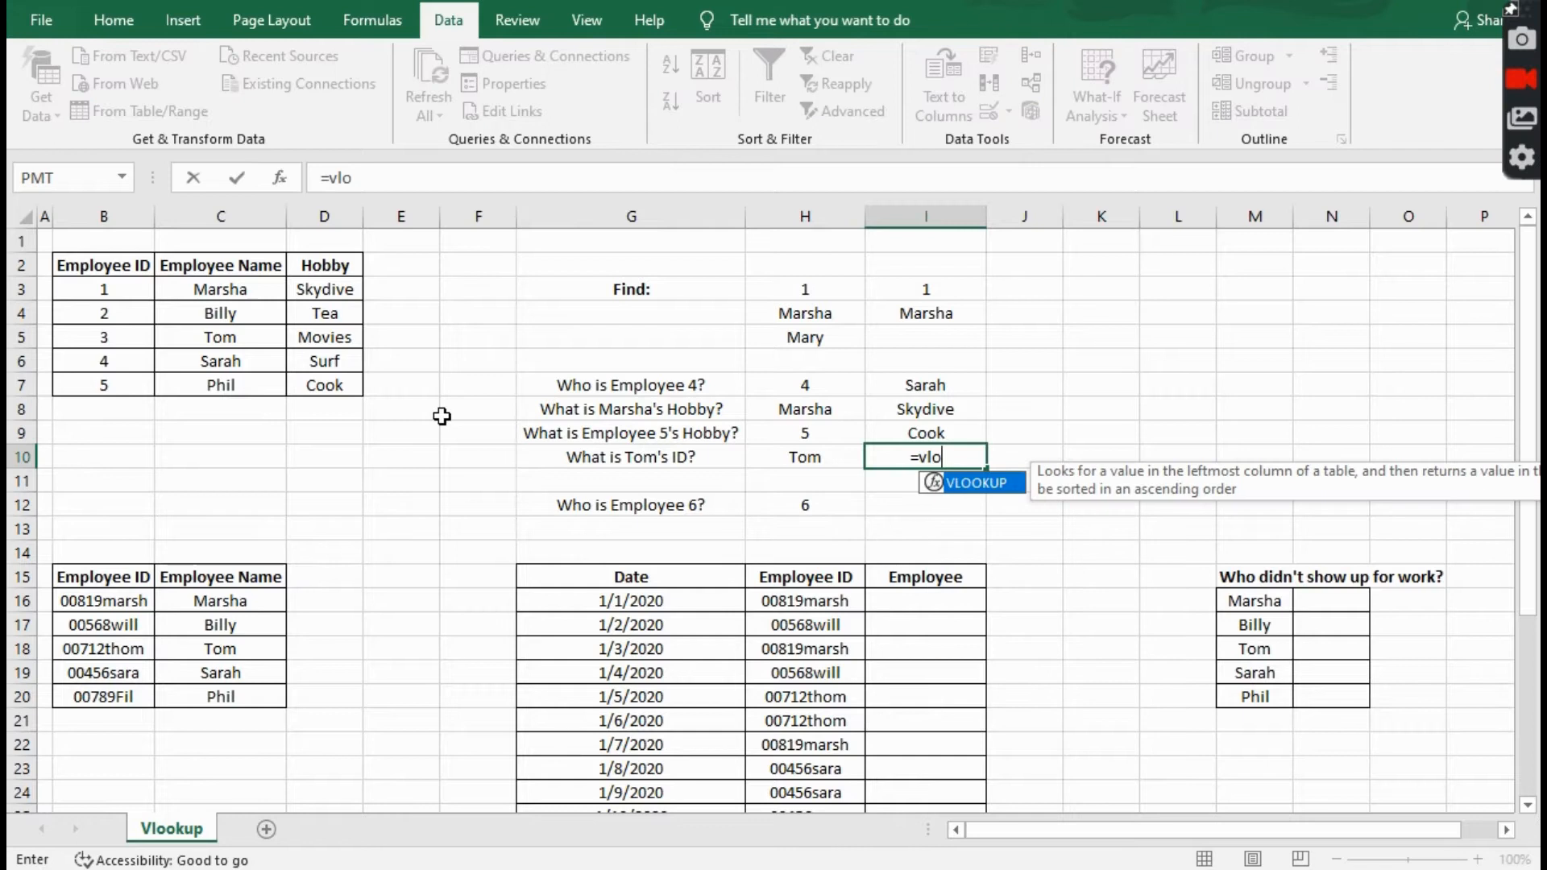
key(Tab)
click(805, 456)
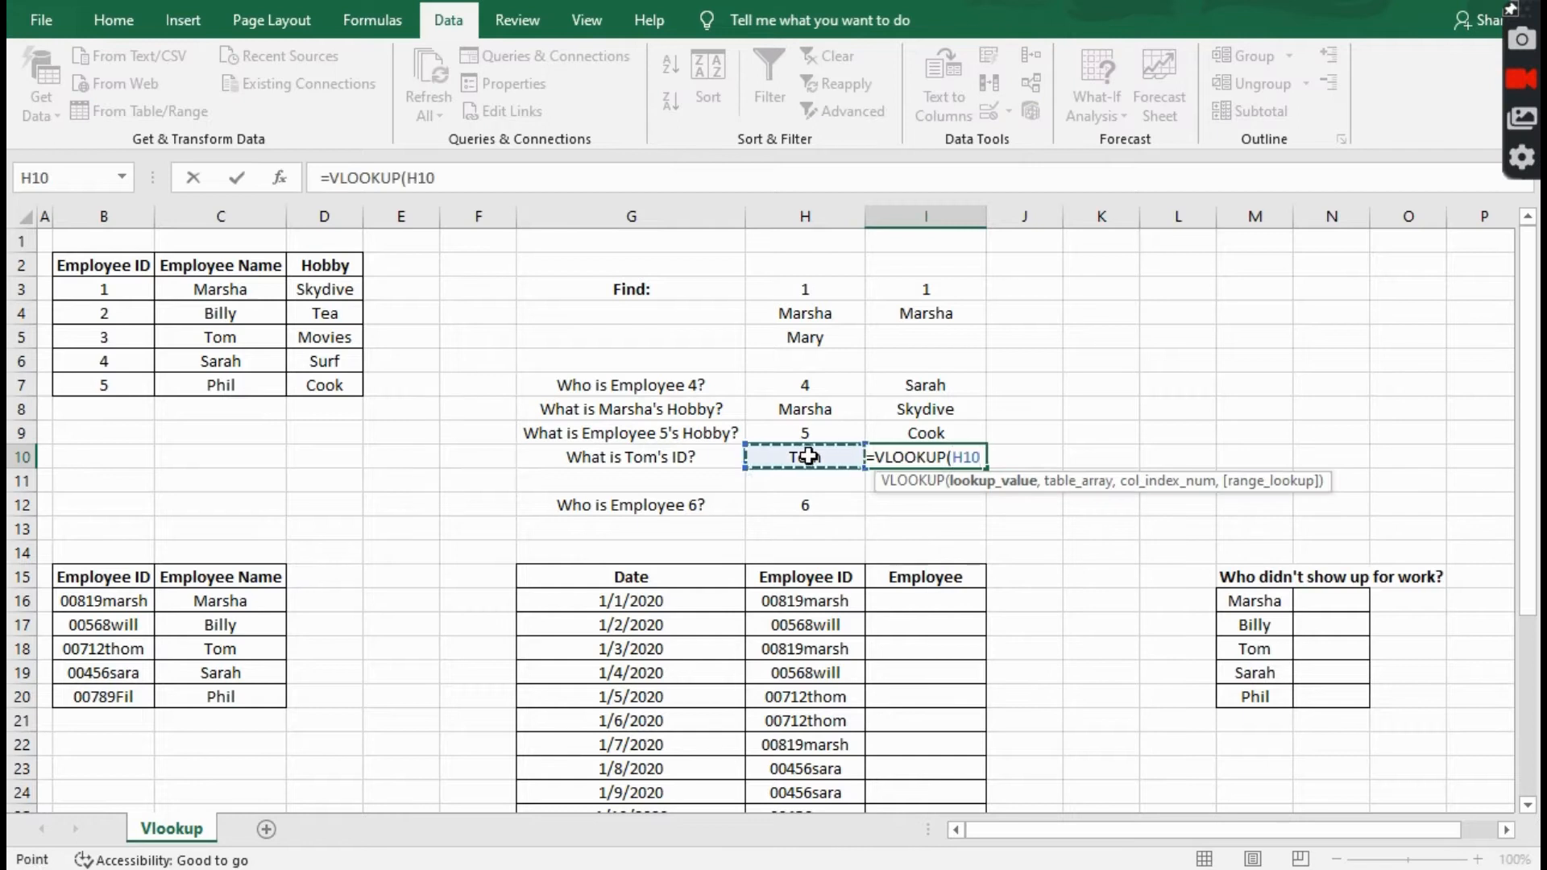
text(,)
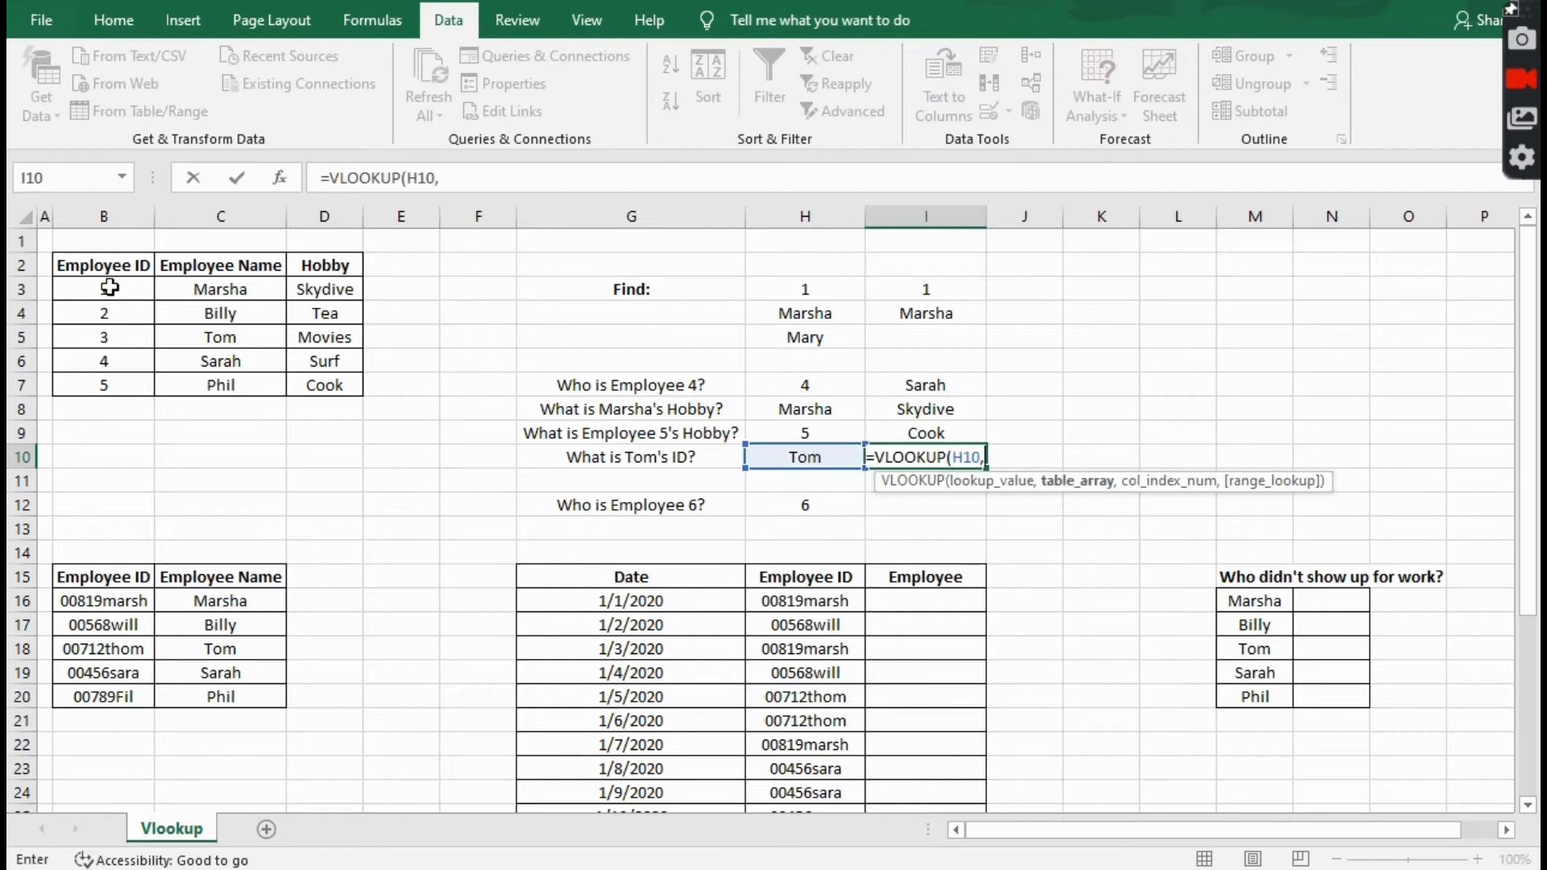
drag(110, 287, 222, 370)
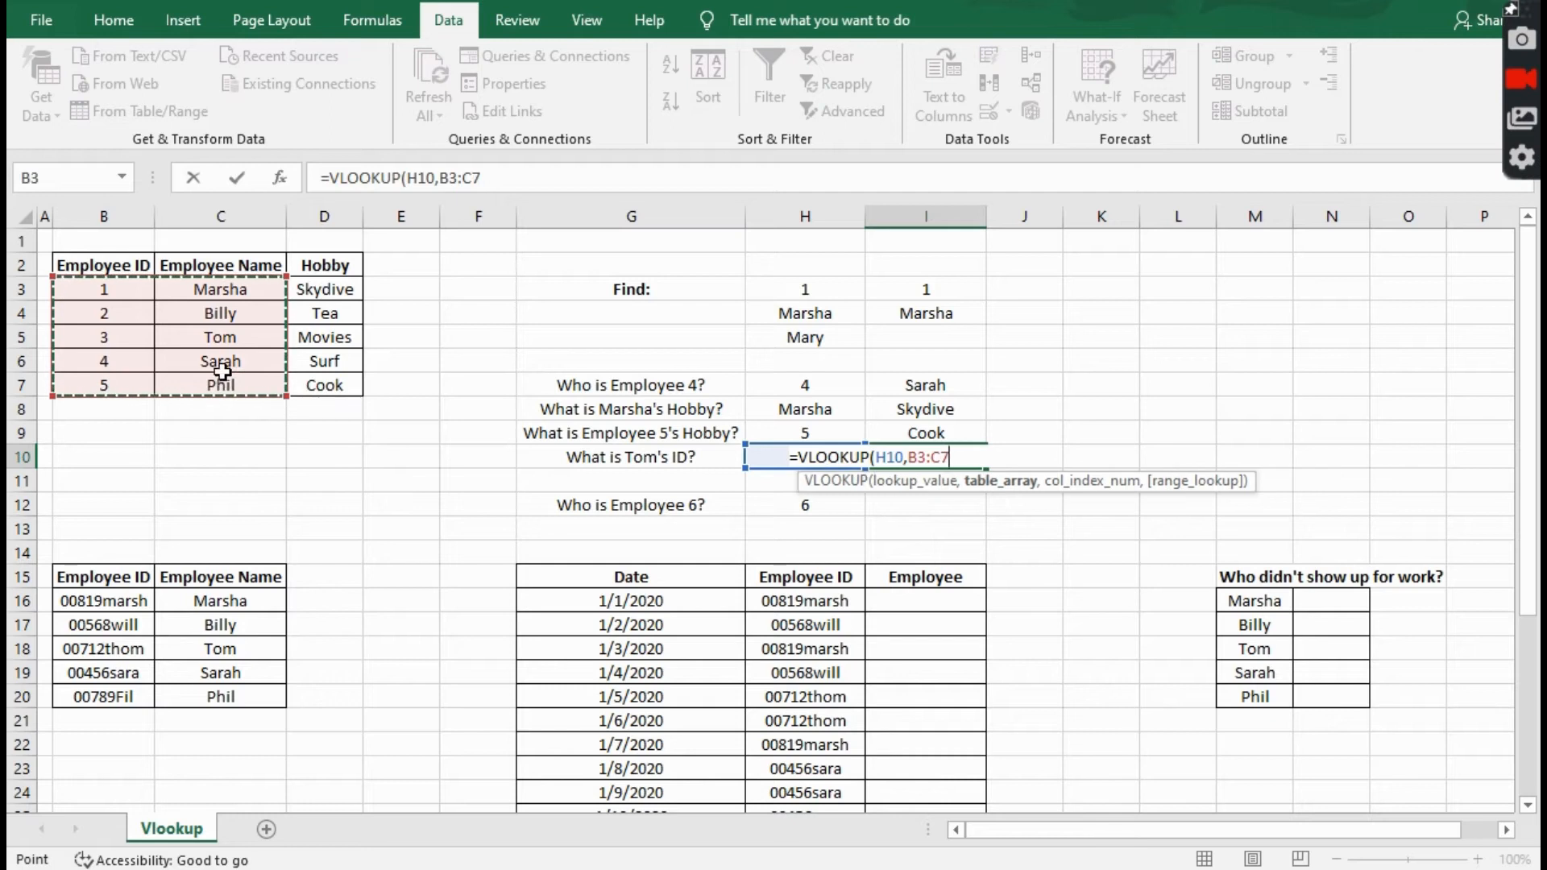
key(F4)
text(,)
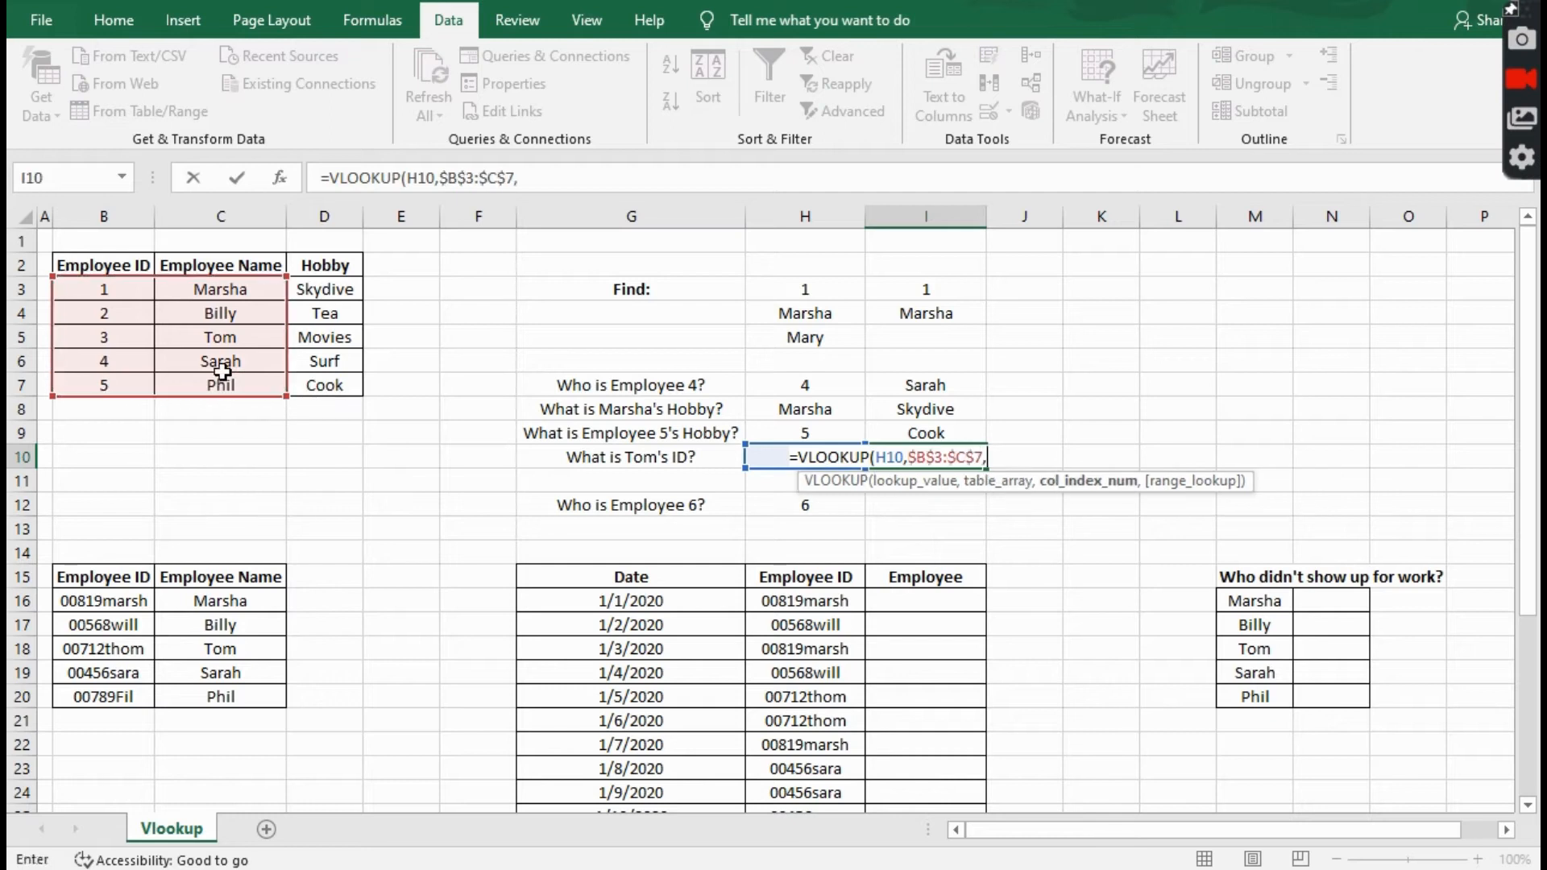
text(1))
key(BackSpace)
text(,false))
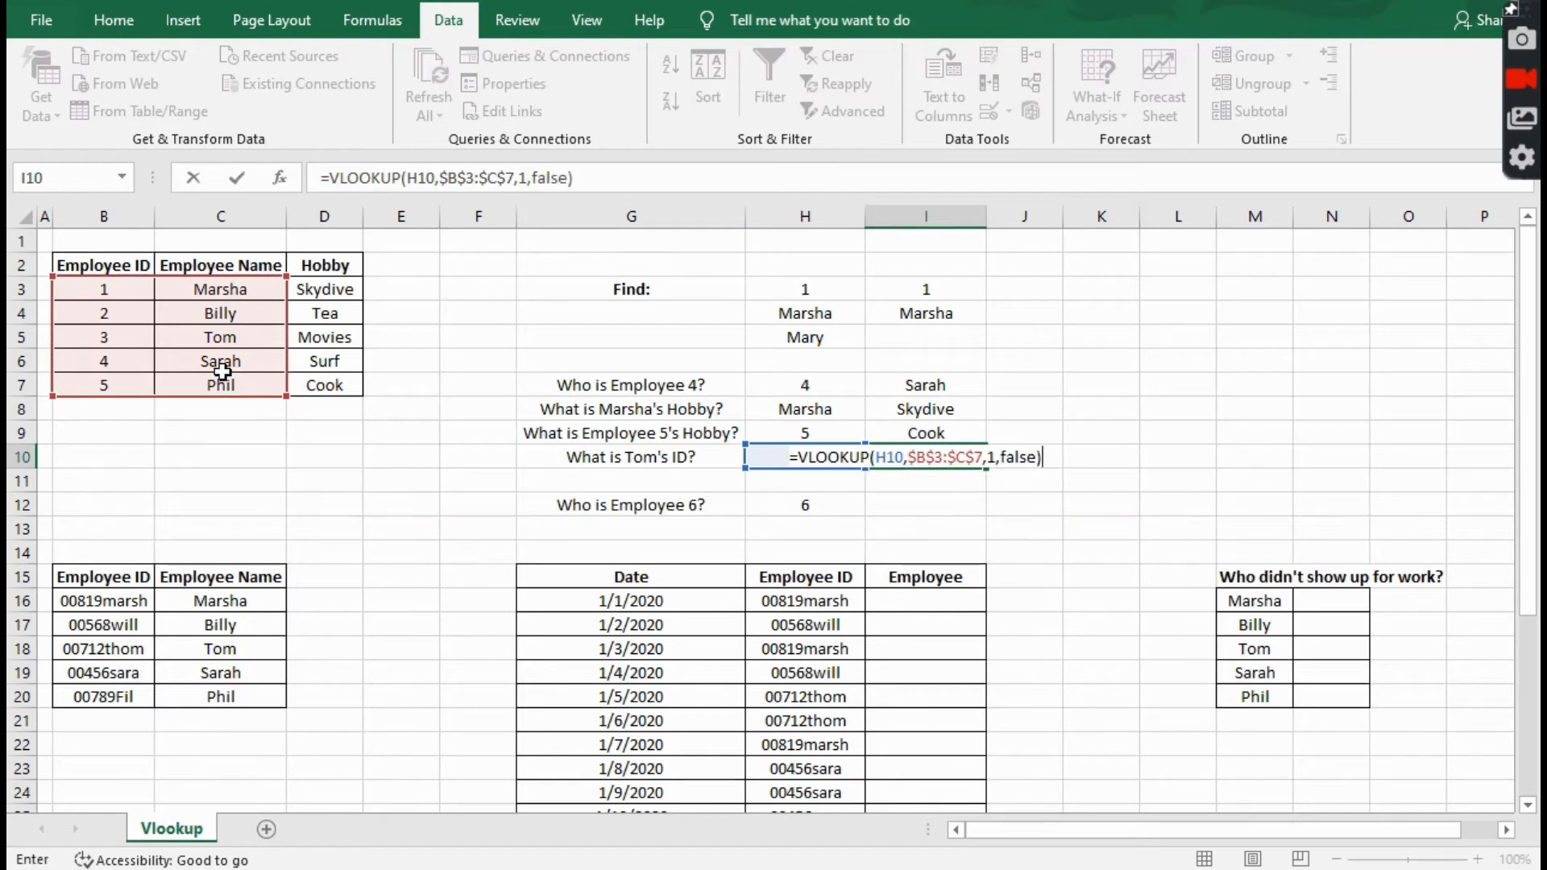
key(Return)
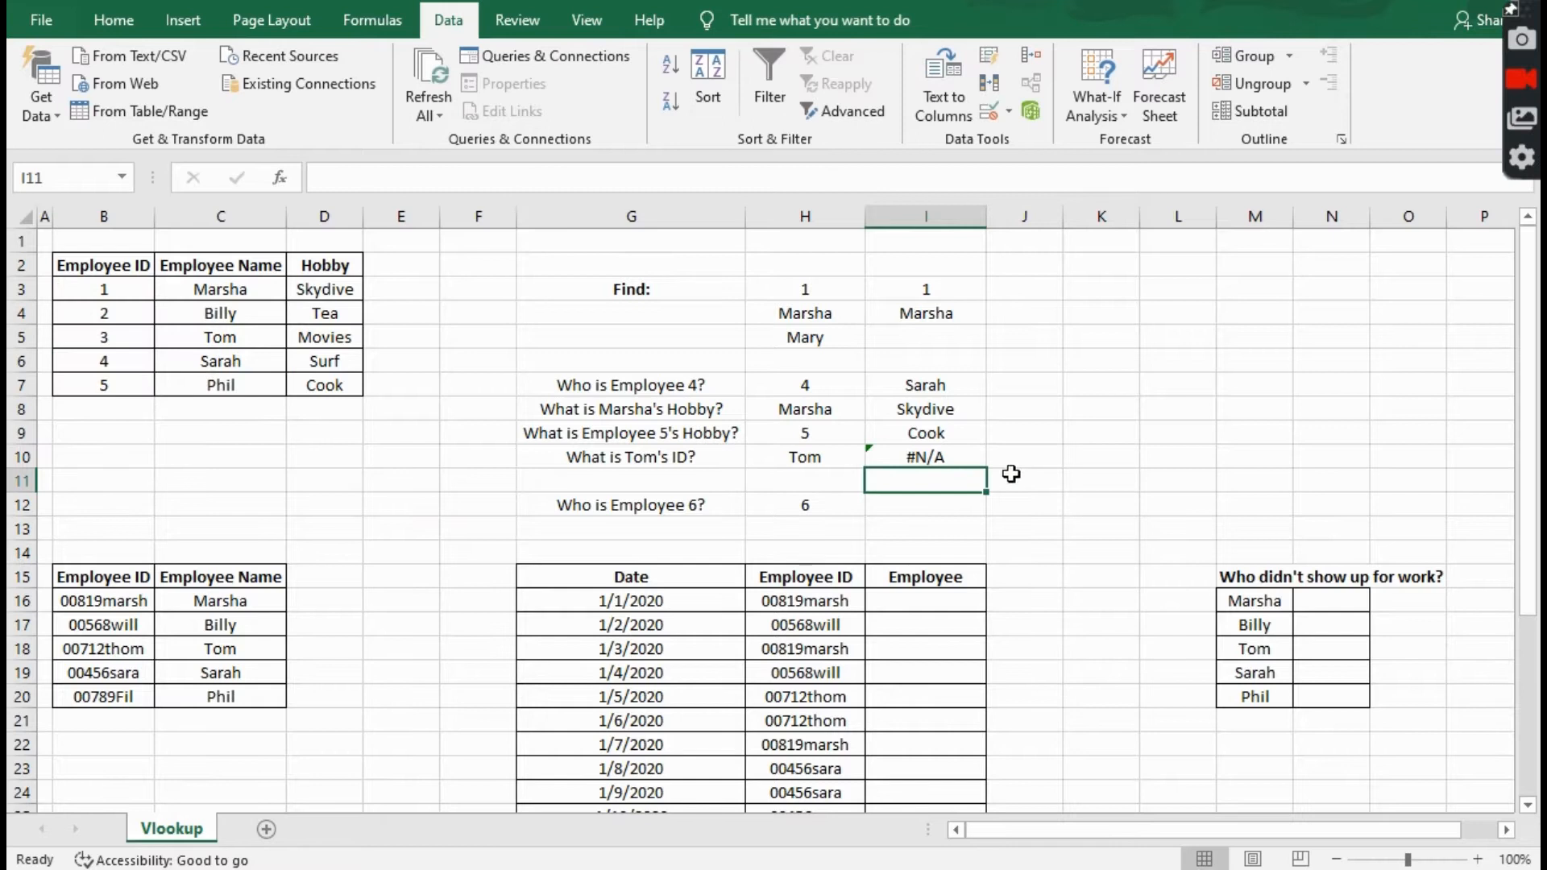
Replace the formula in cell I10 with =LOOKUP(H10,$C$3:$C$7,$B$3:$B$7) and review its references.
click(909, 463)
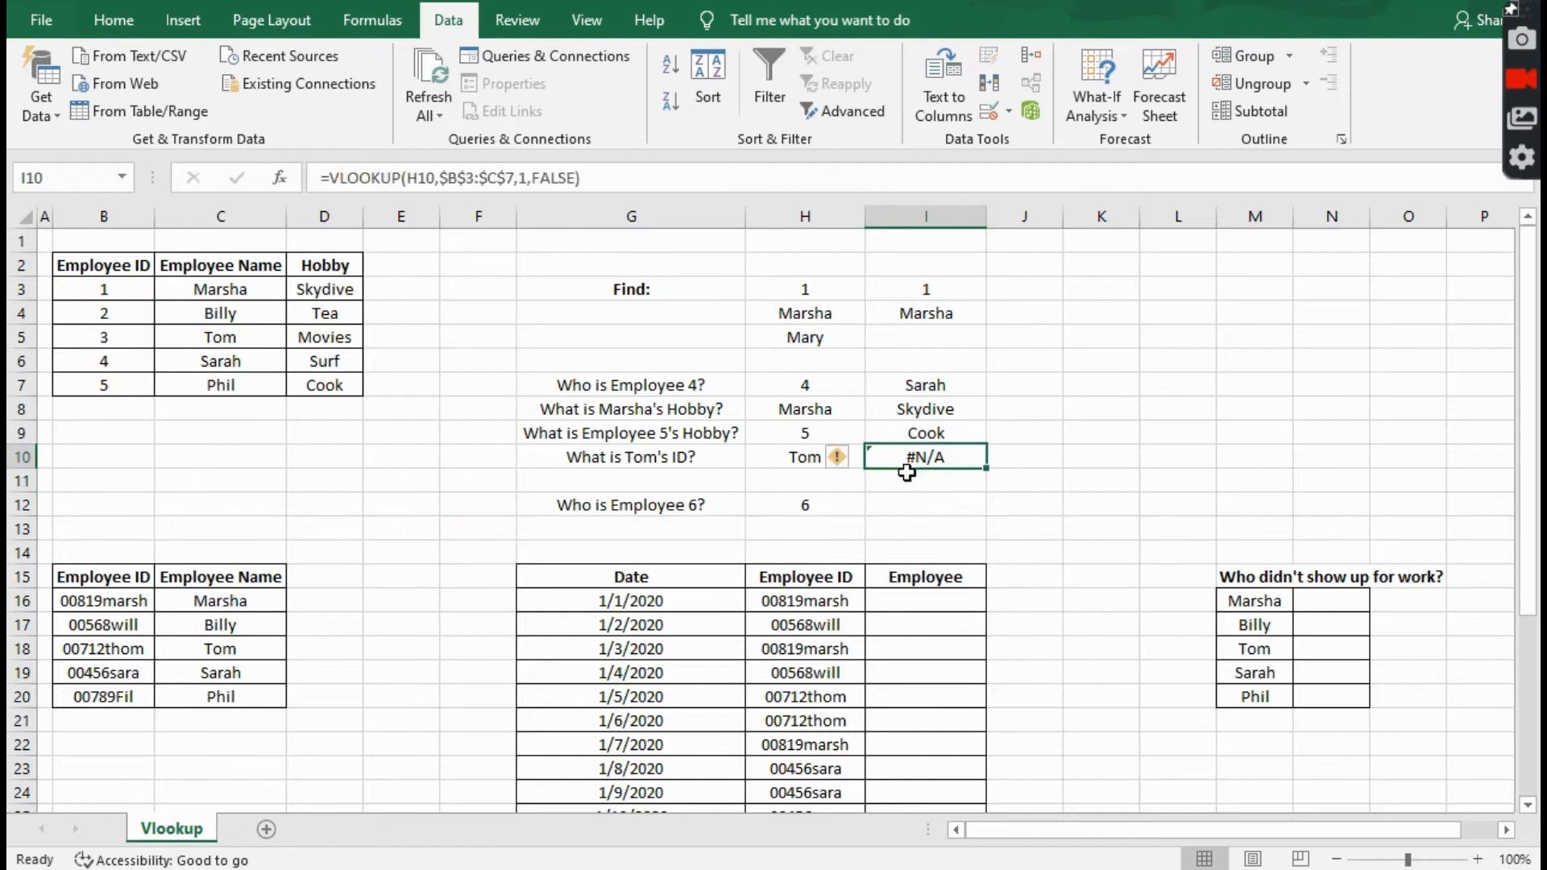
text(=looku)
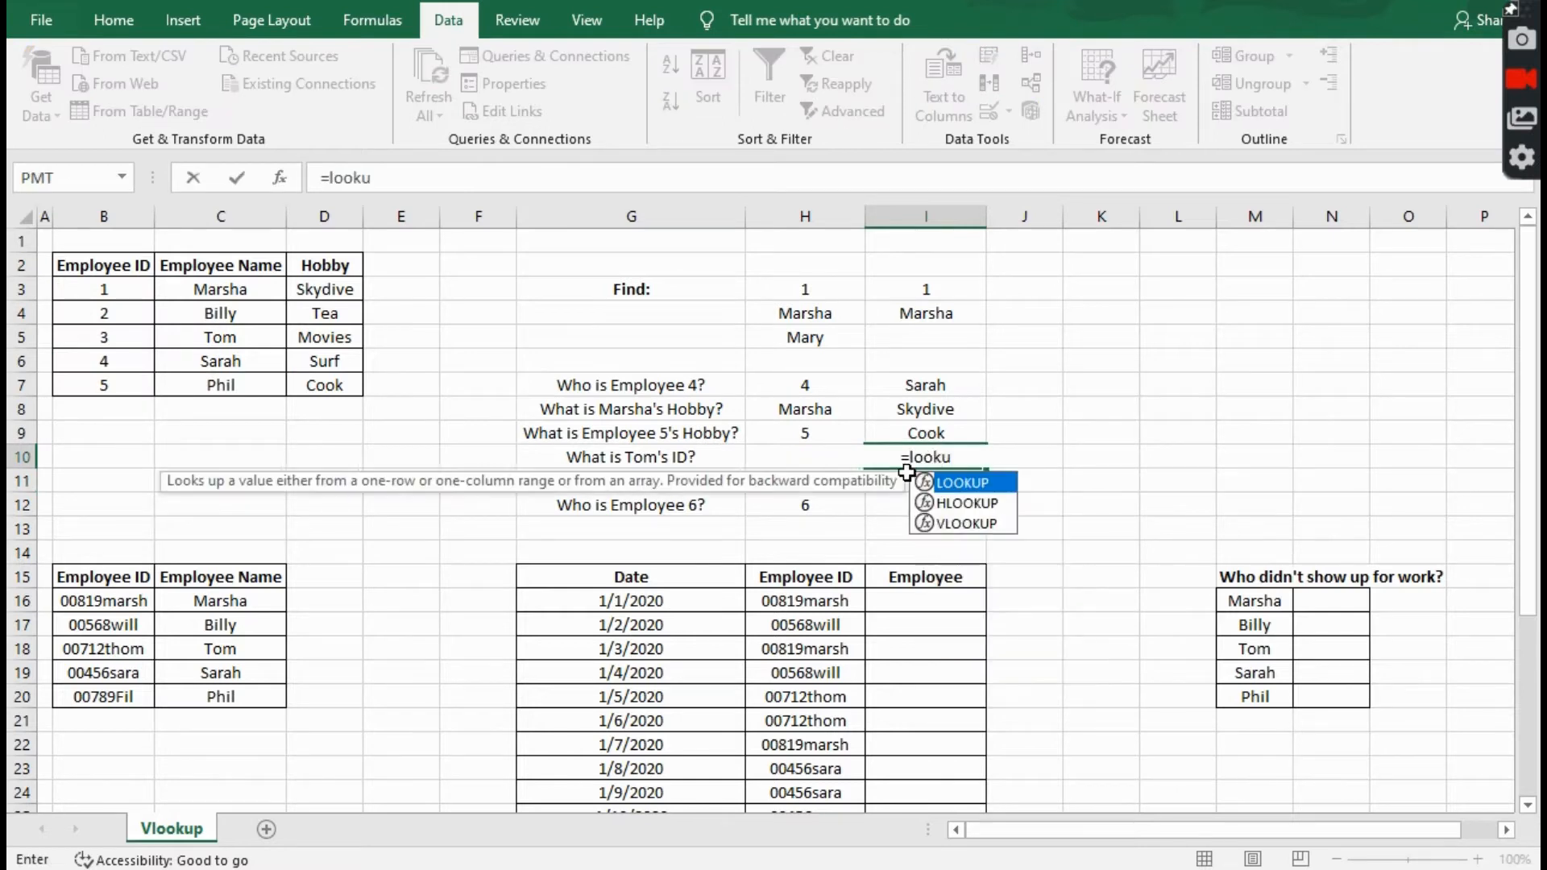
key(Tab)
click(755, 454)
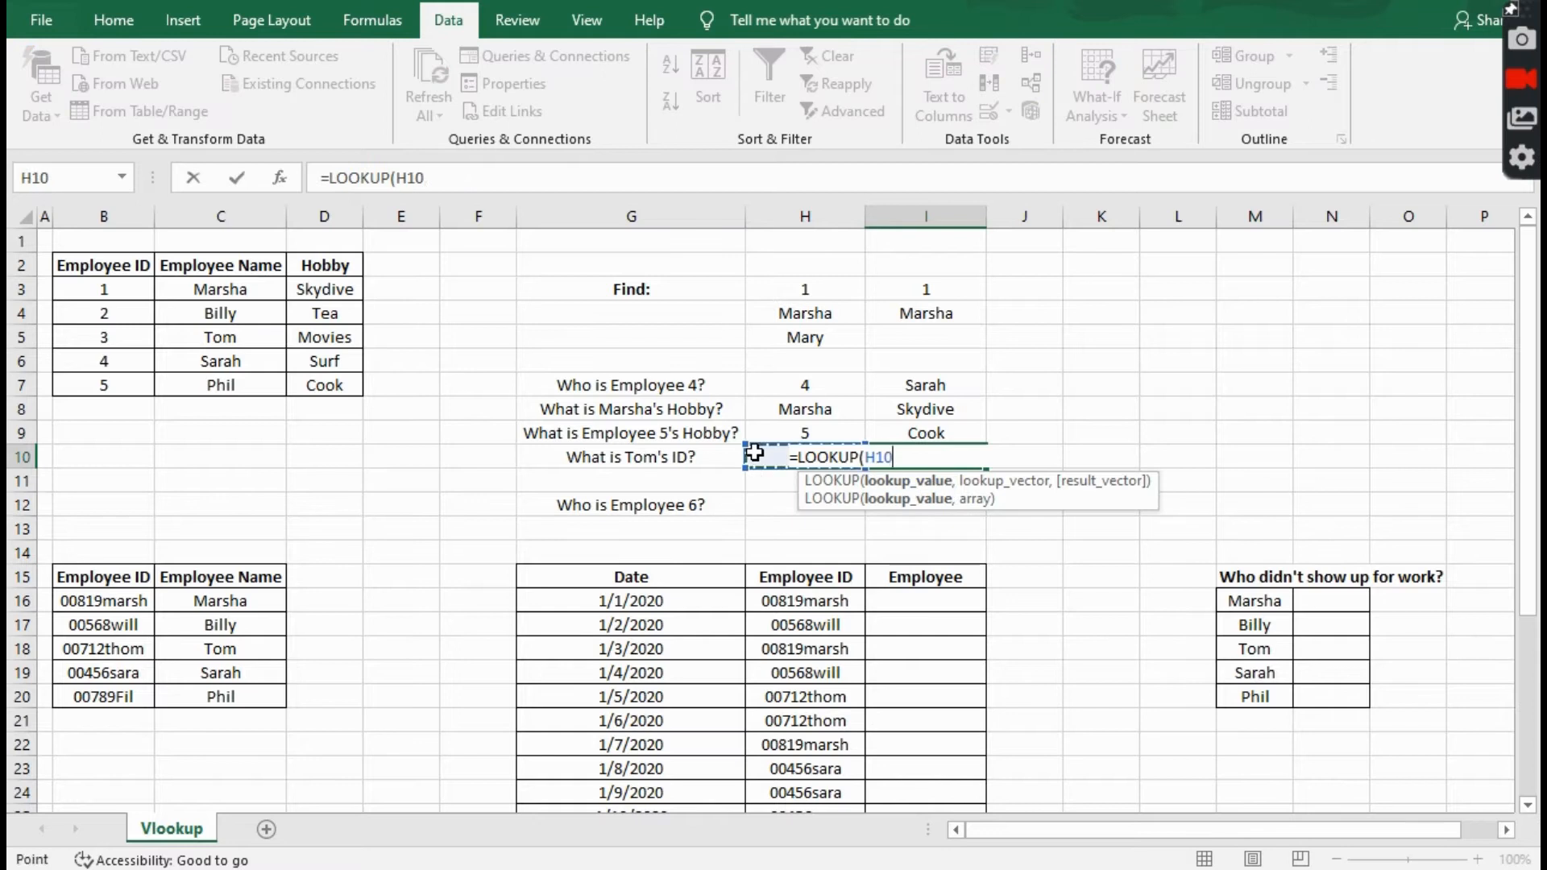
text(,)
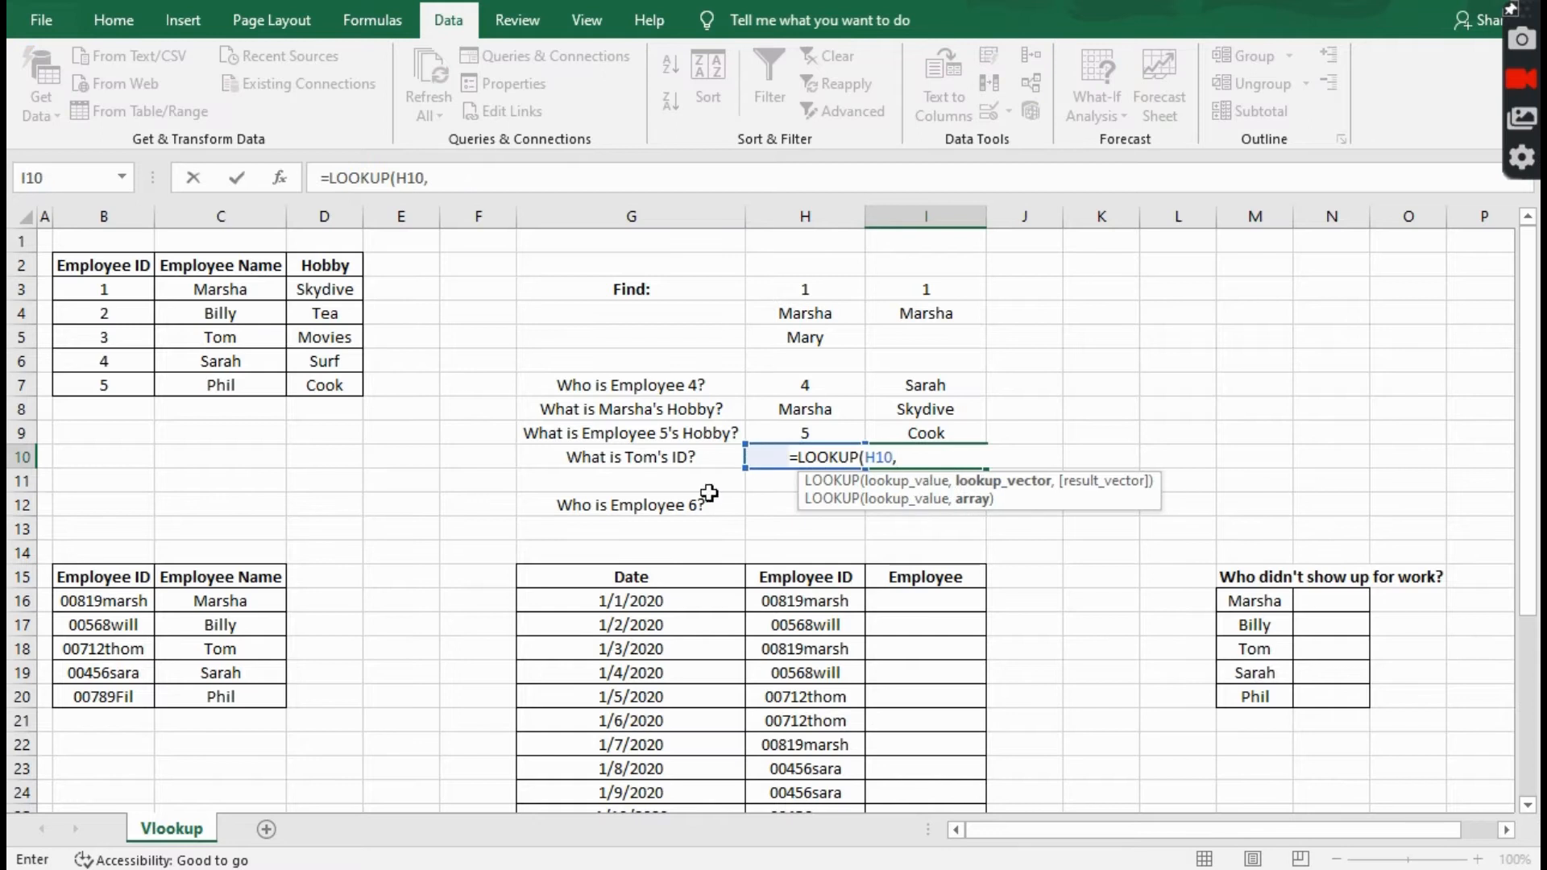
click(217, 386)
drag(217, 386, 214, 300)
key(F4)
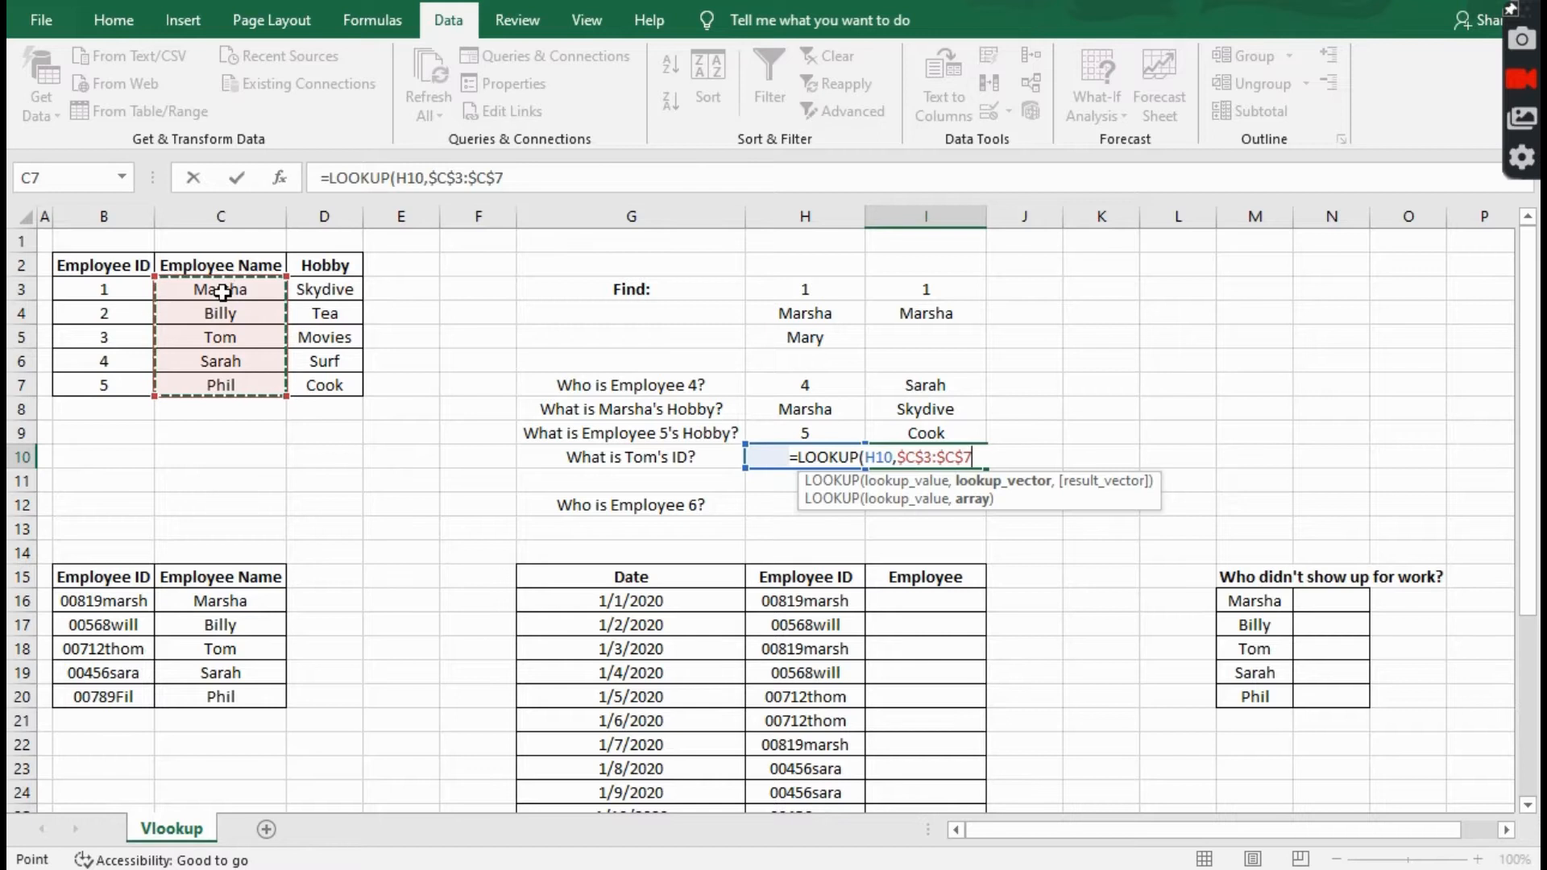
text(,)
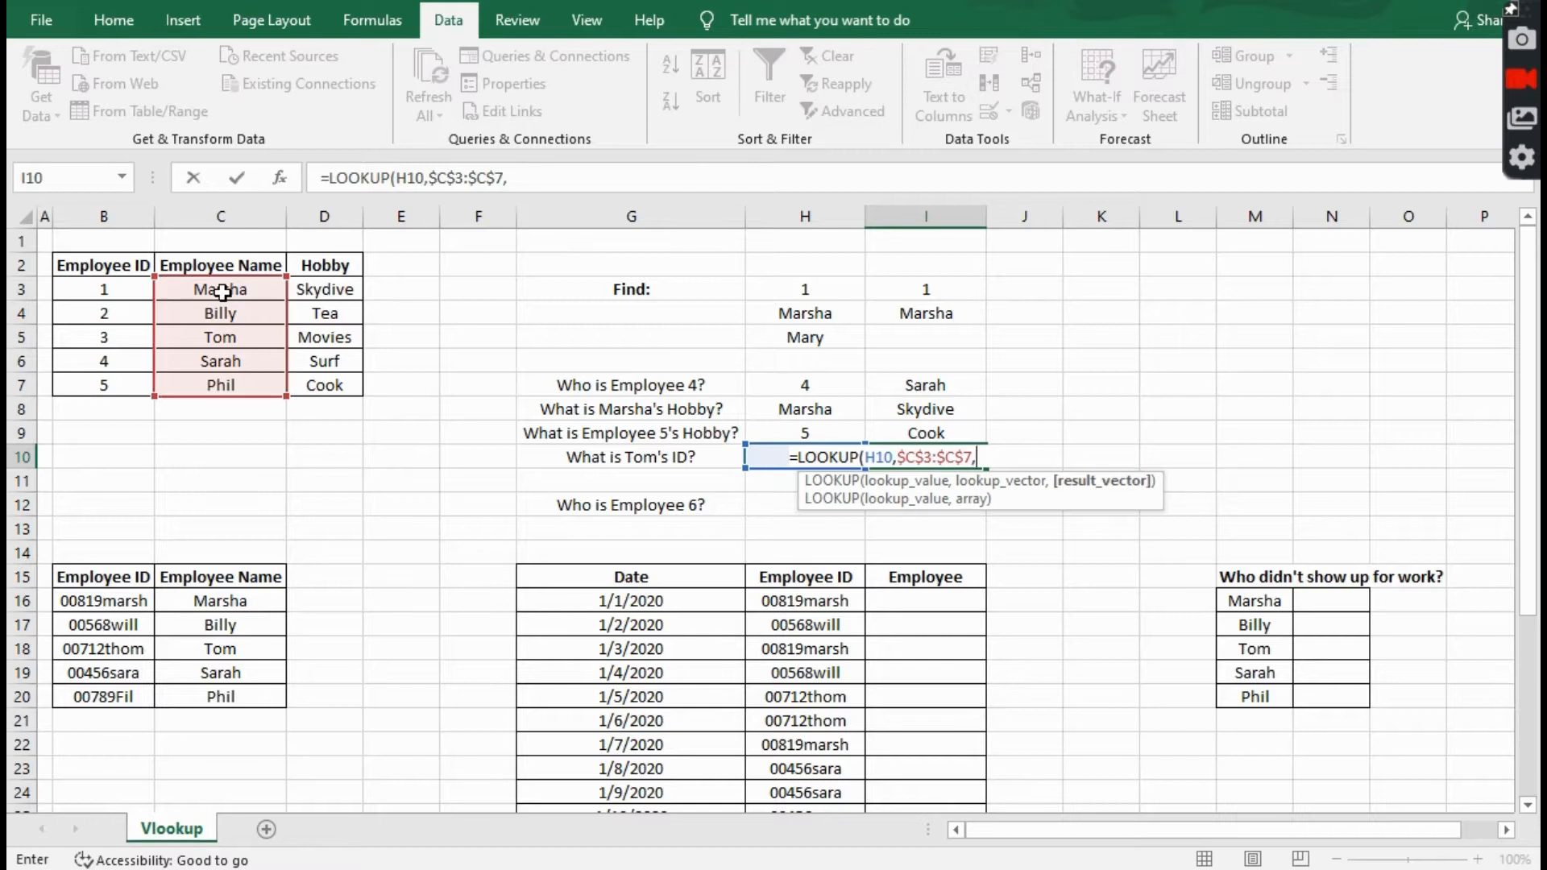
click(128, 378)
drag(129, 376, 121, 285)
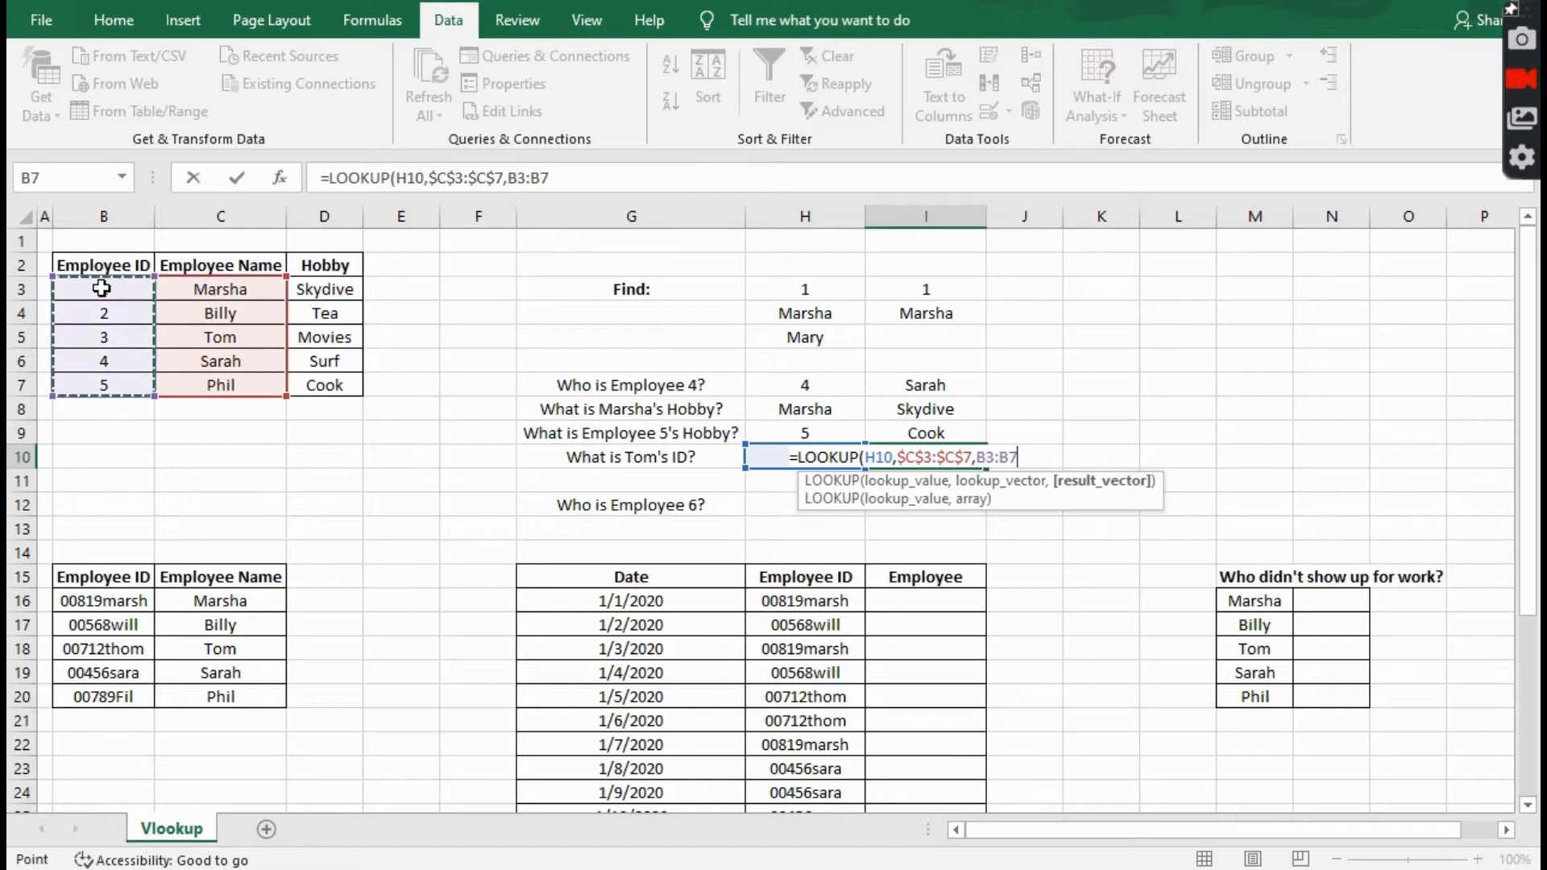
key(F4)
text())
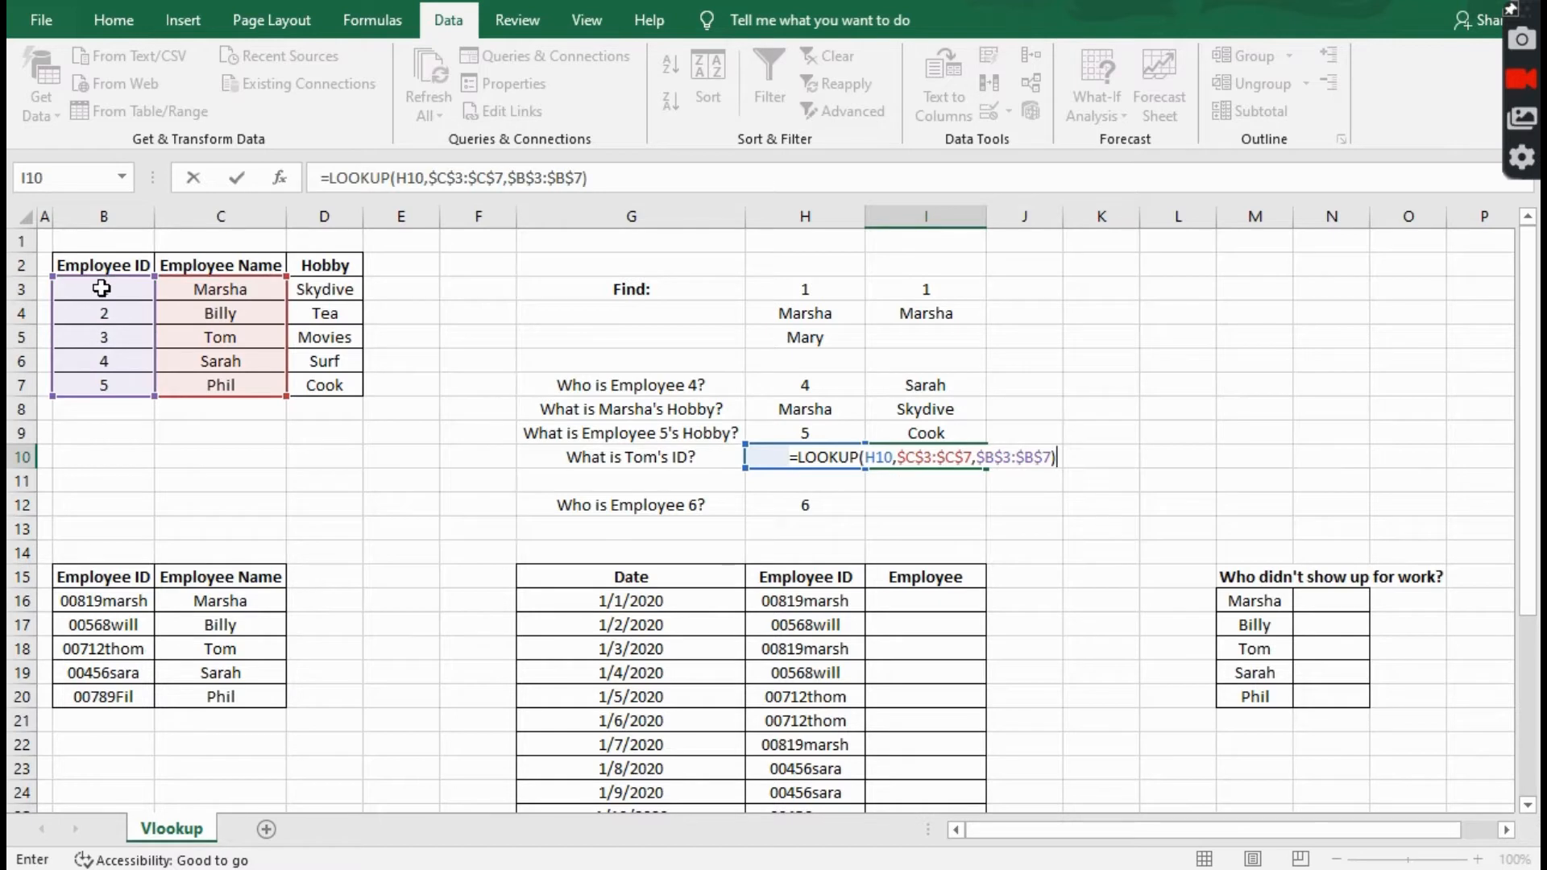
click(980, 467)
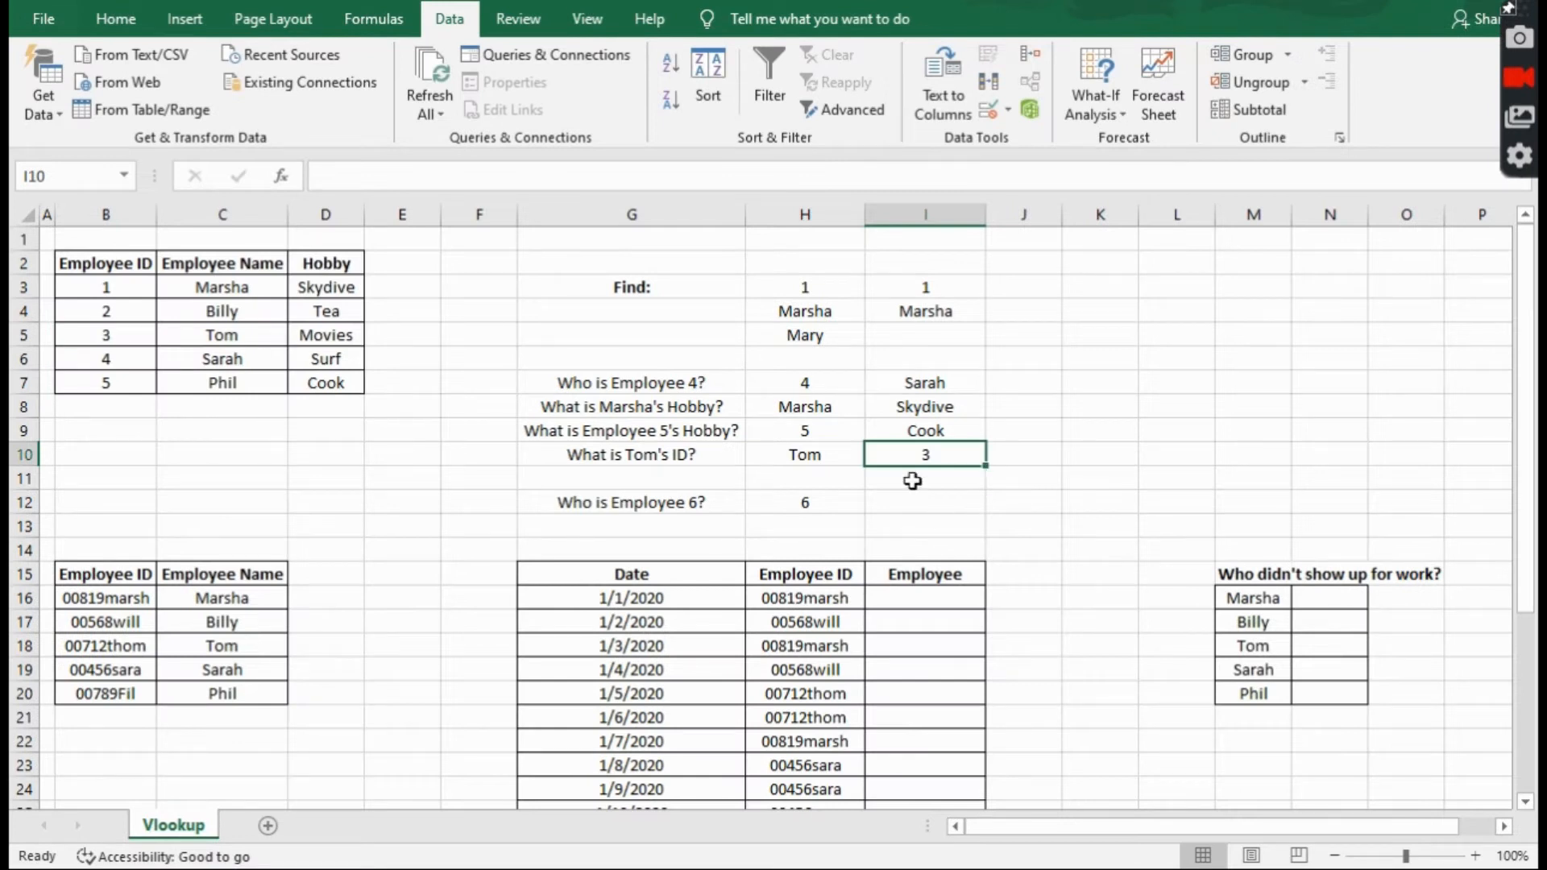
double_click(925, 454)
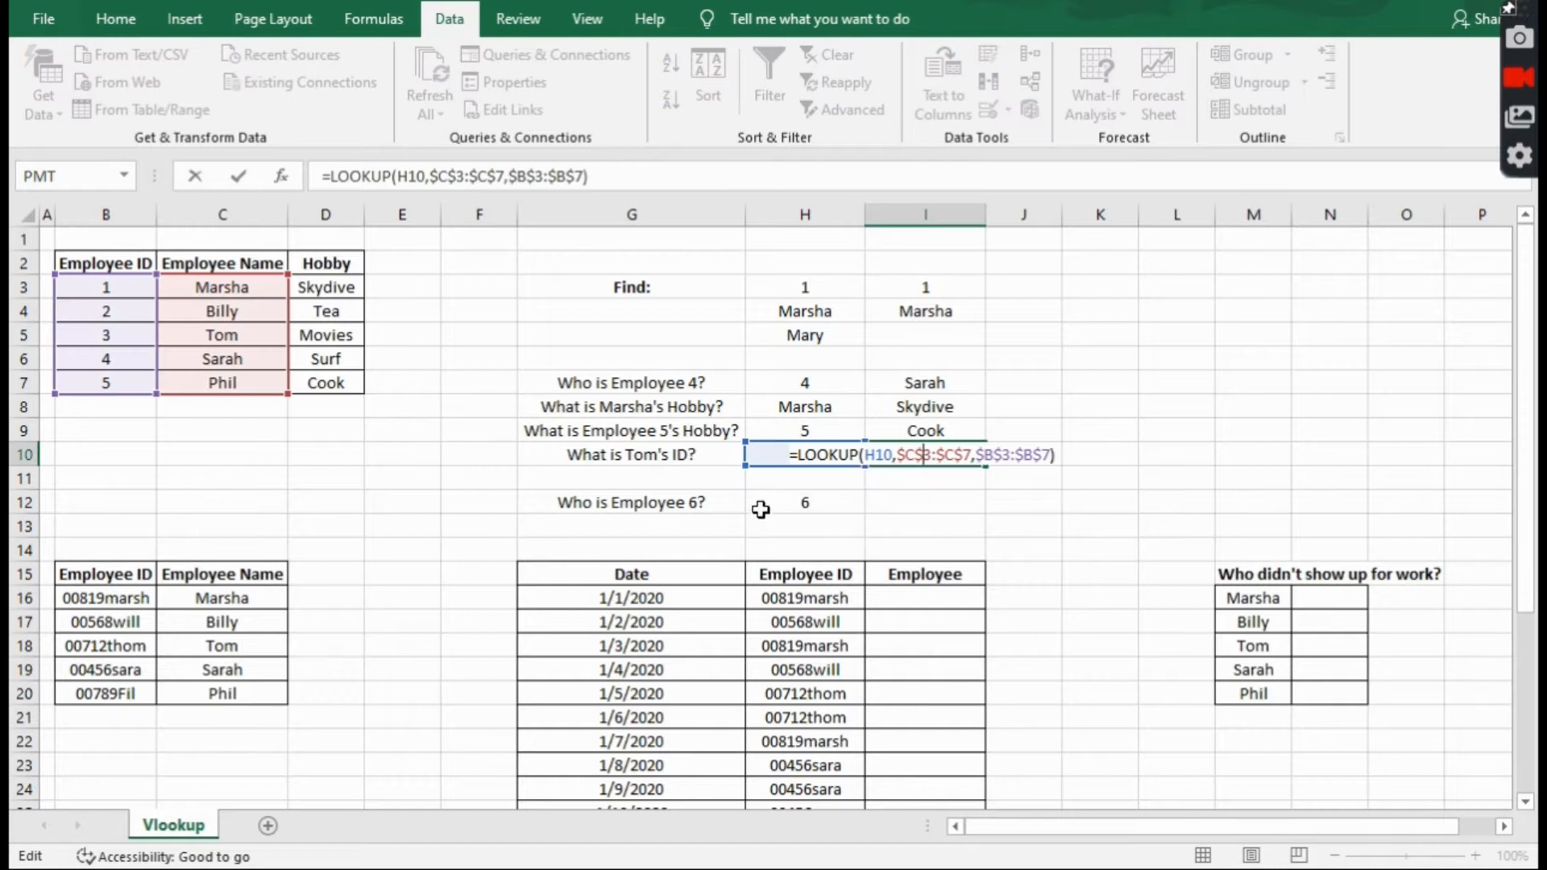
click(761, 508)
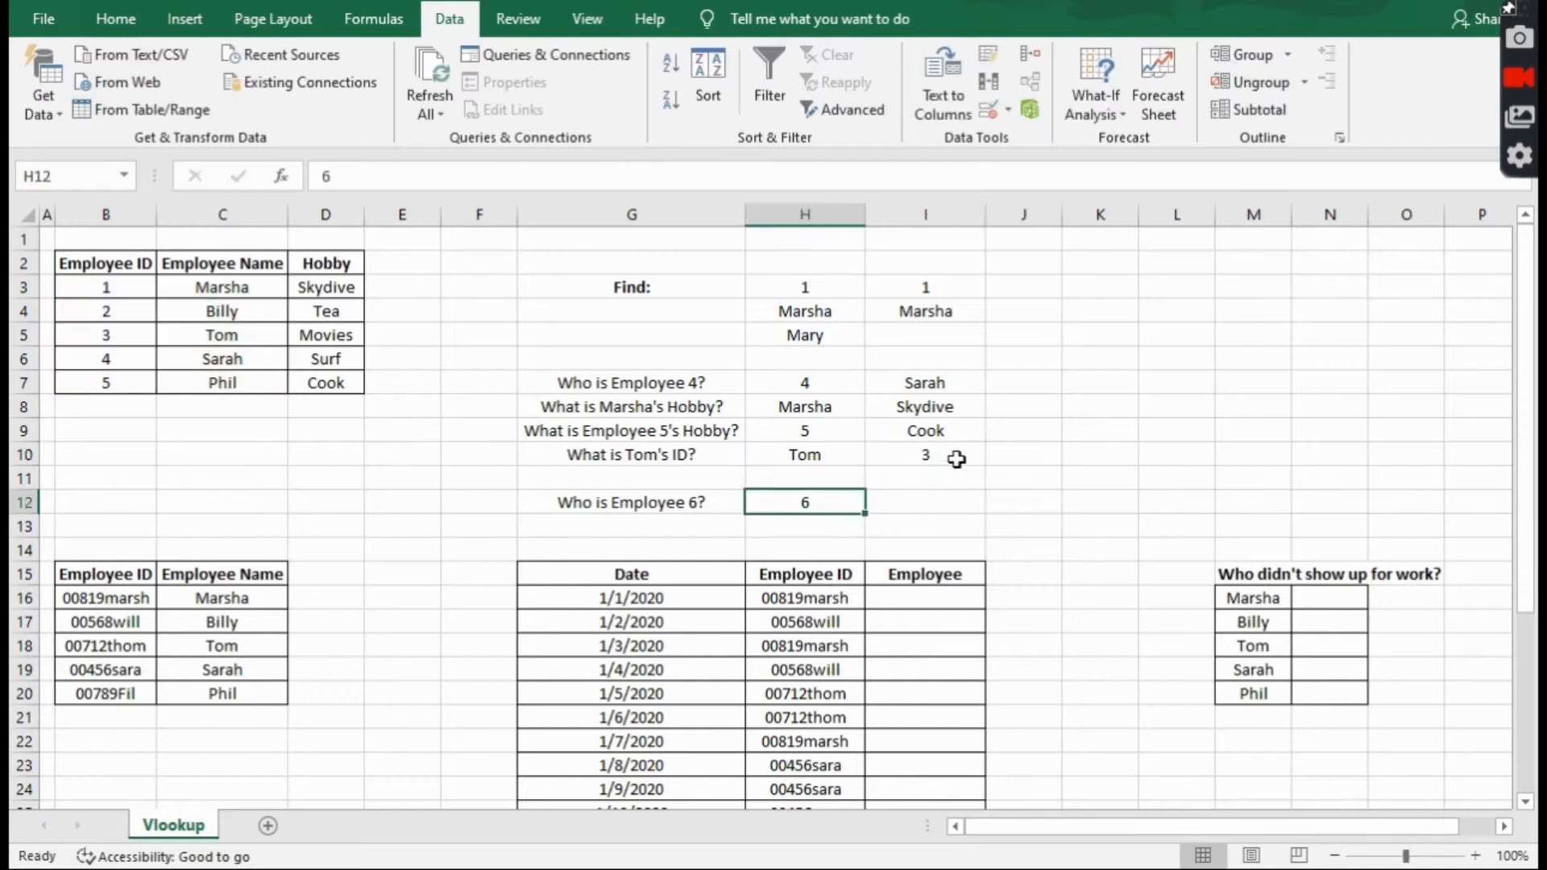
Try to find the employee ID in cell I10 with the array-form formula =LOOKUP(H10,$B$3:$C$7).
click(959, 455)
text(=look)
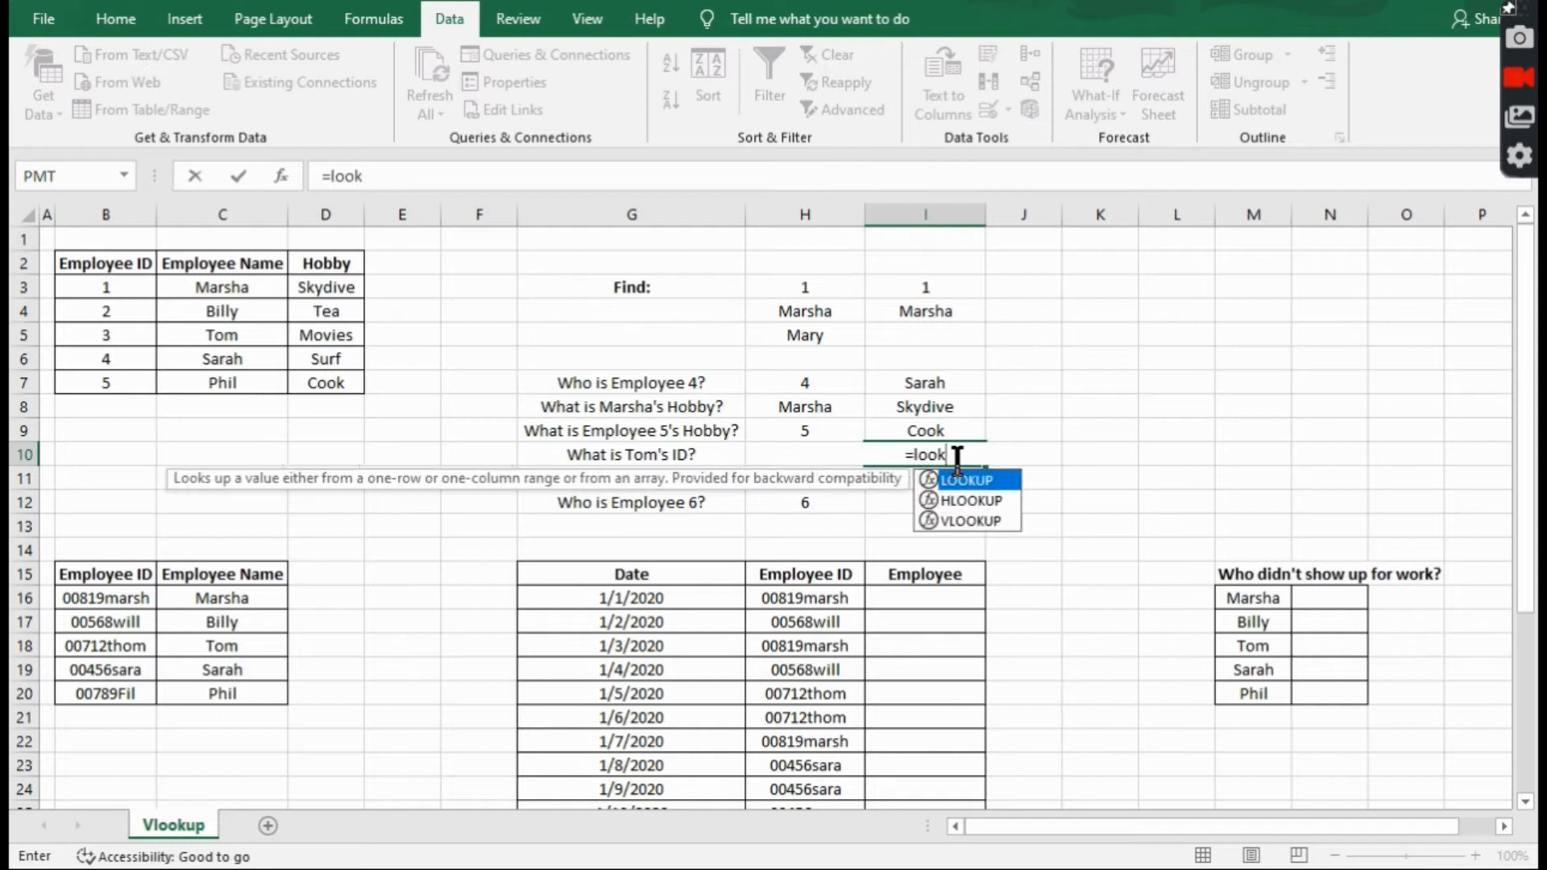
key(Tab)
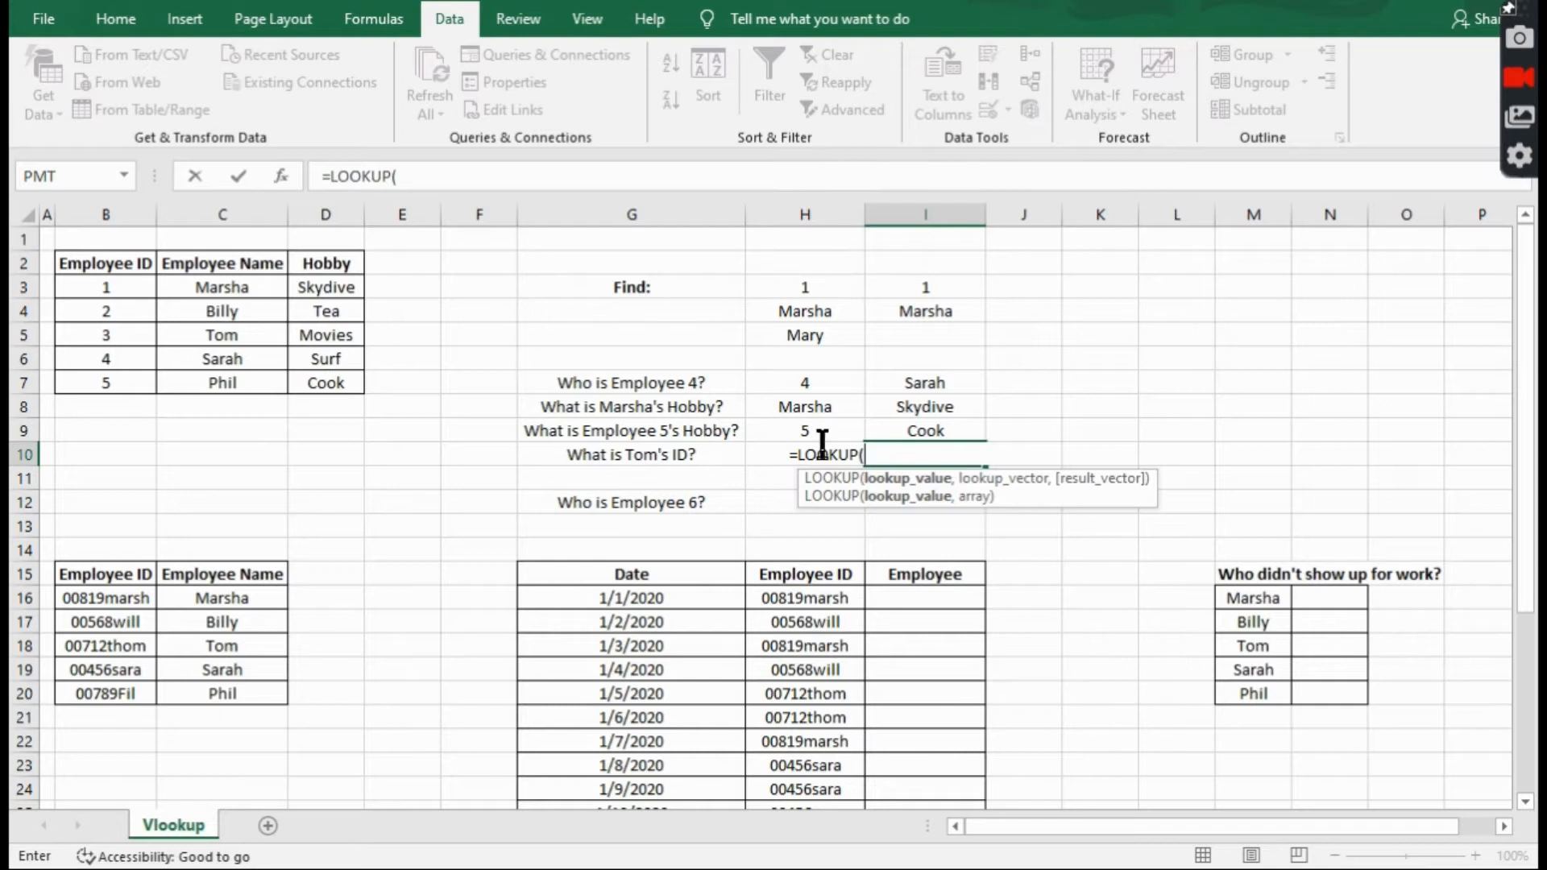
click(756, 458)
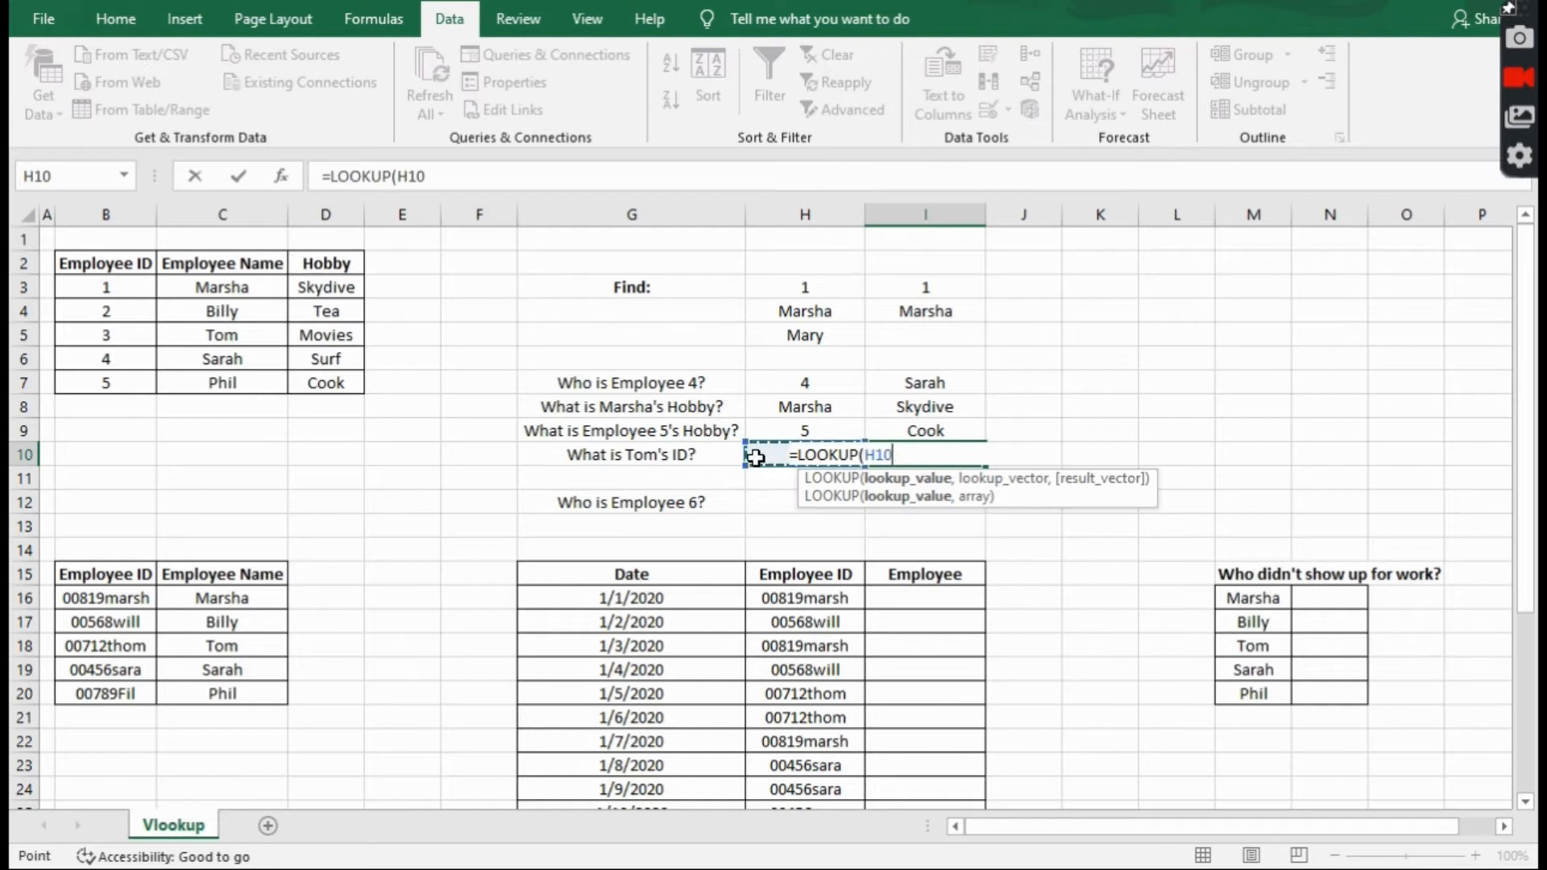
text(,)
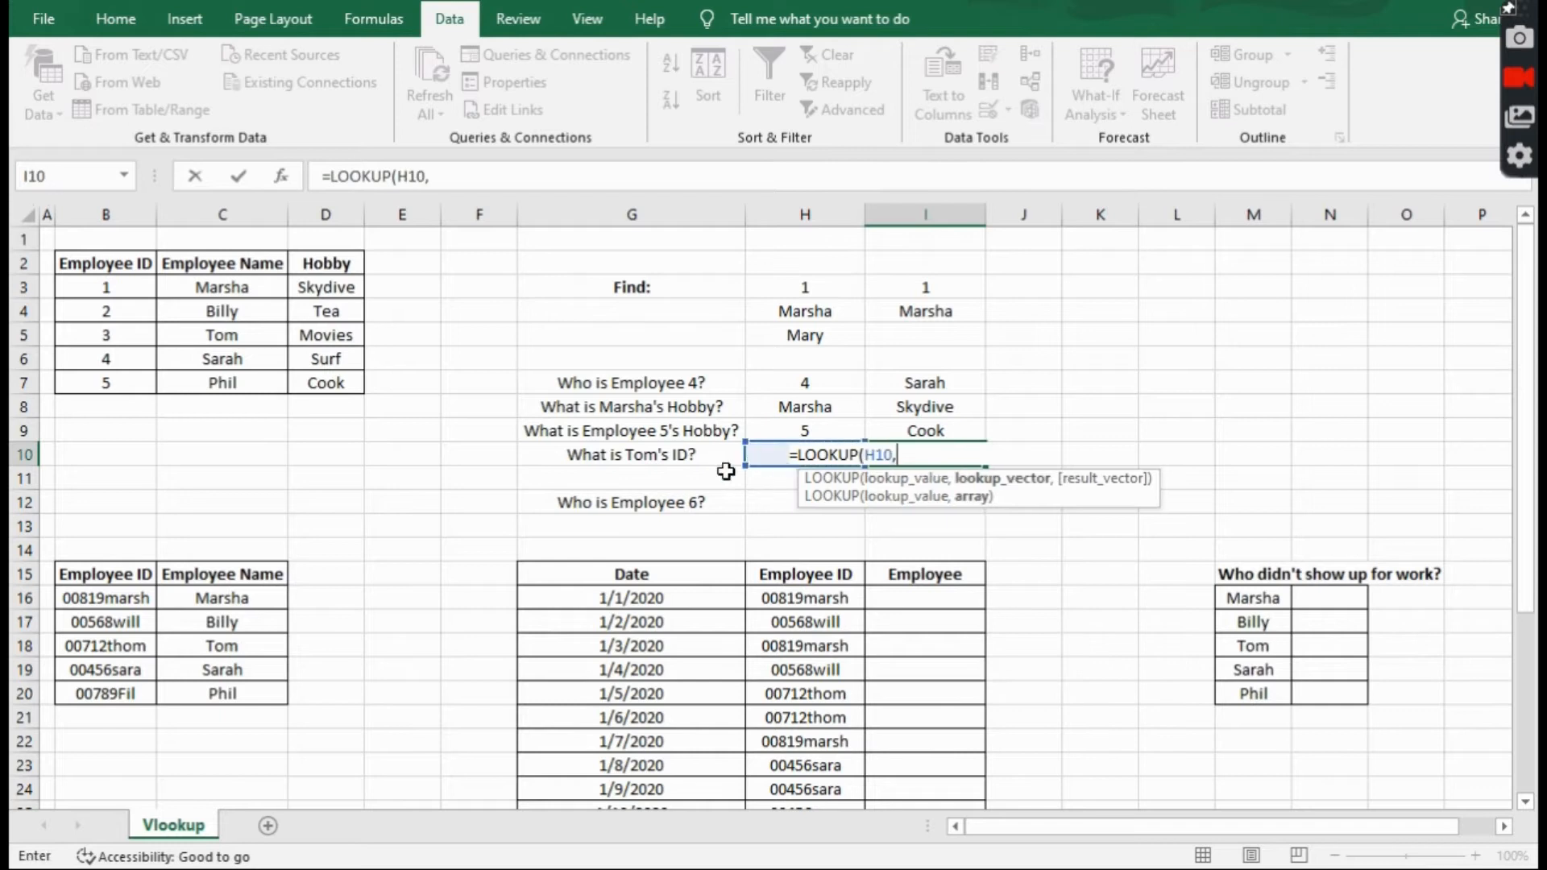
click(223, 284)
drag(223, 284, 228, 381)
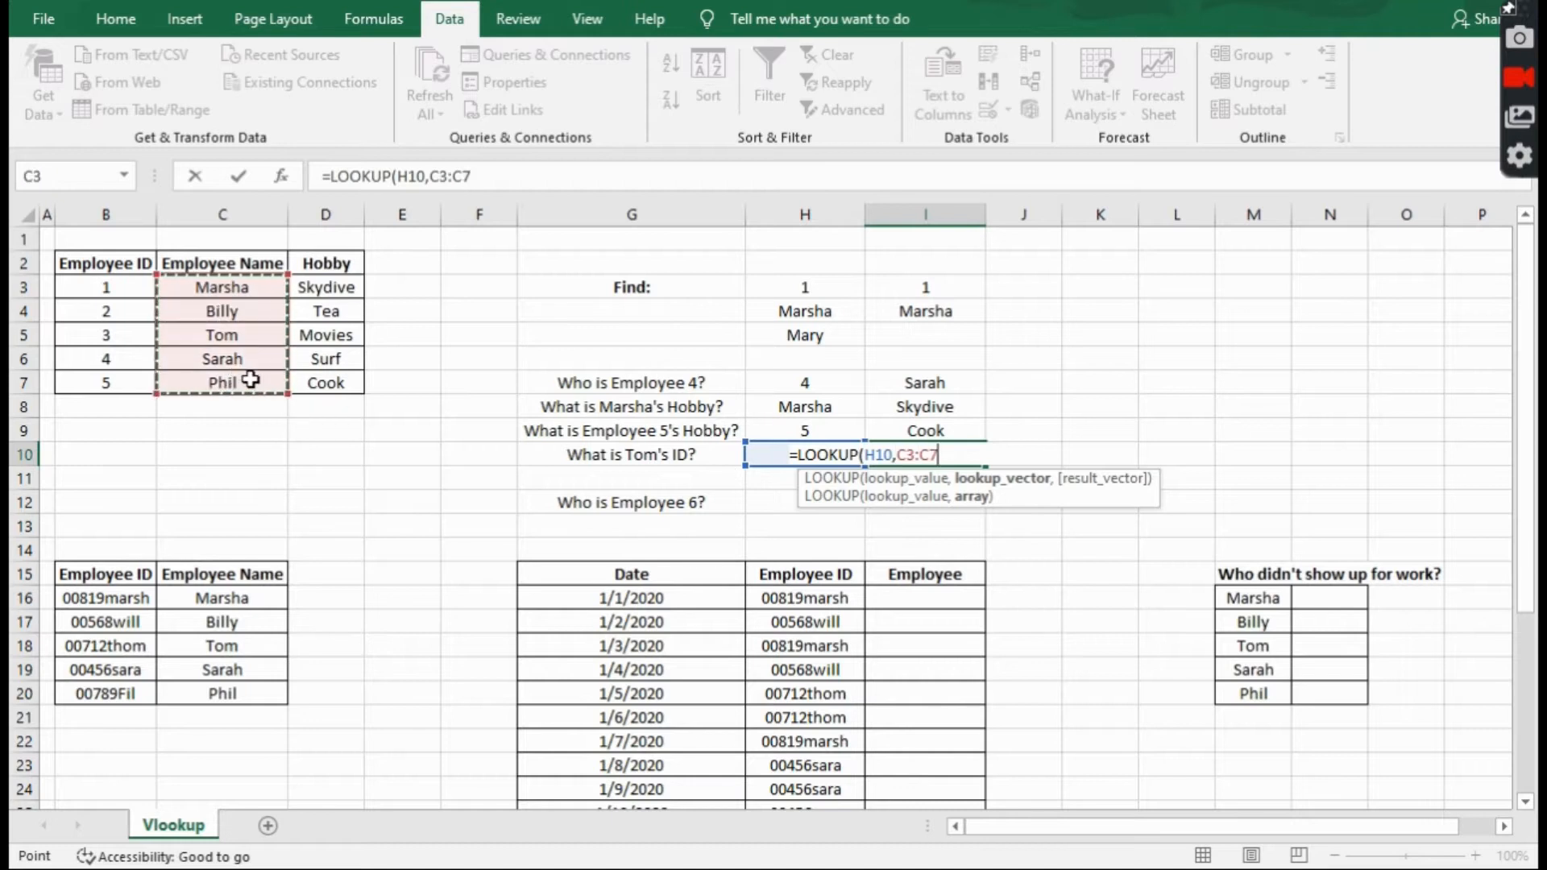
click(236, 380)
drag(236, 381, 128, 288)
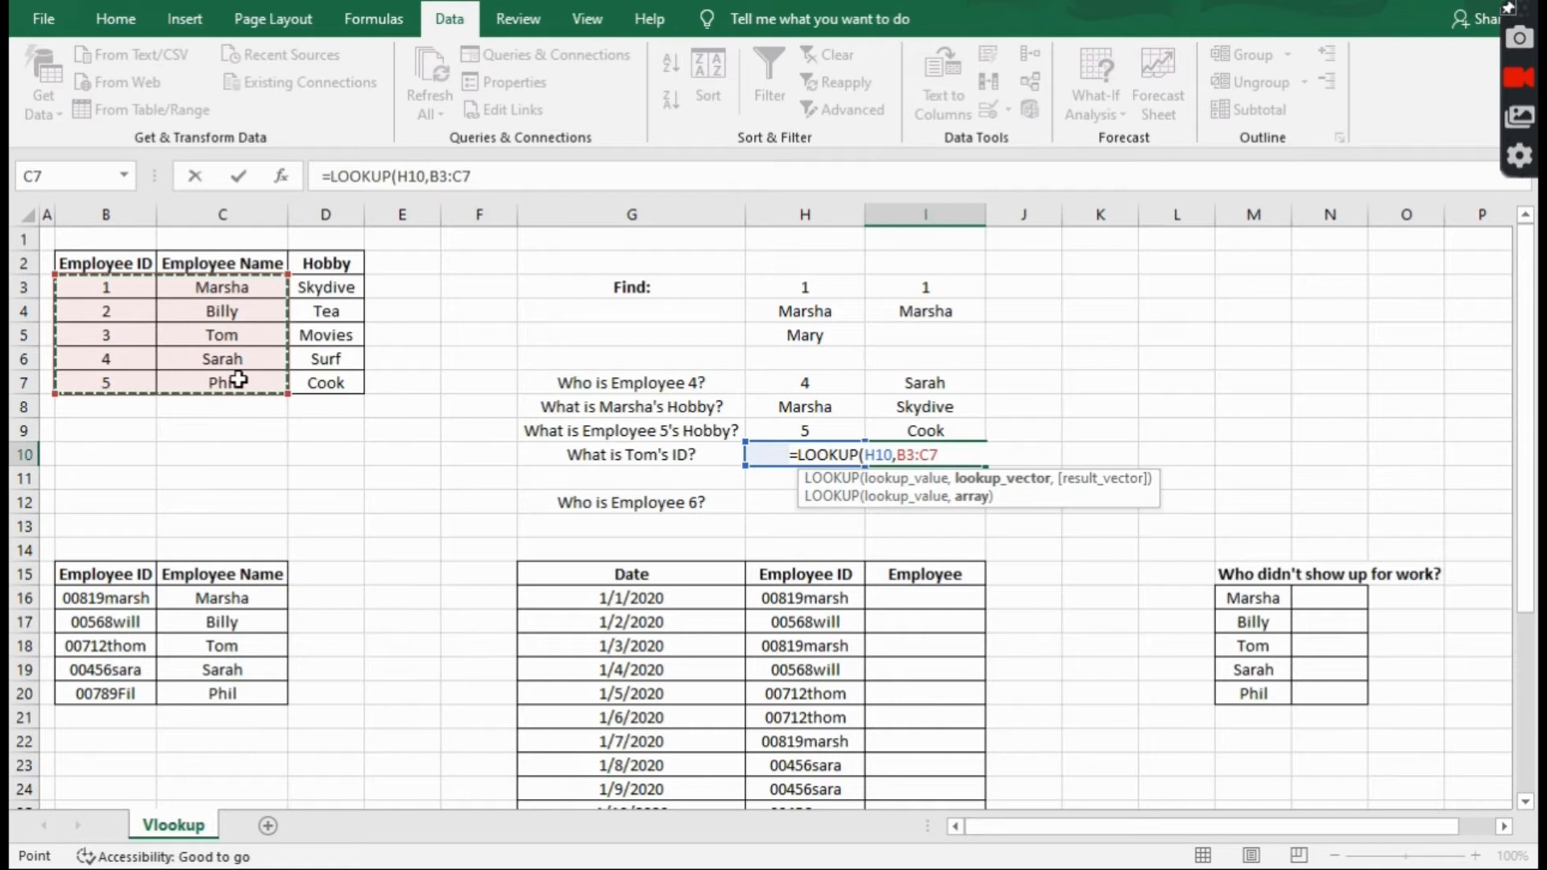
key(F4)
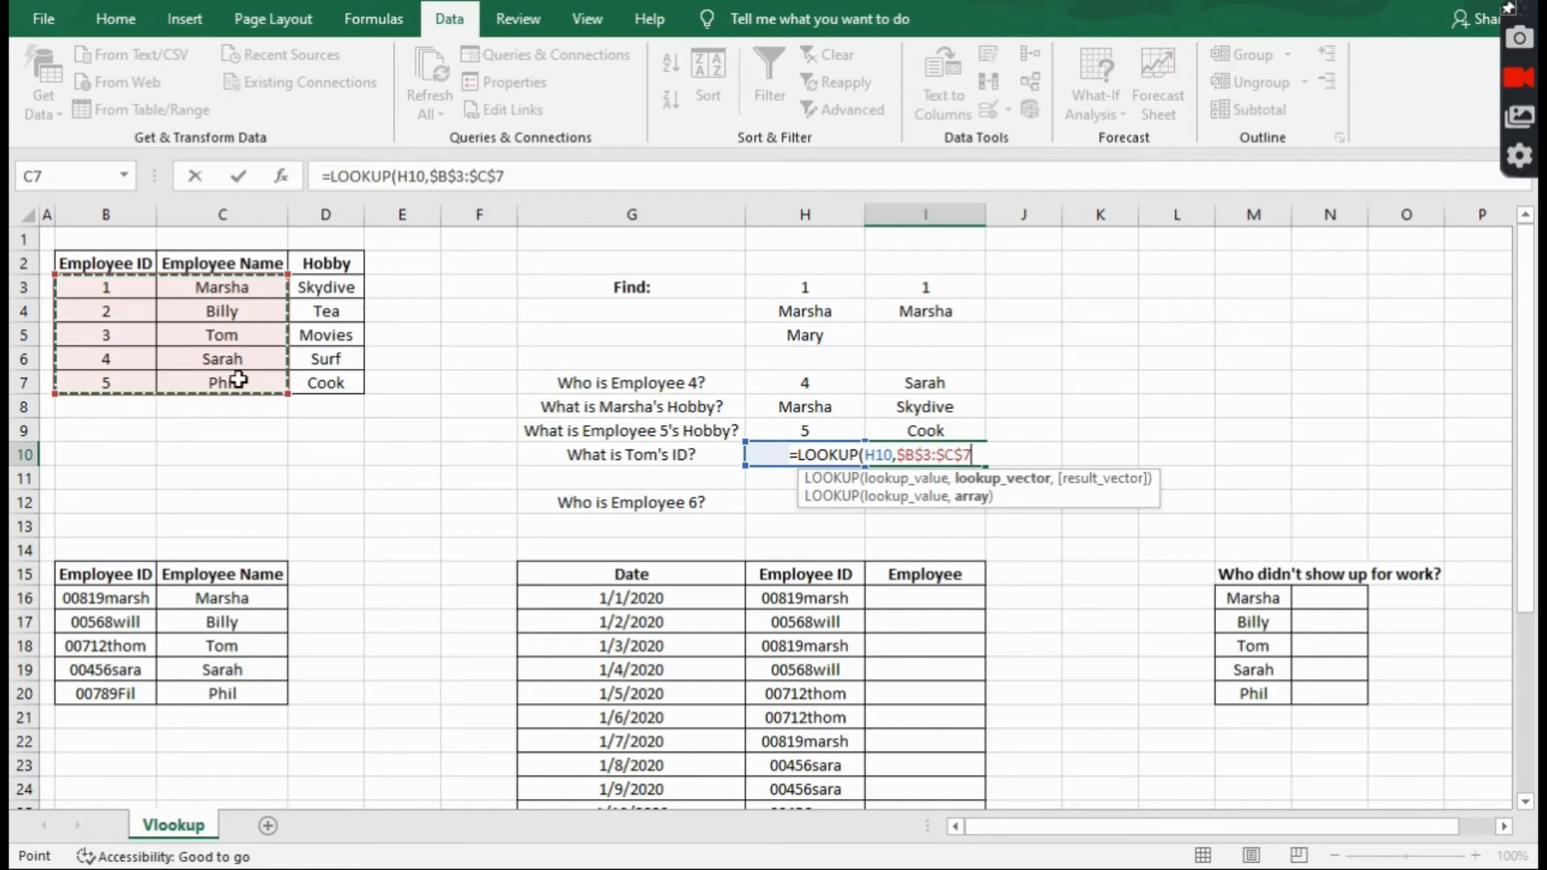
text())
key(Return)
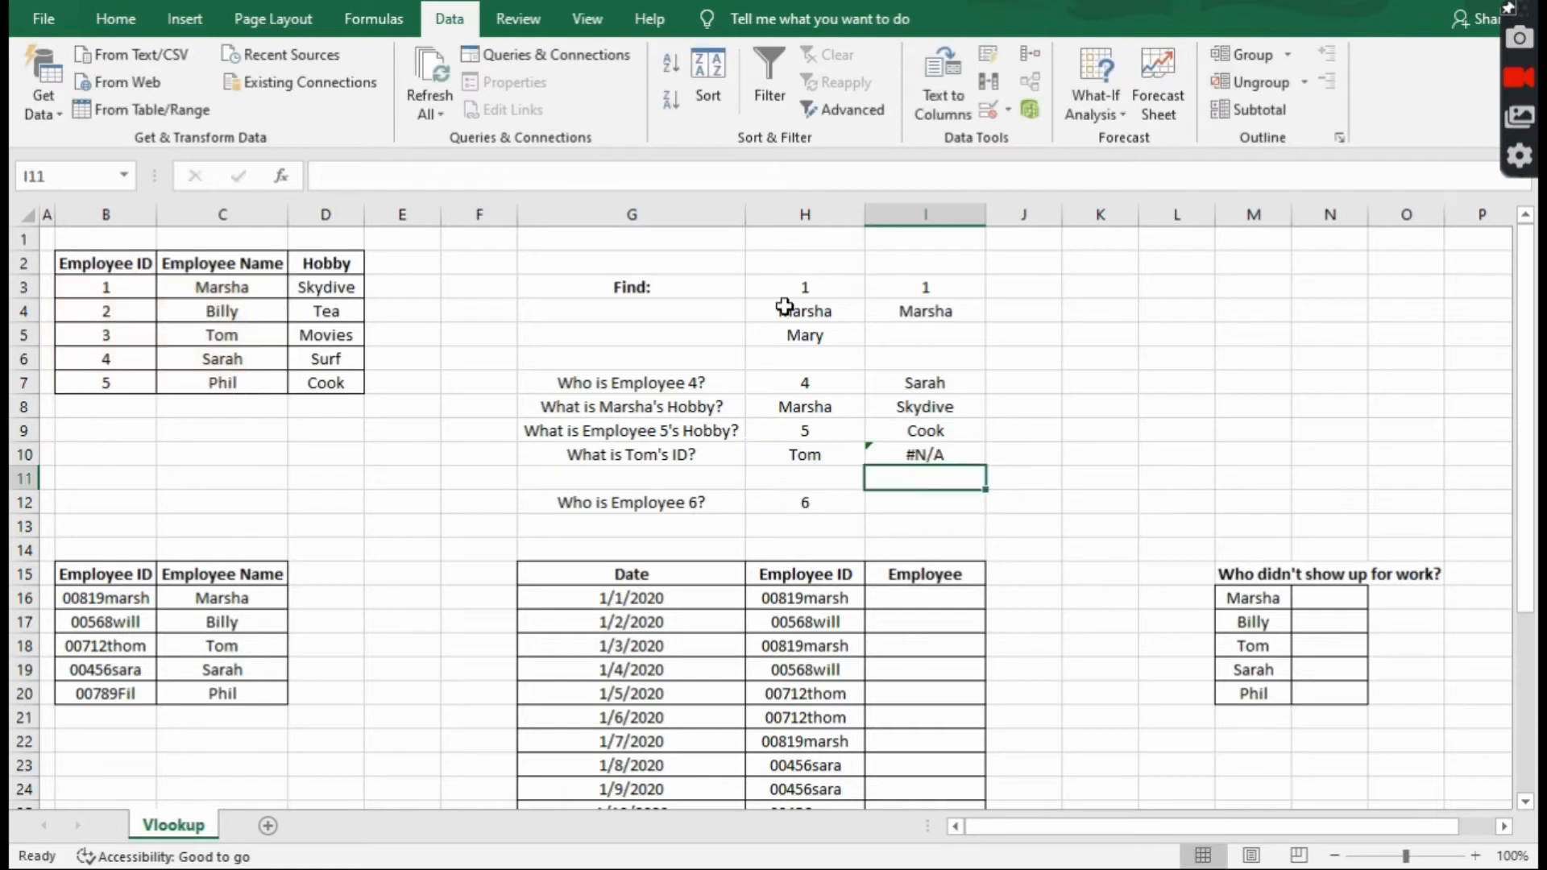
Replace the formula in cell I10 with the vector form =LOOKUP(H10,$C$3:$C$7,$B$3:$B$7).
click(954, 459)
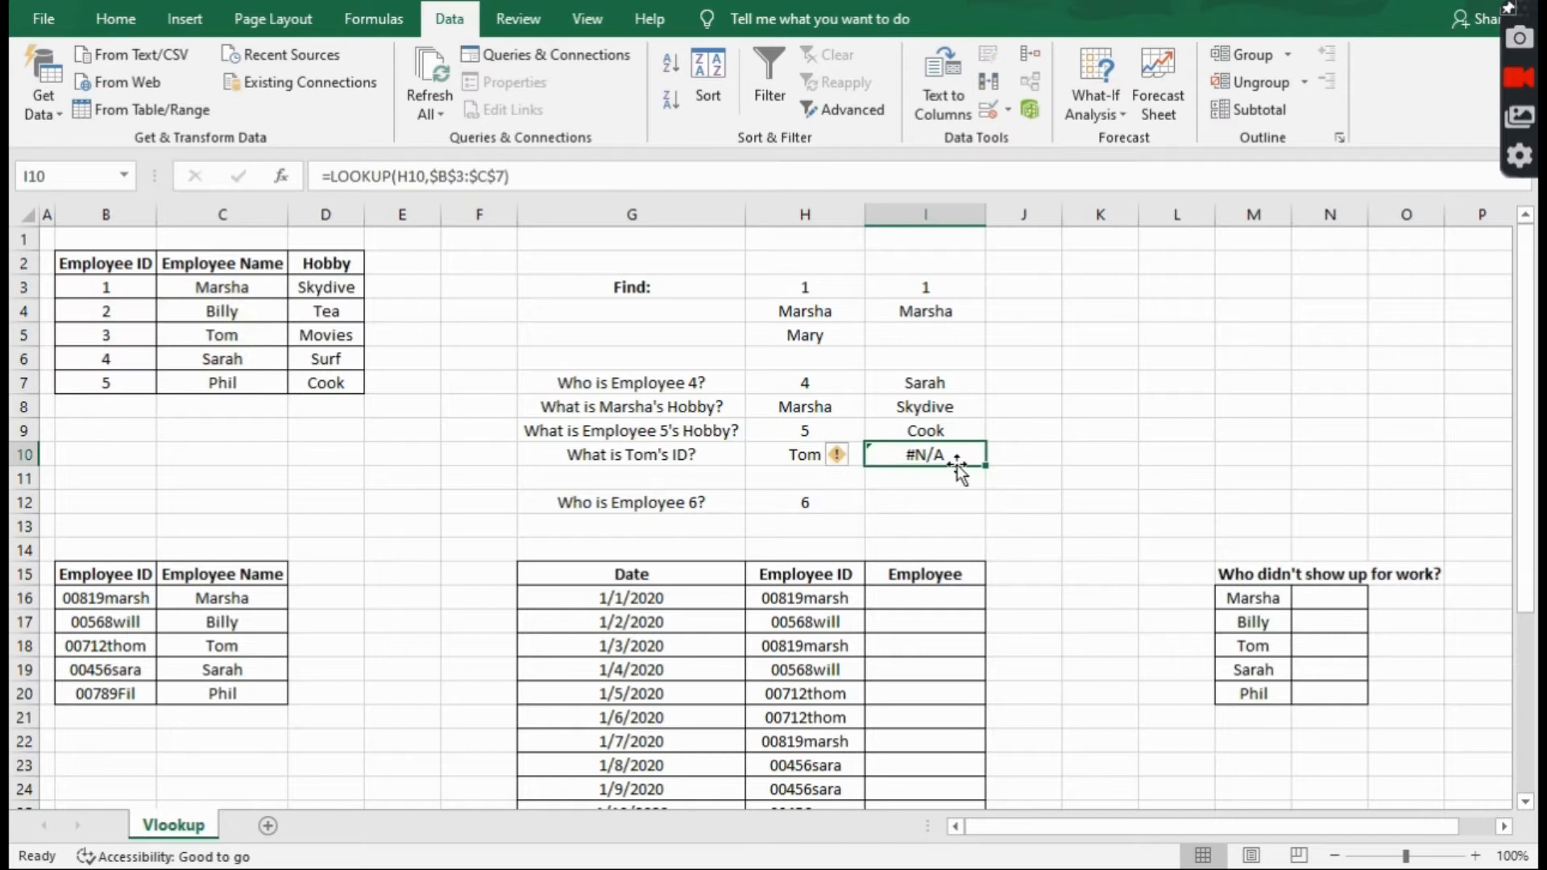
text(=loo)
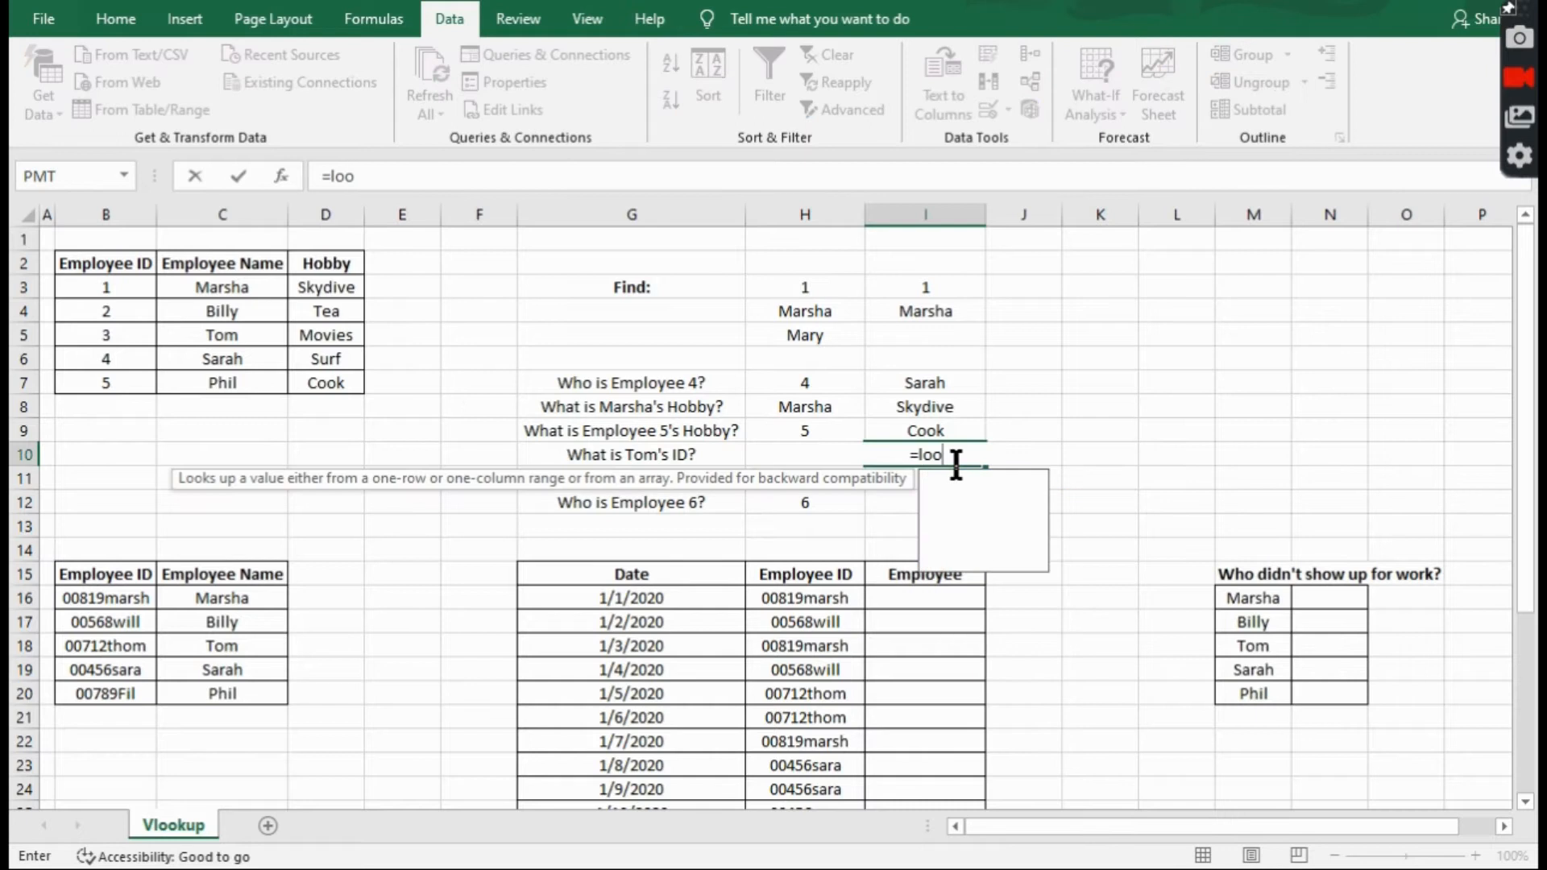
key(Tab)
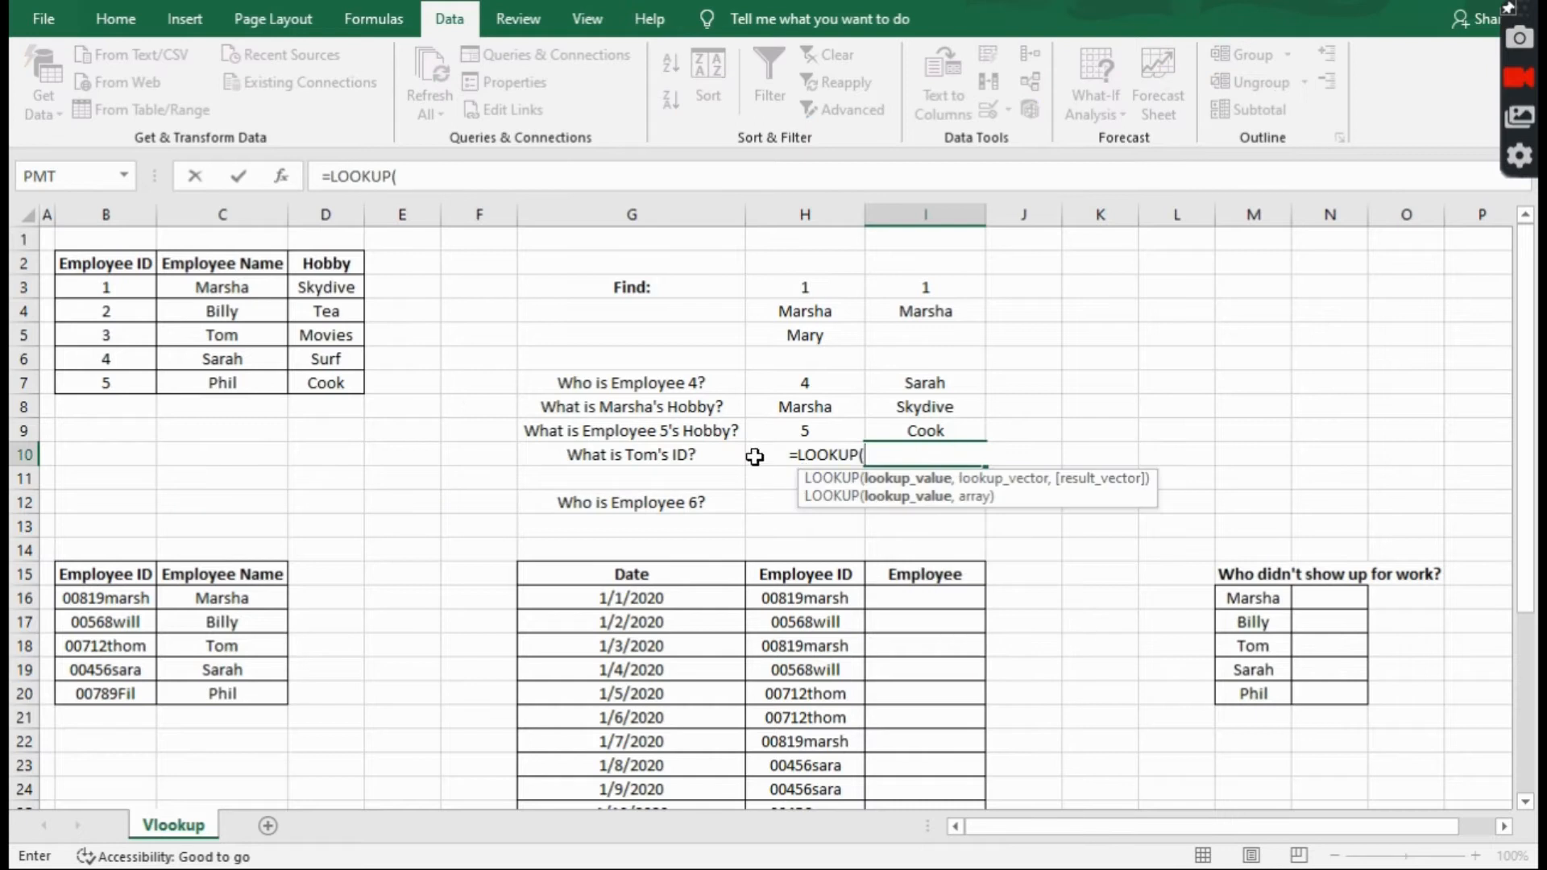
click(802, 455)
text(,)
drag(193, 386, 204, 286)
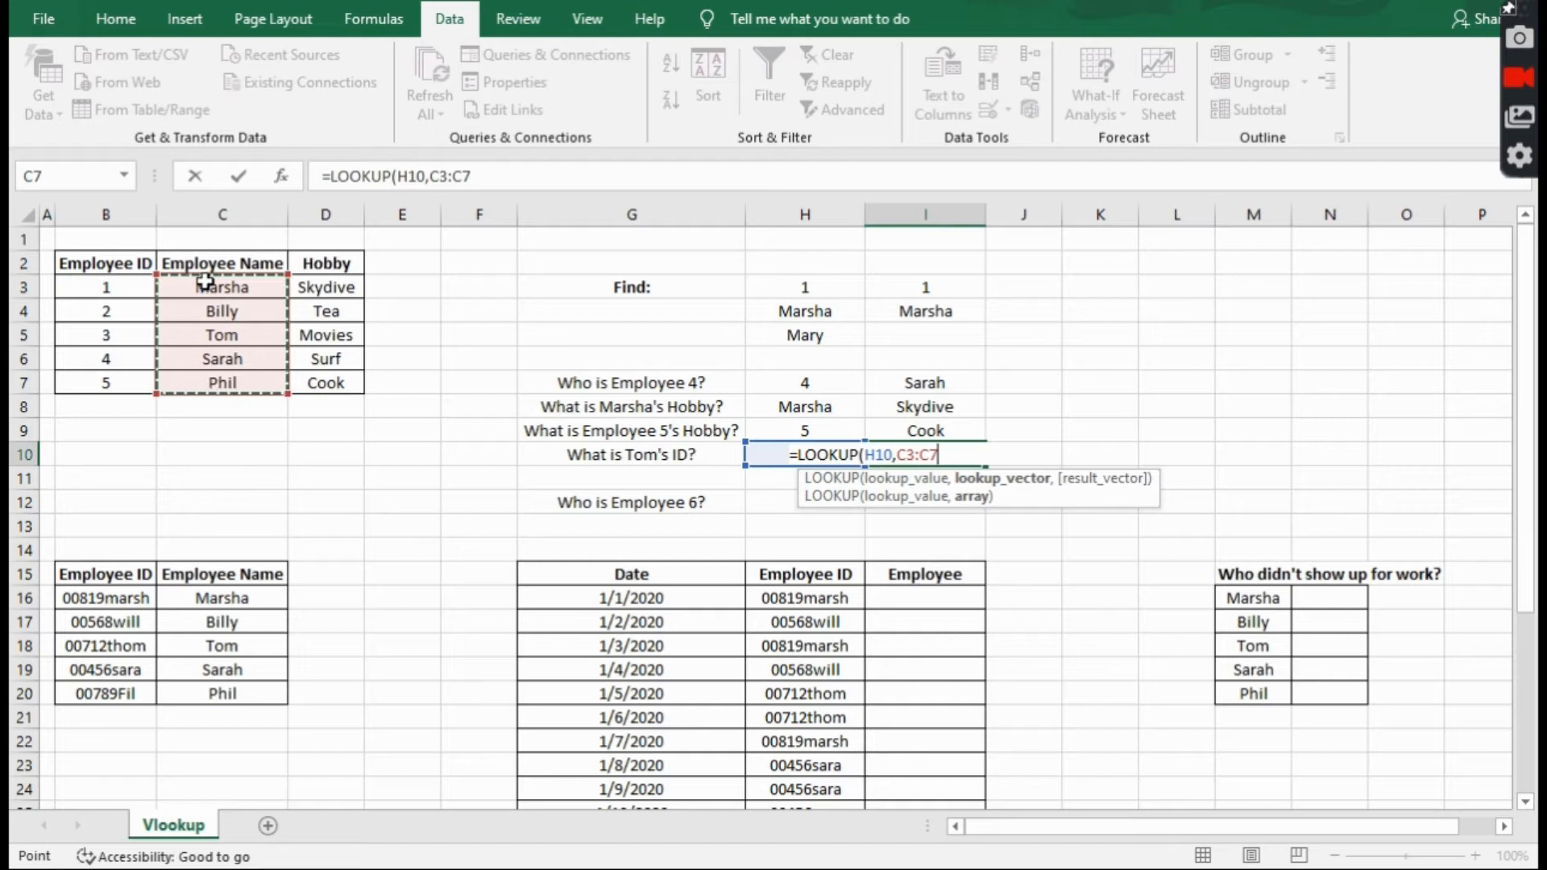
key(F4)
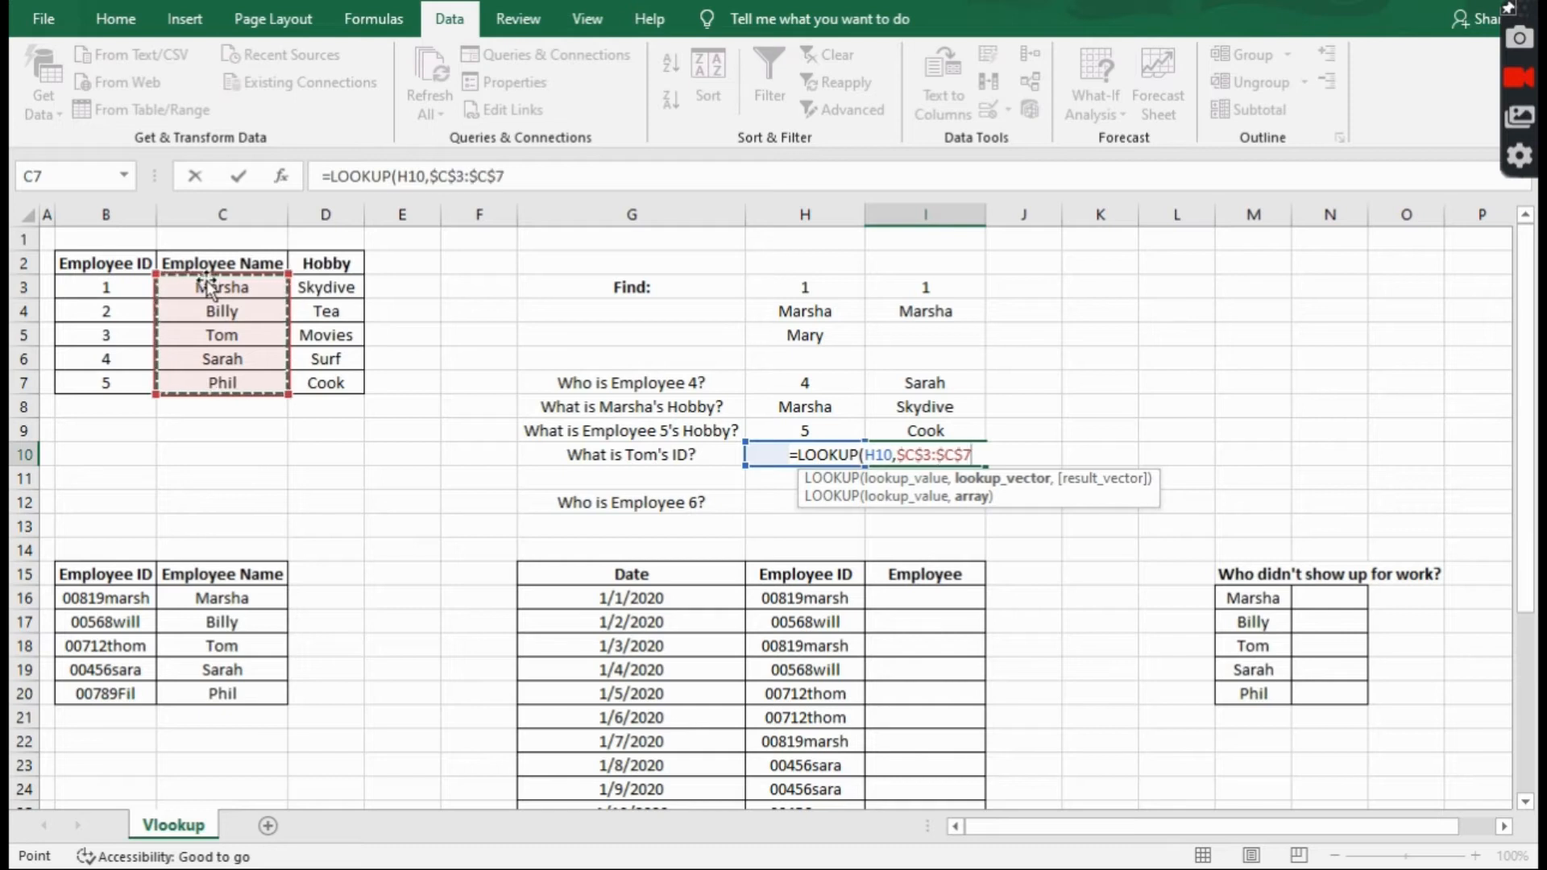
text(,)
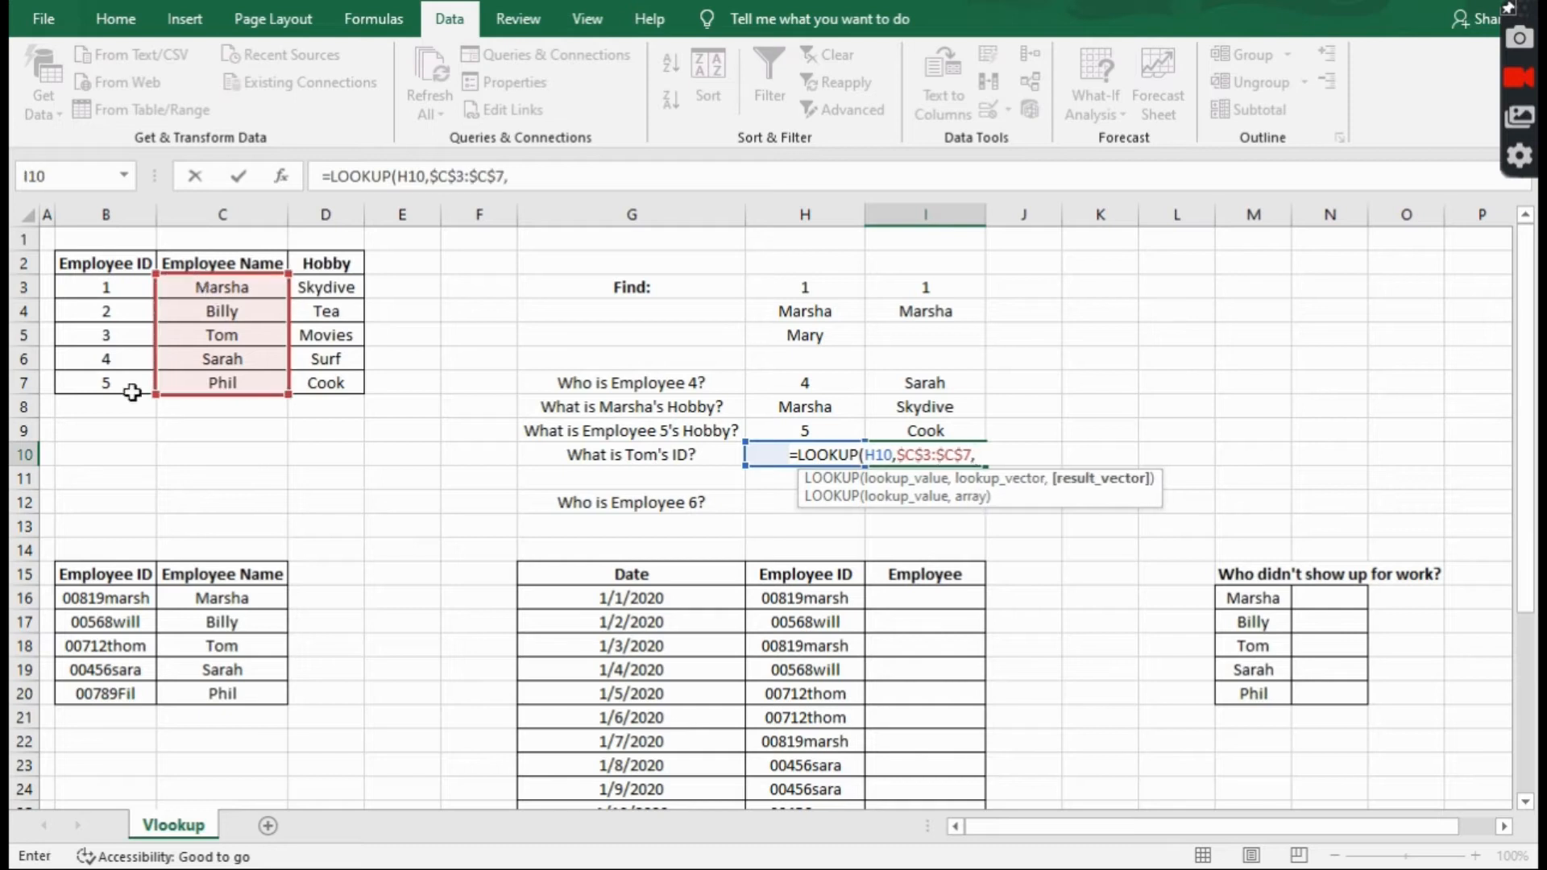
drag(125, 392, 115, 297)
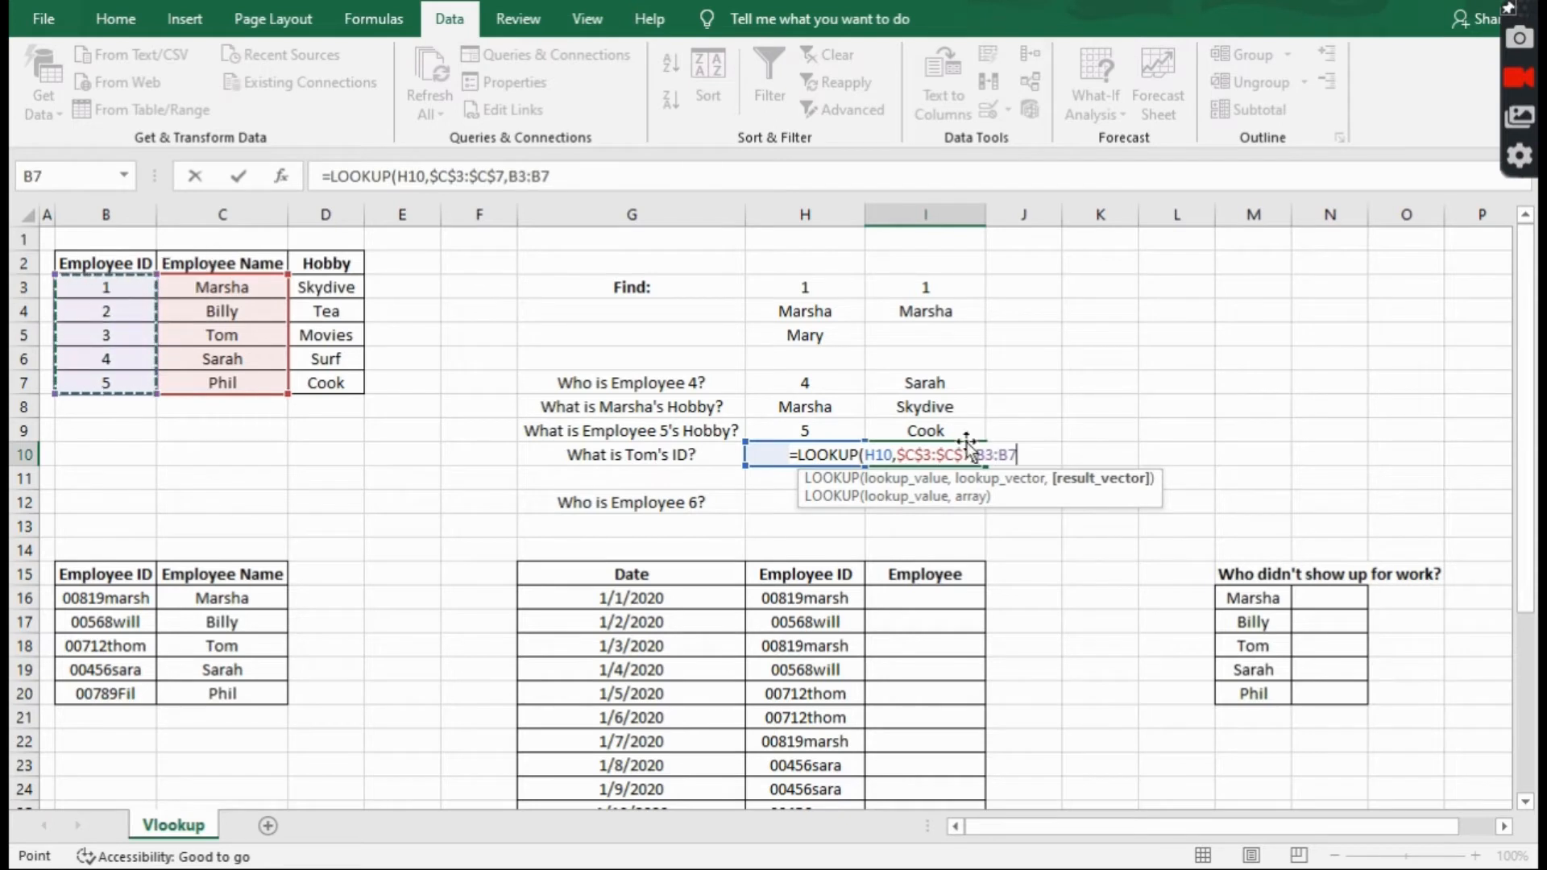
key(F4)
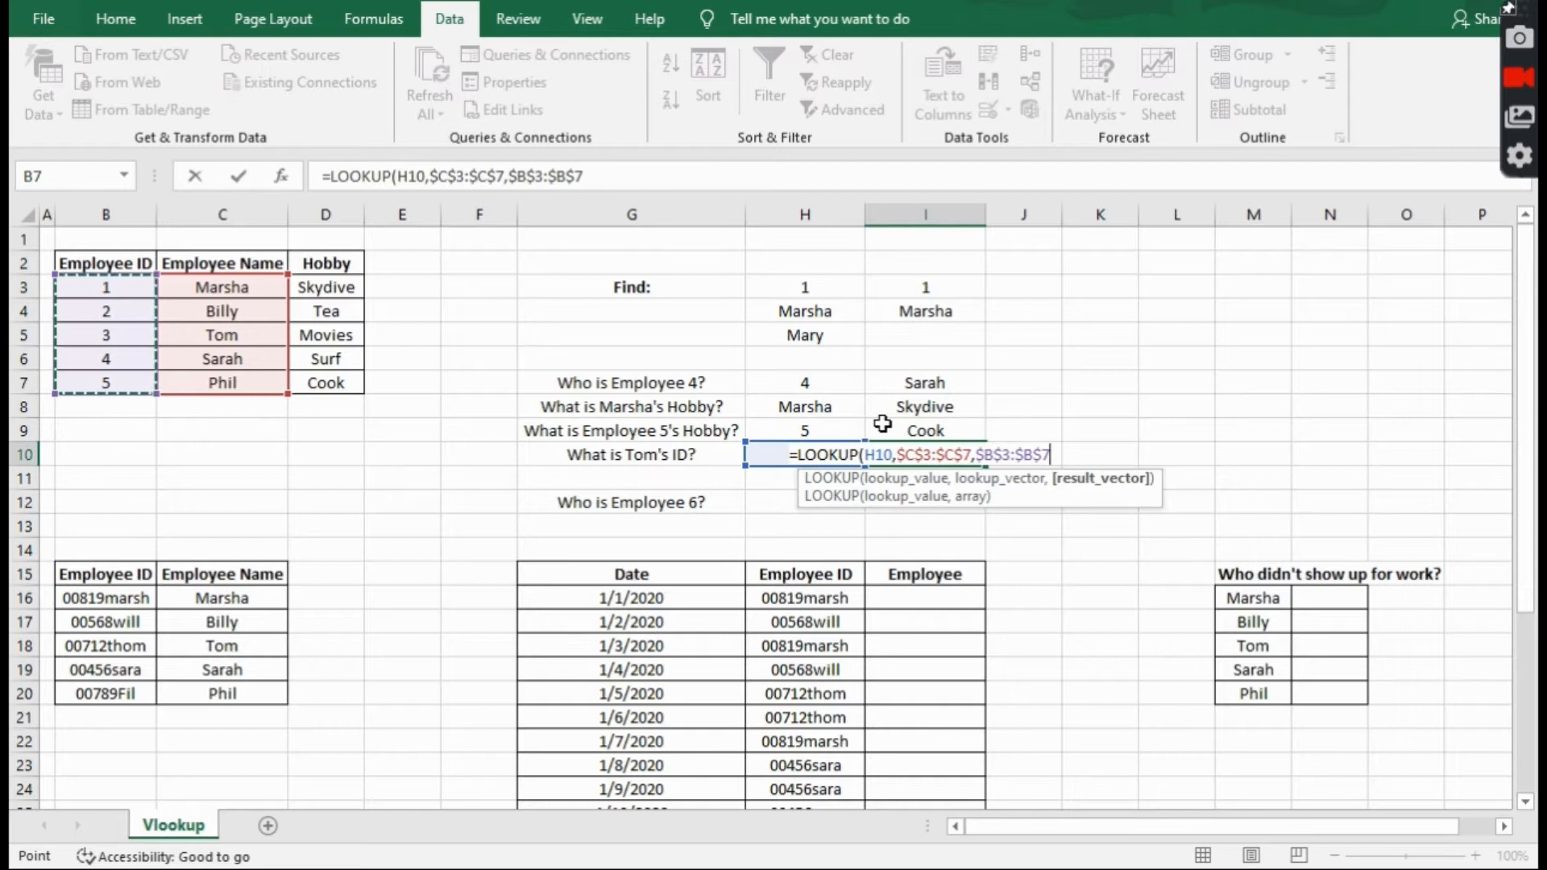
key(Return)
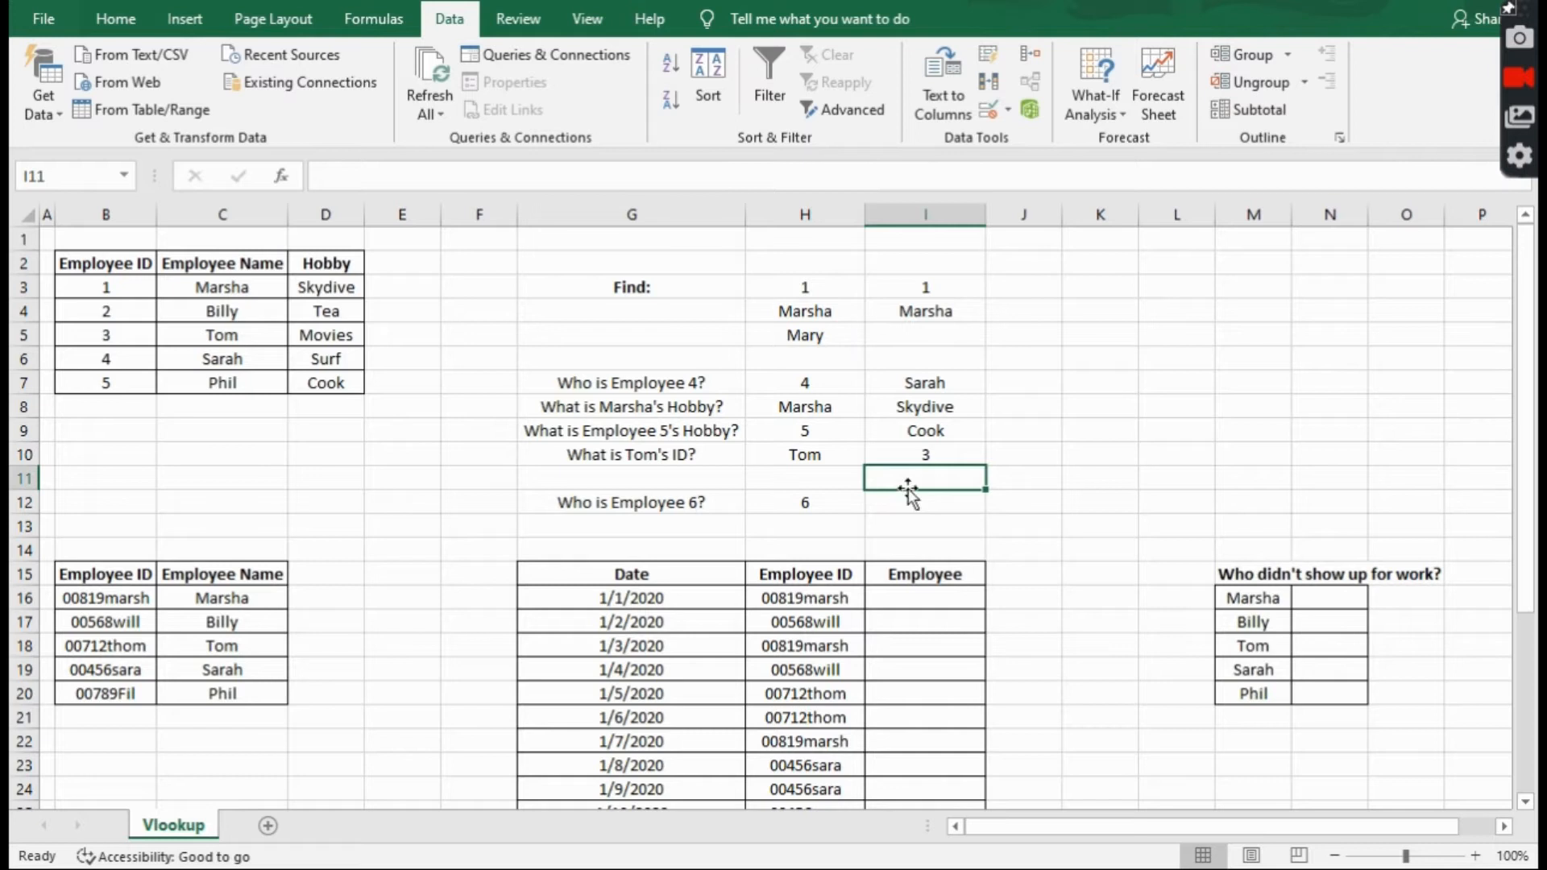
Replace the "Who is Employee 4?" formula in cell I7 with the approximate-match formula =VLOOKUP(H7,$C$3:$D$7,2,TRUE).
click(922, 449)
click(957, 429)
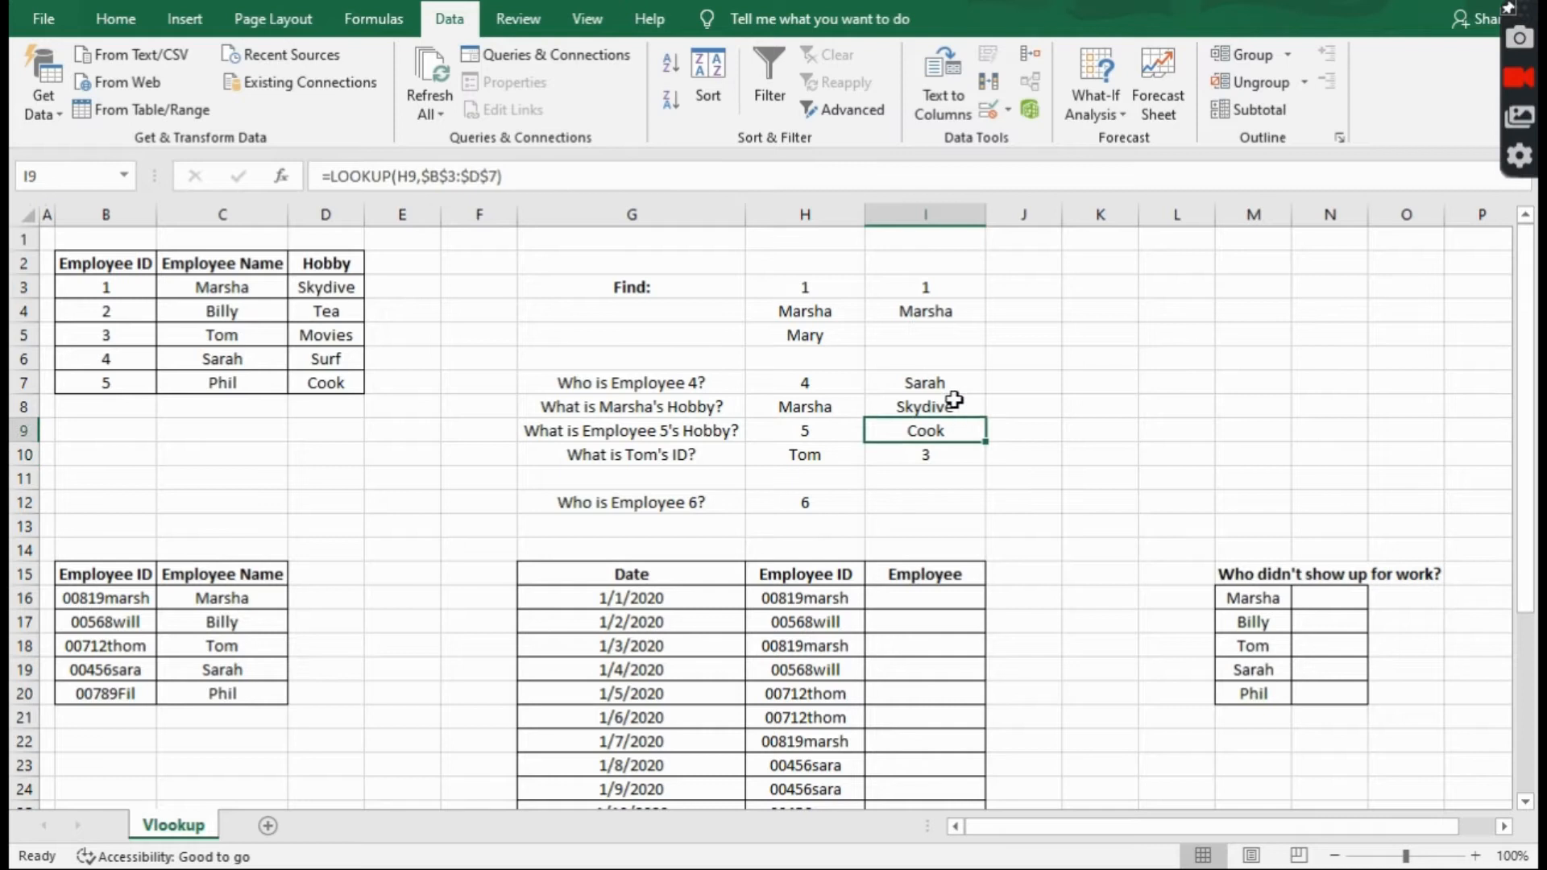
click(950, 403)
click(951, 385)
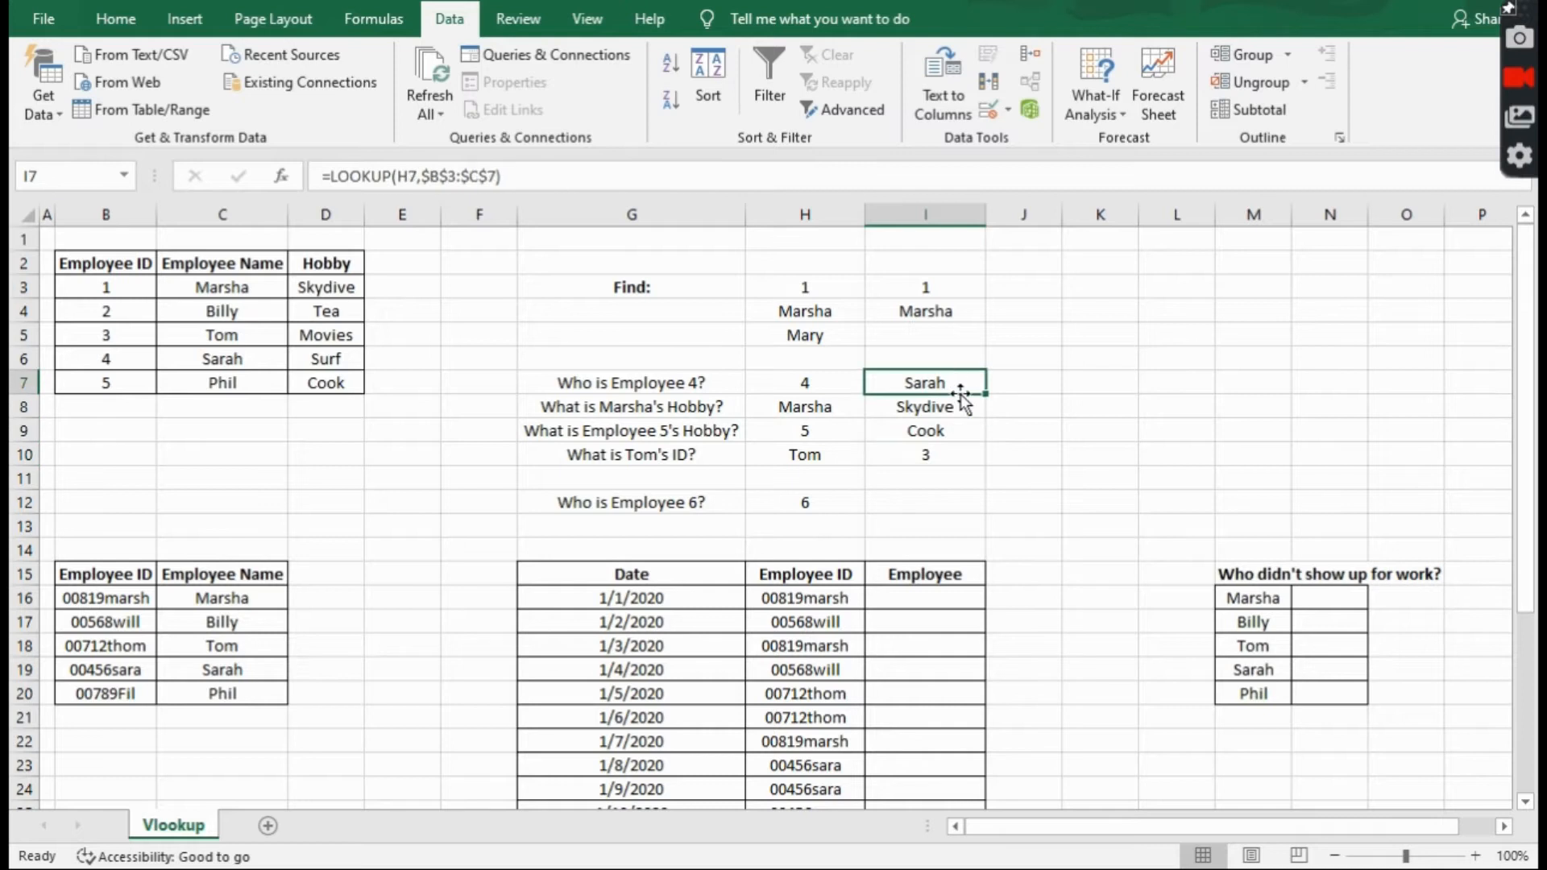
text(=vlo)
key(Tab)
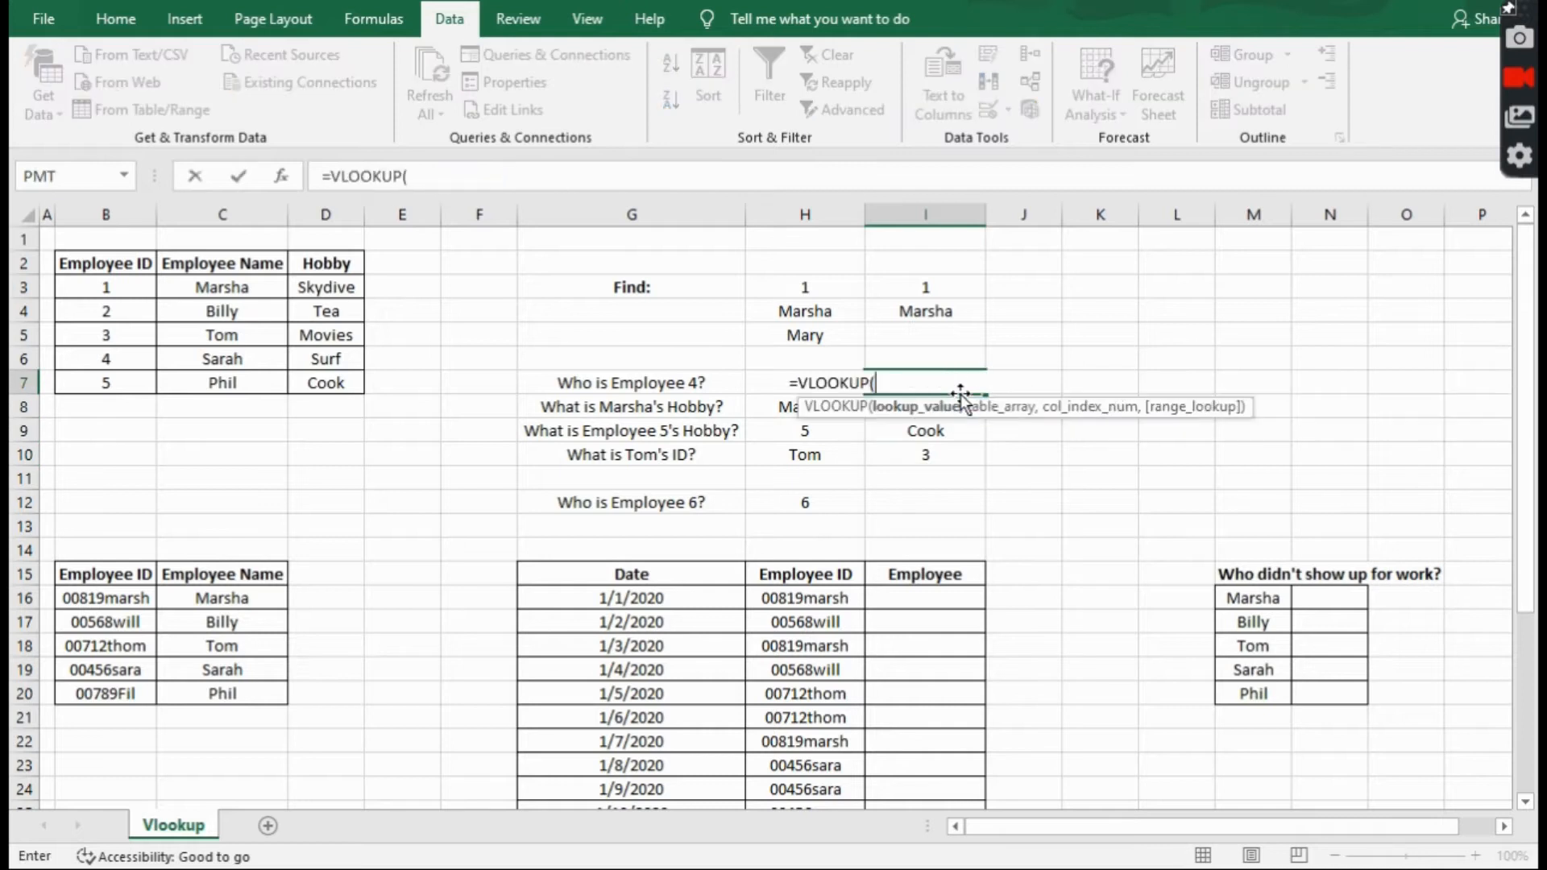
click(758, 380)
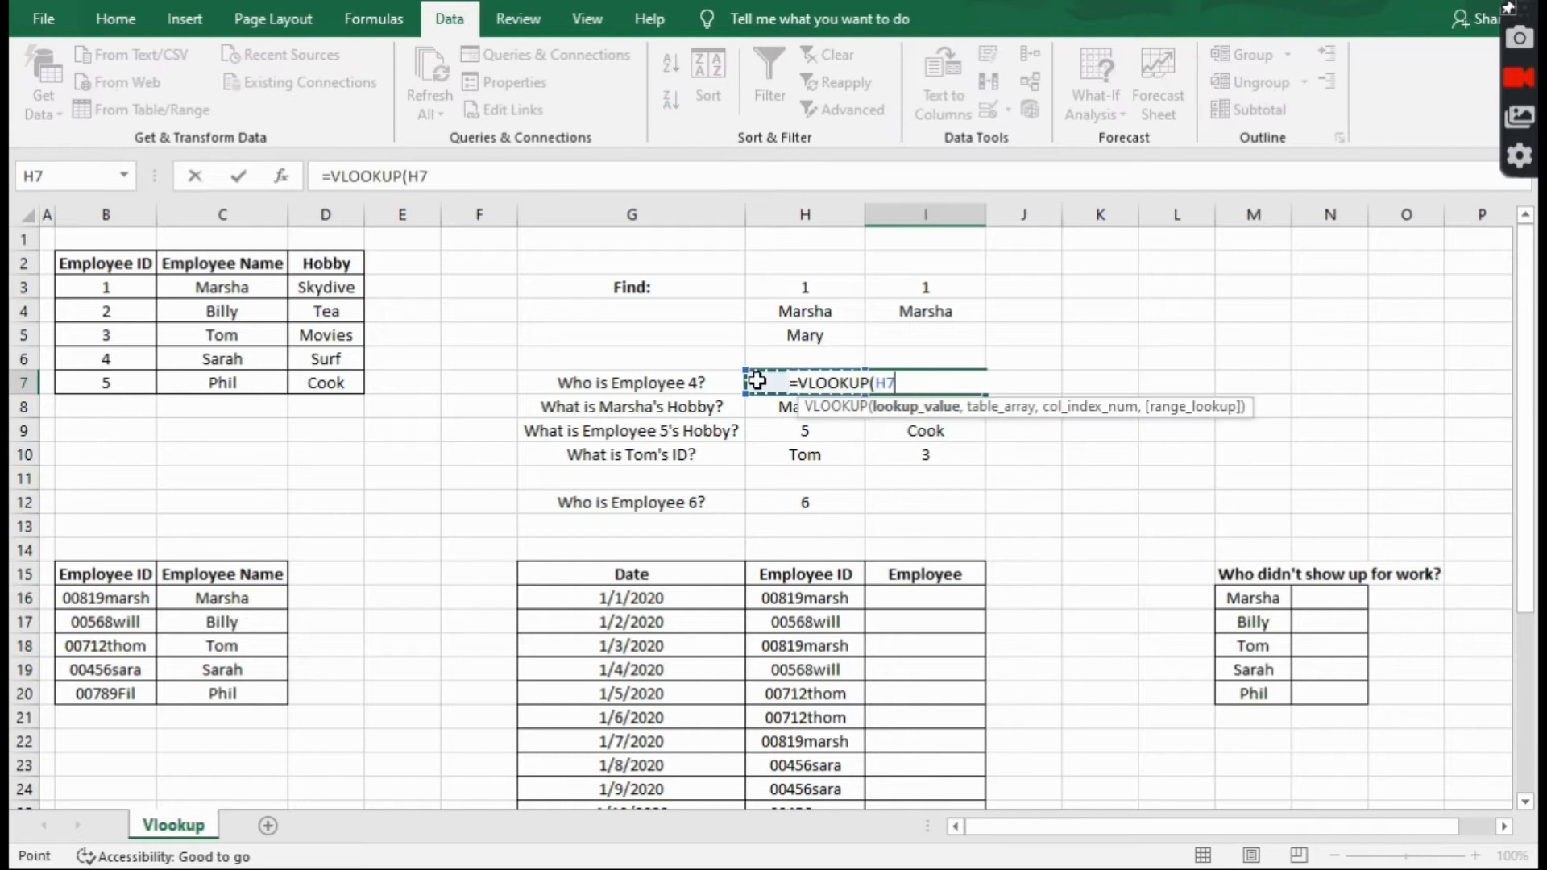
text(,)
drag(217, 290, 321, 392)
key(F4)
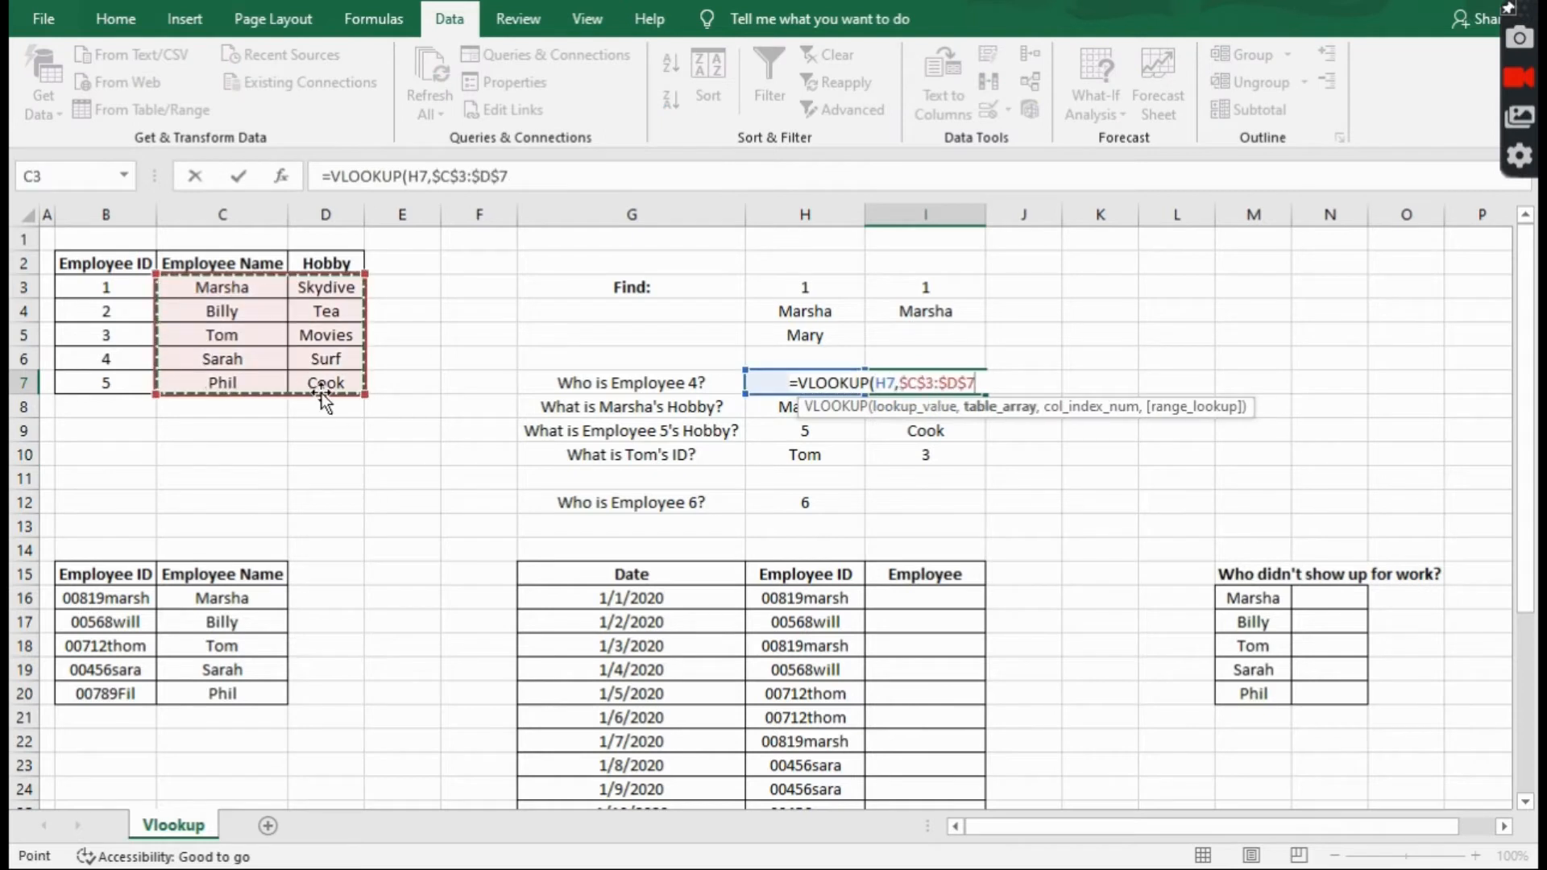
text(,2,)
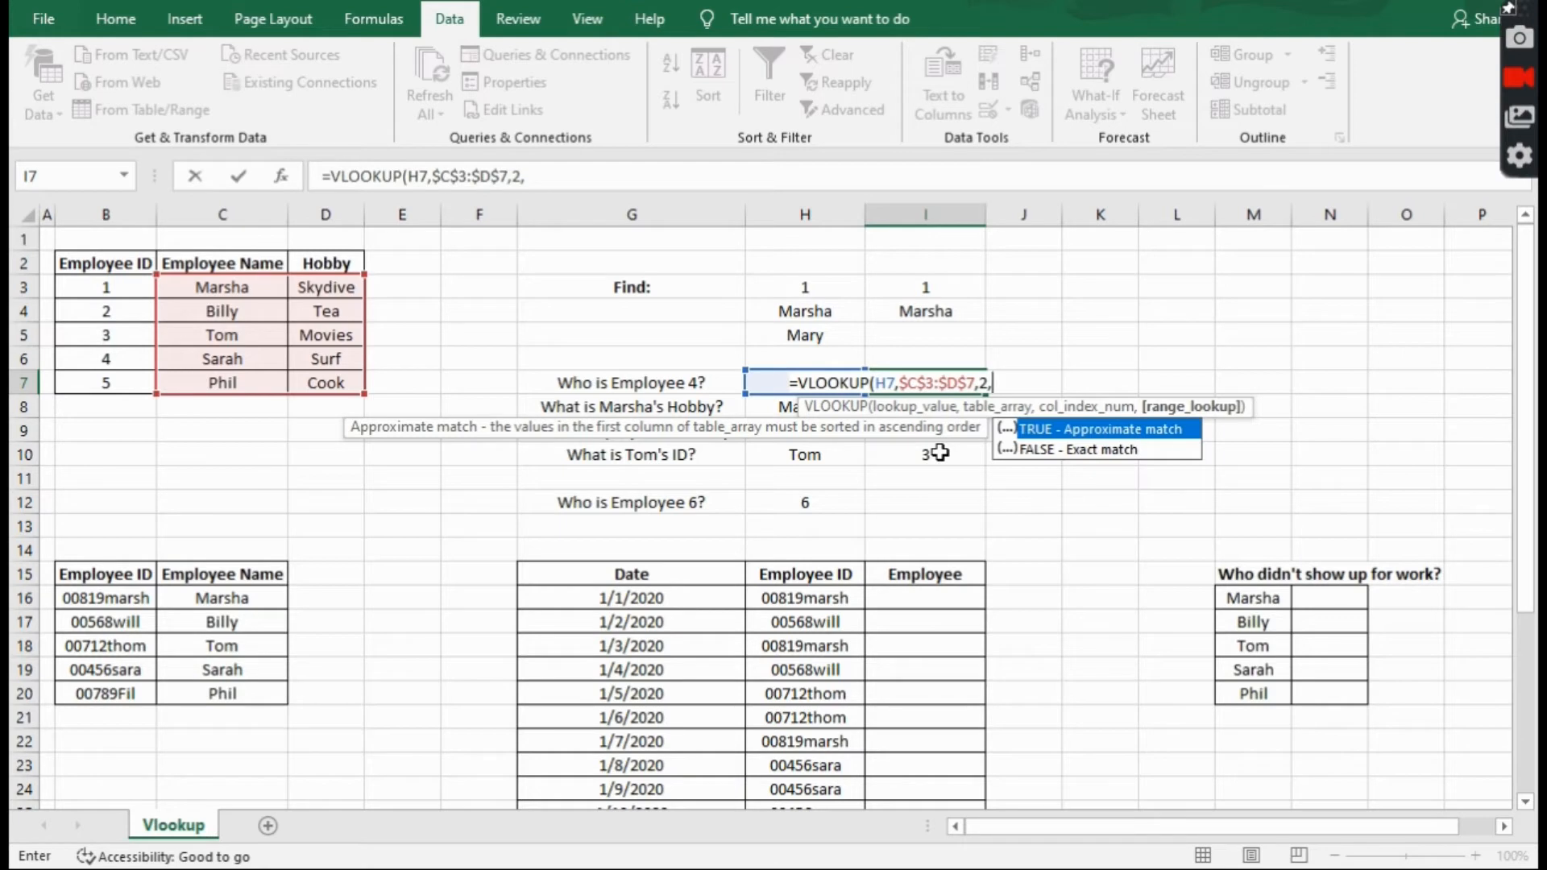
text(true))
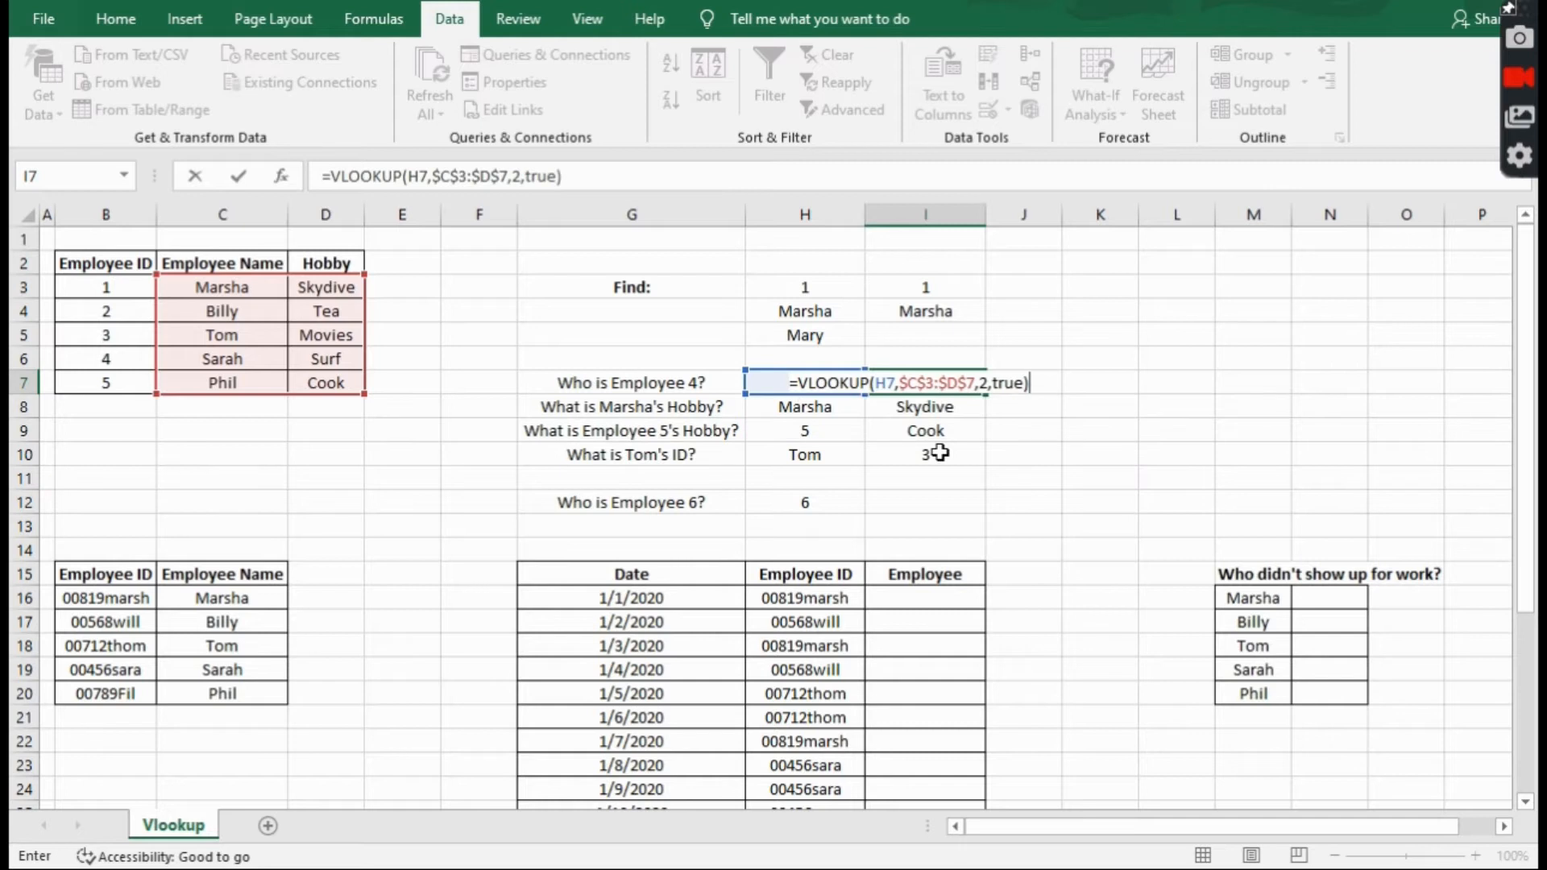
key(Return)
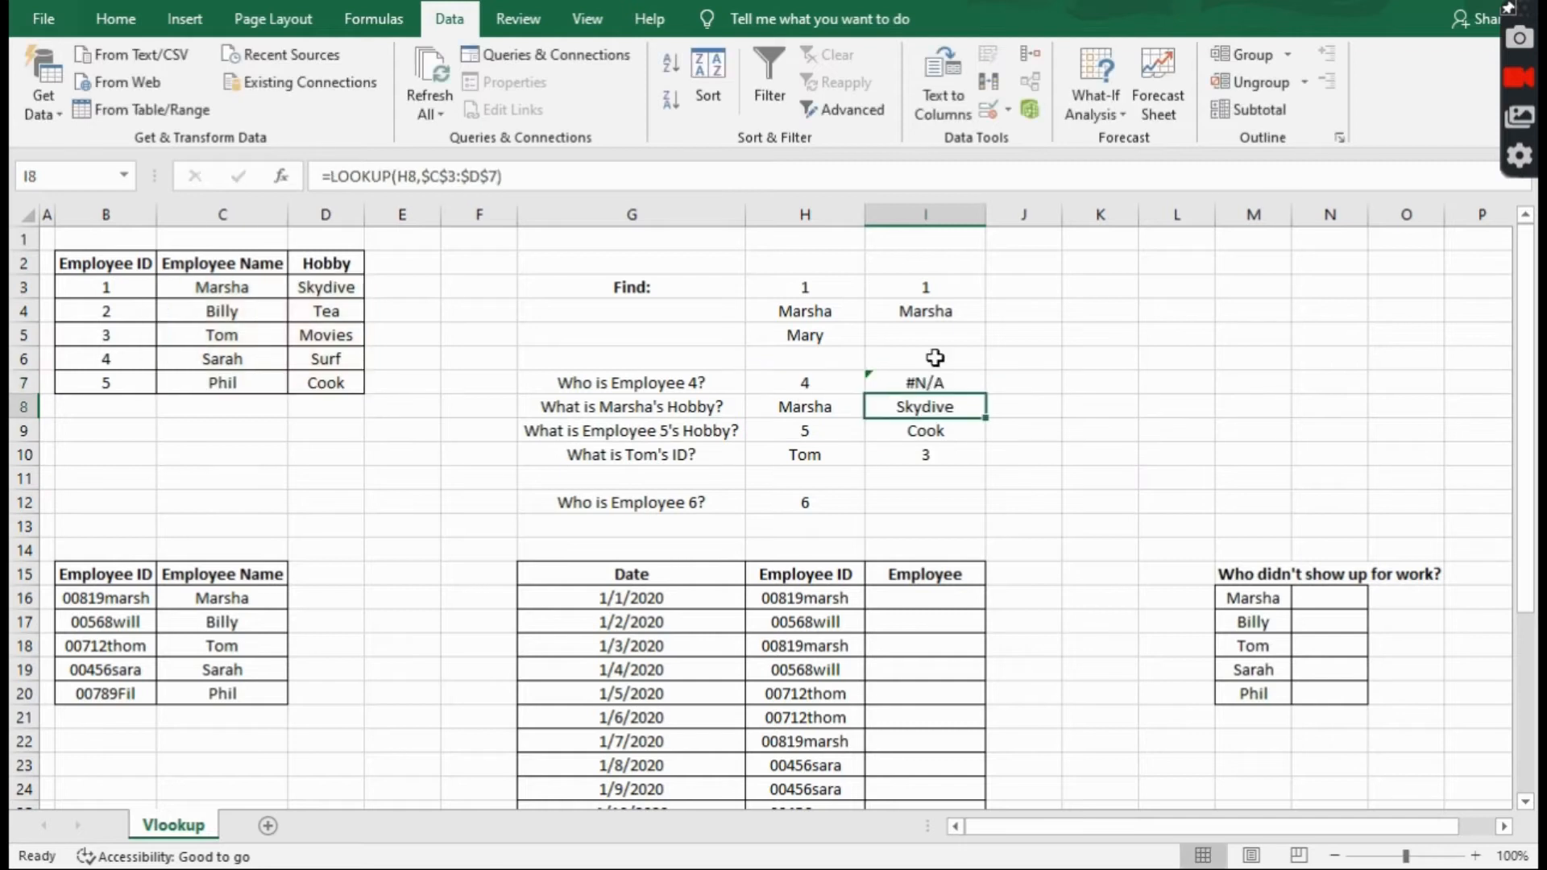
Extend the table range of the VLOOKUP in cell I7 to $B$3:$D$7 so it includes the Employee ID column.
click(926, 384)
click(687, 171)
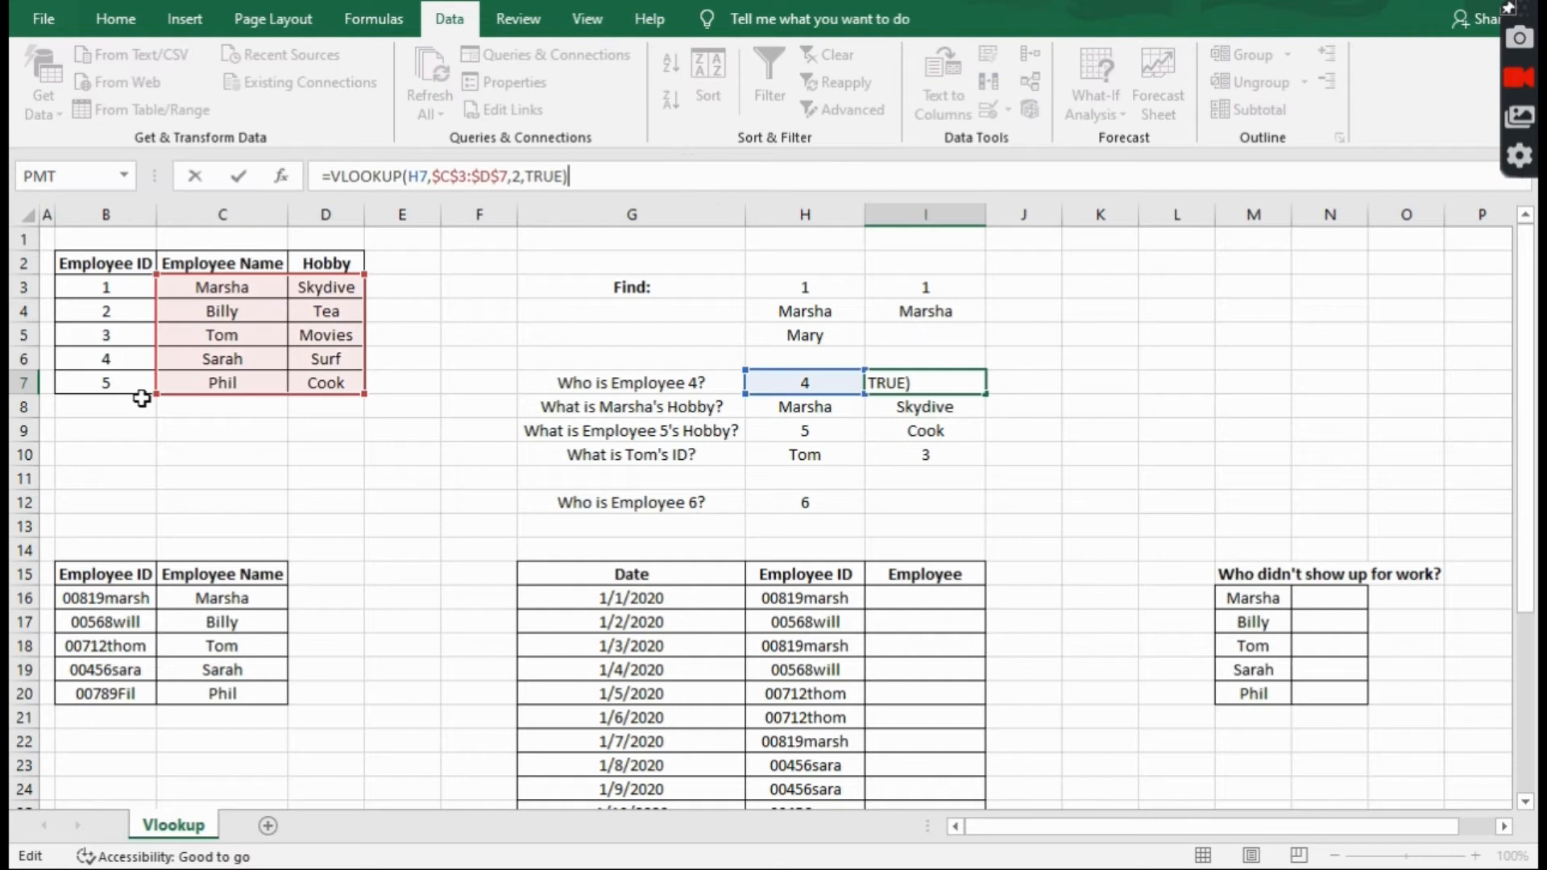
drag(154, 393, 72, 389)
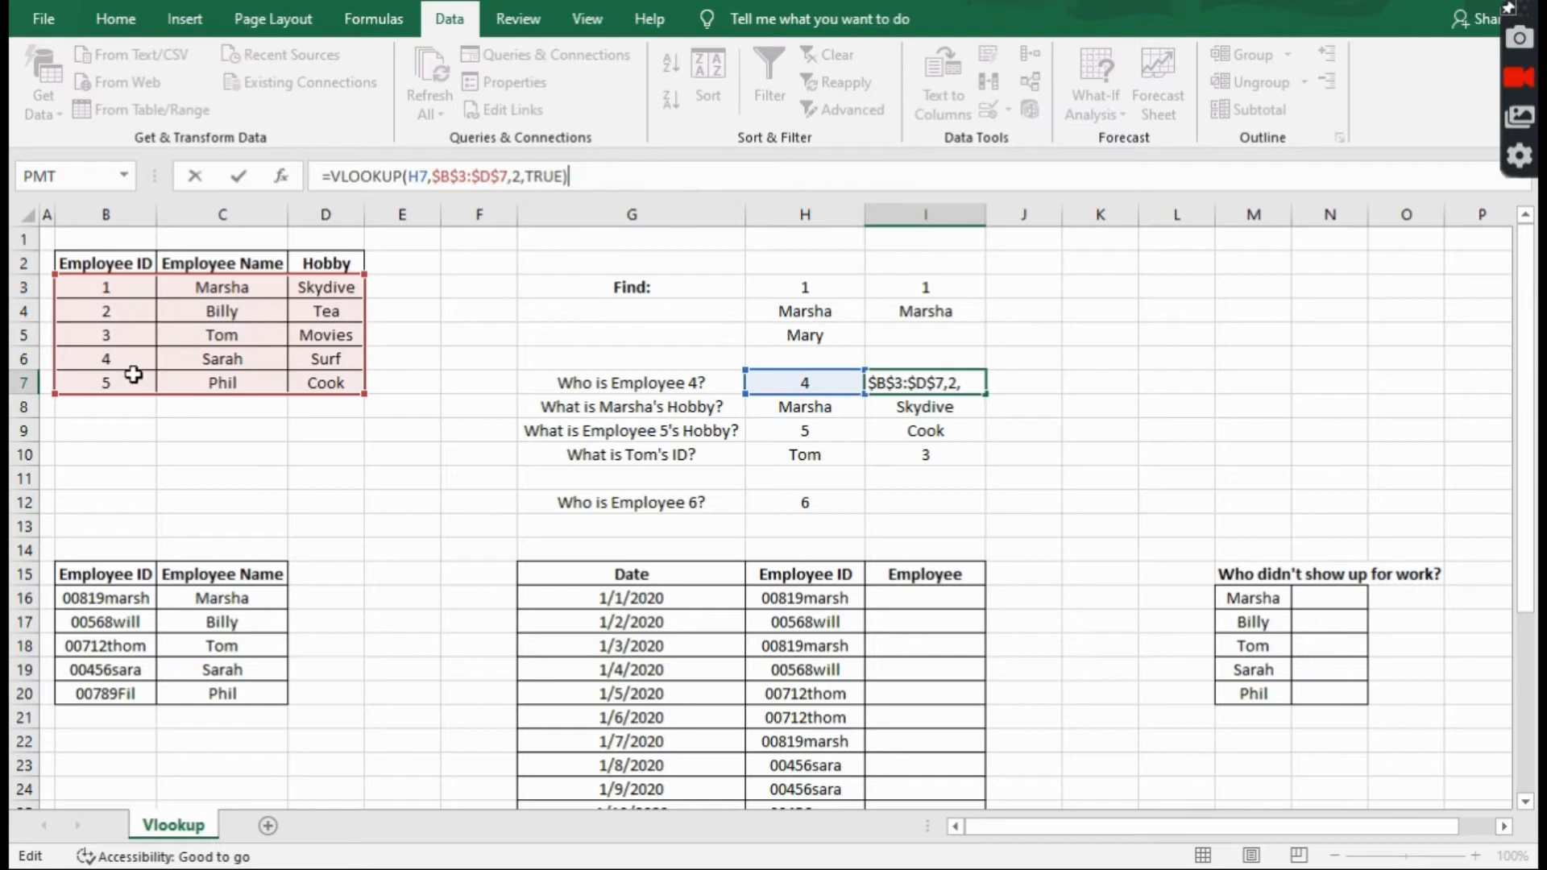
key(Return)
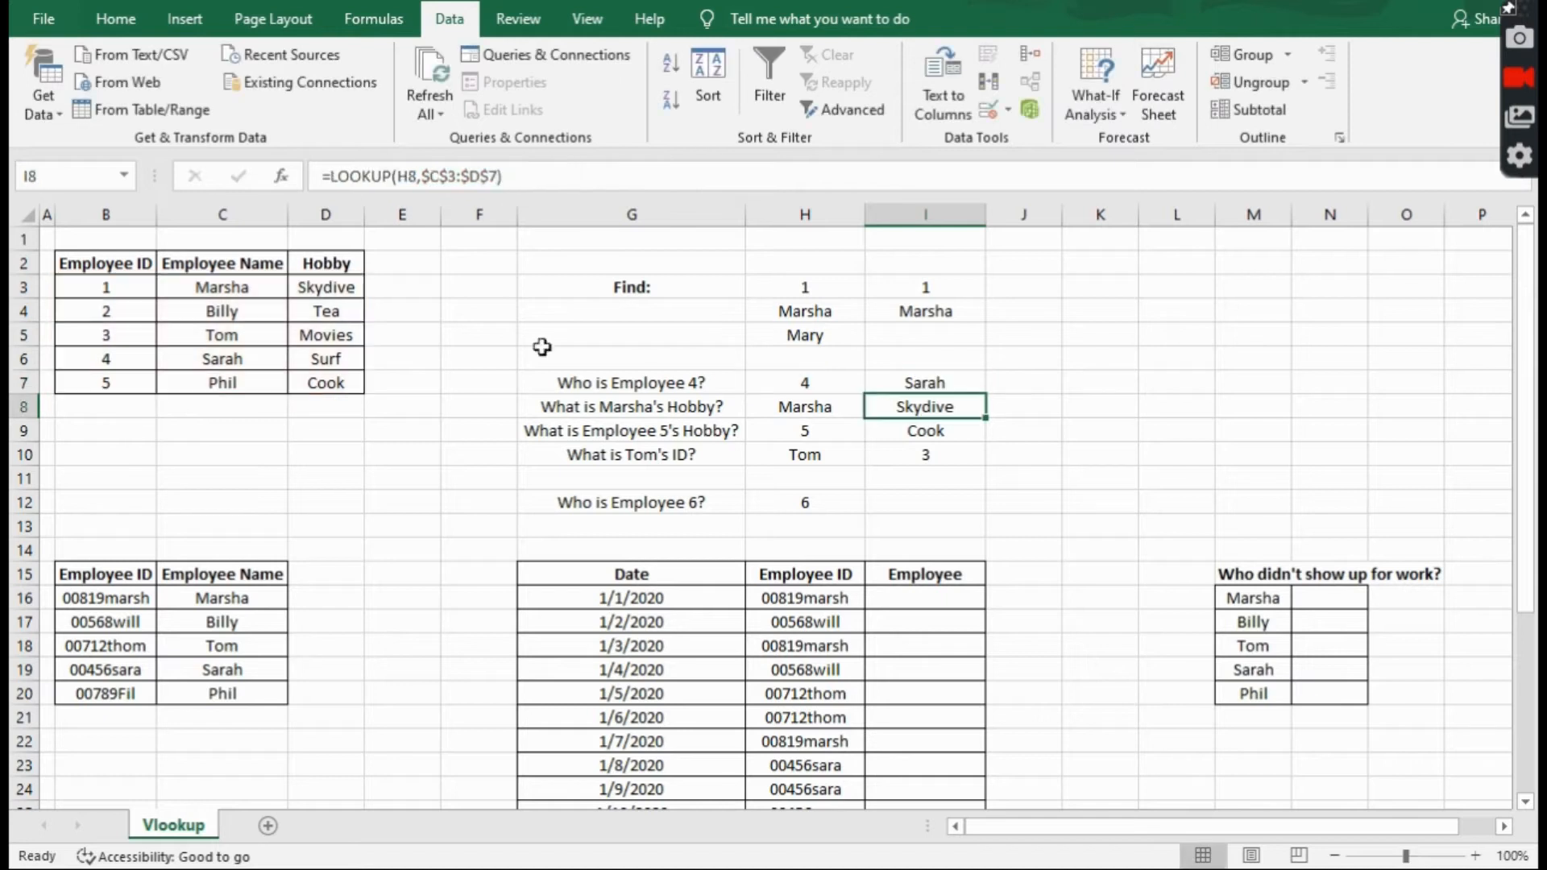
click(950, 384)
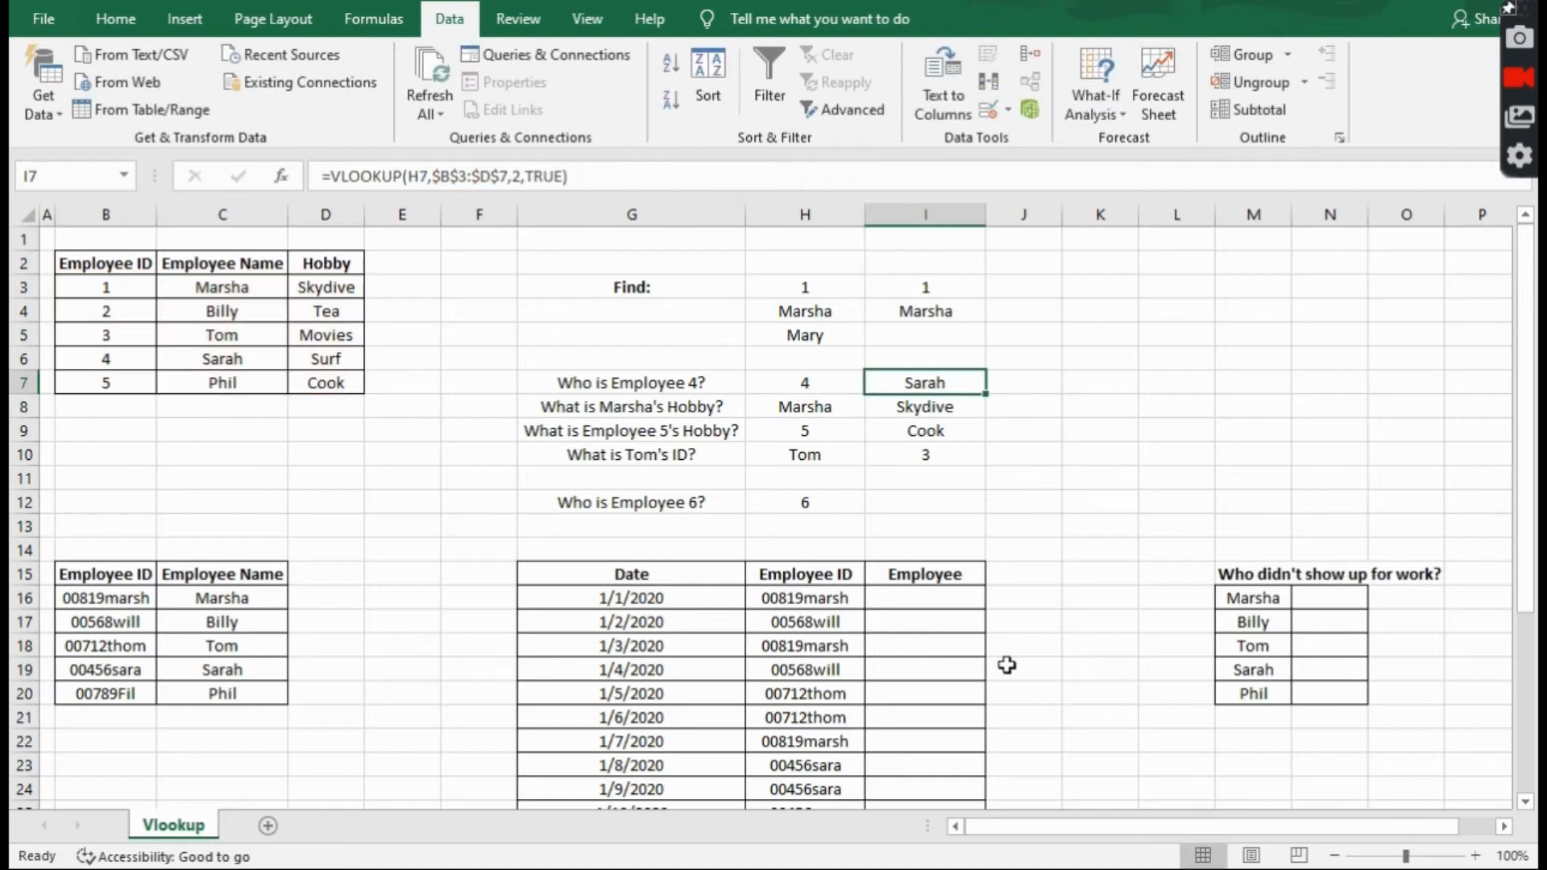
Look up the name from H5 in cell I5 with the approximate-match formula =VLOOKUP(H5,$C$3:$C$7,1,TRUE).
click(938, 335)
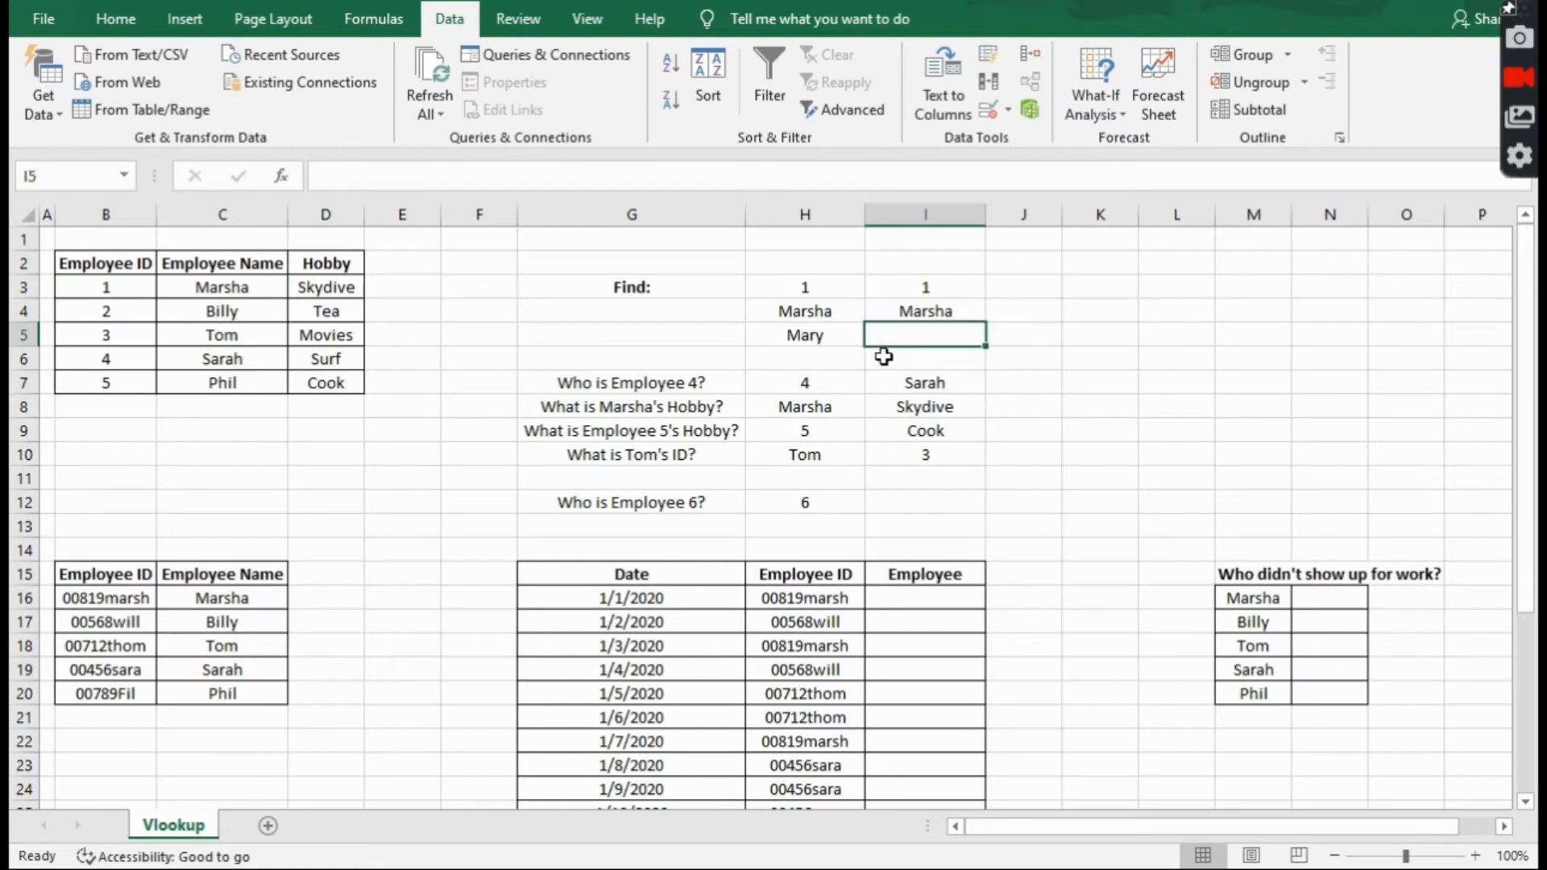
text(vloo)
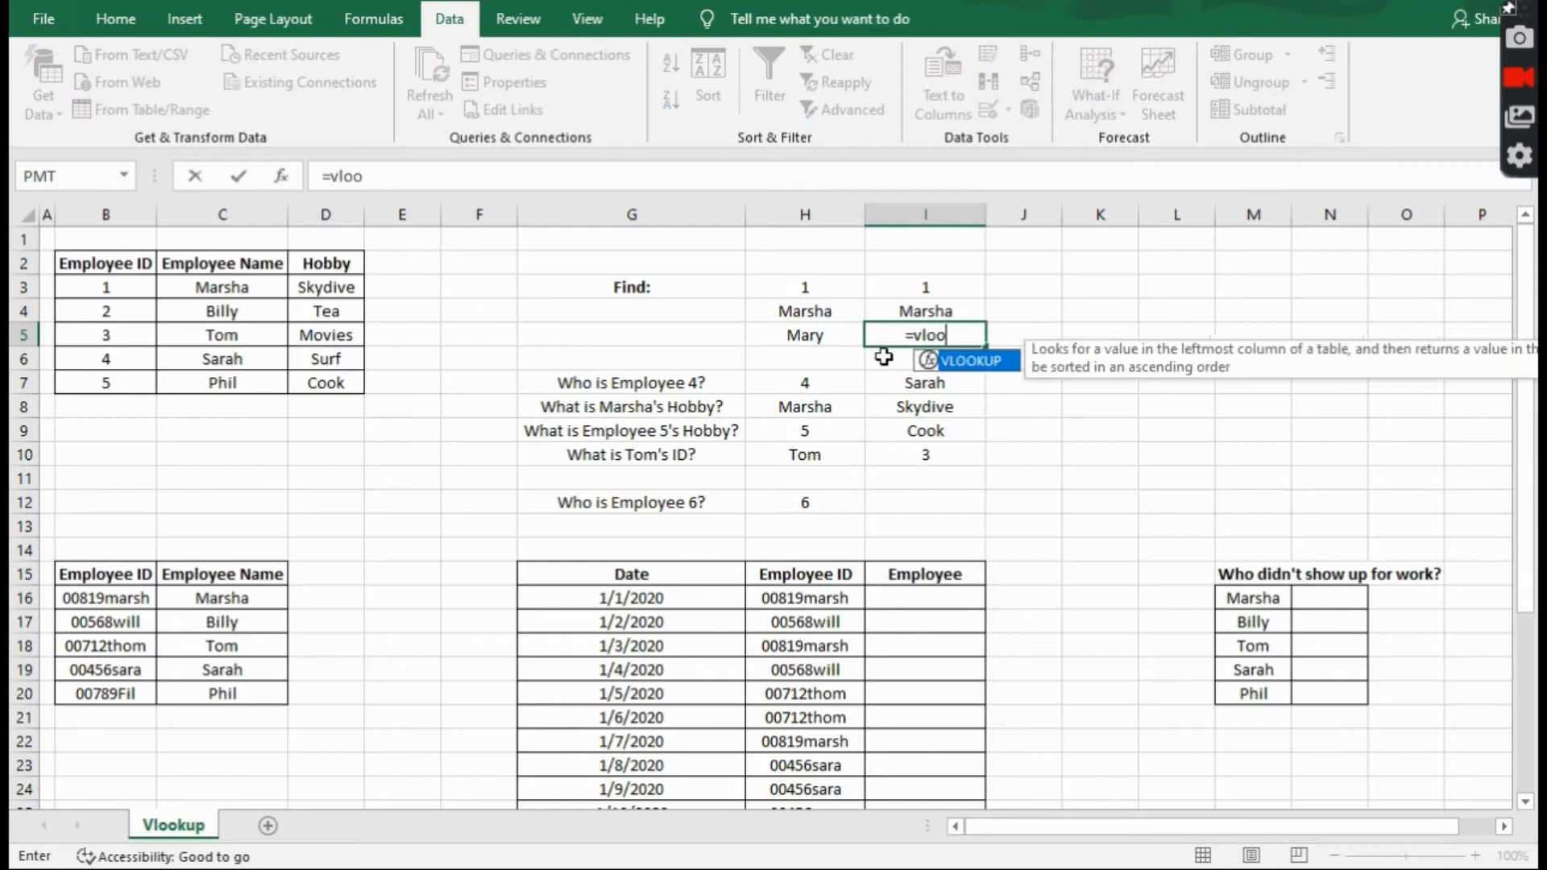
key(Tab)
click(829, 337)
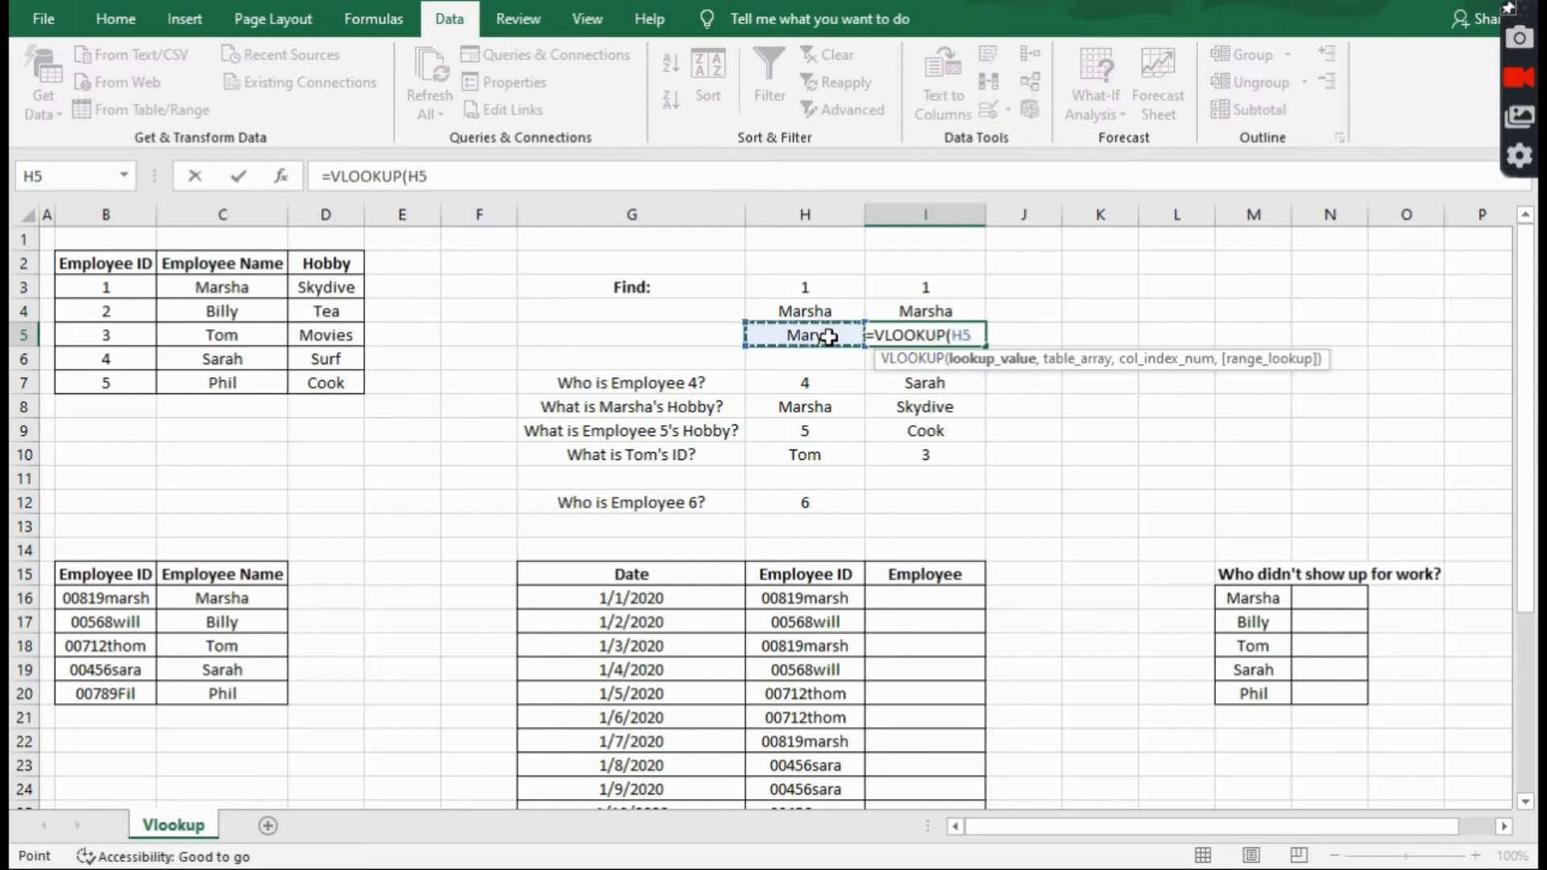
text(,)
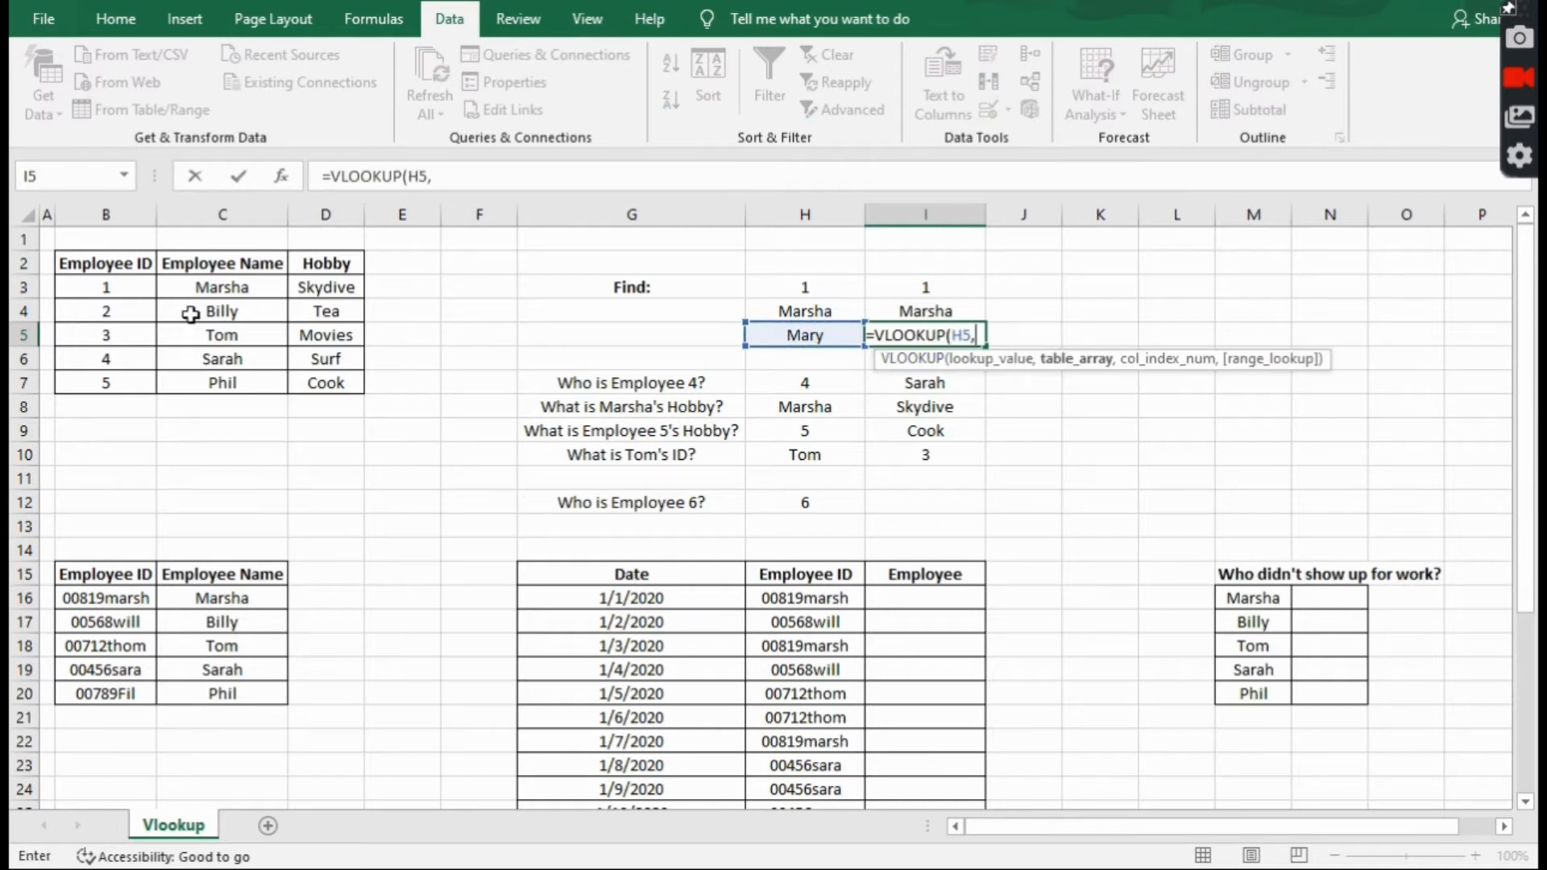
drag(227, 288, 219, 382)
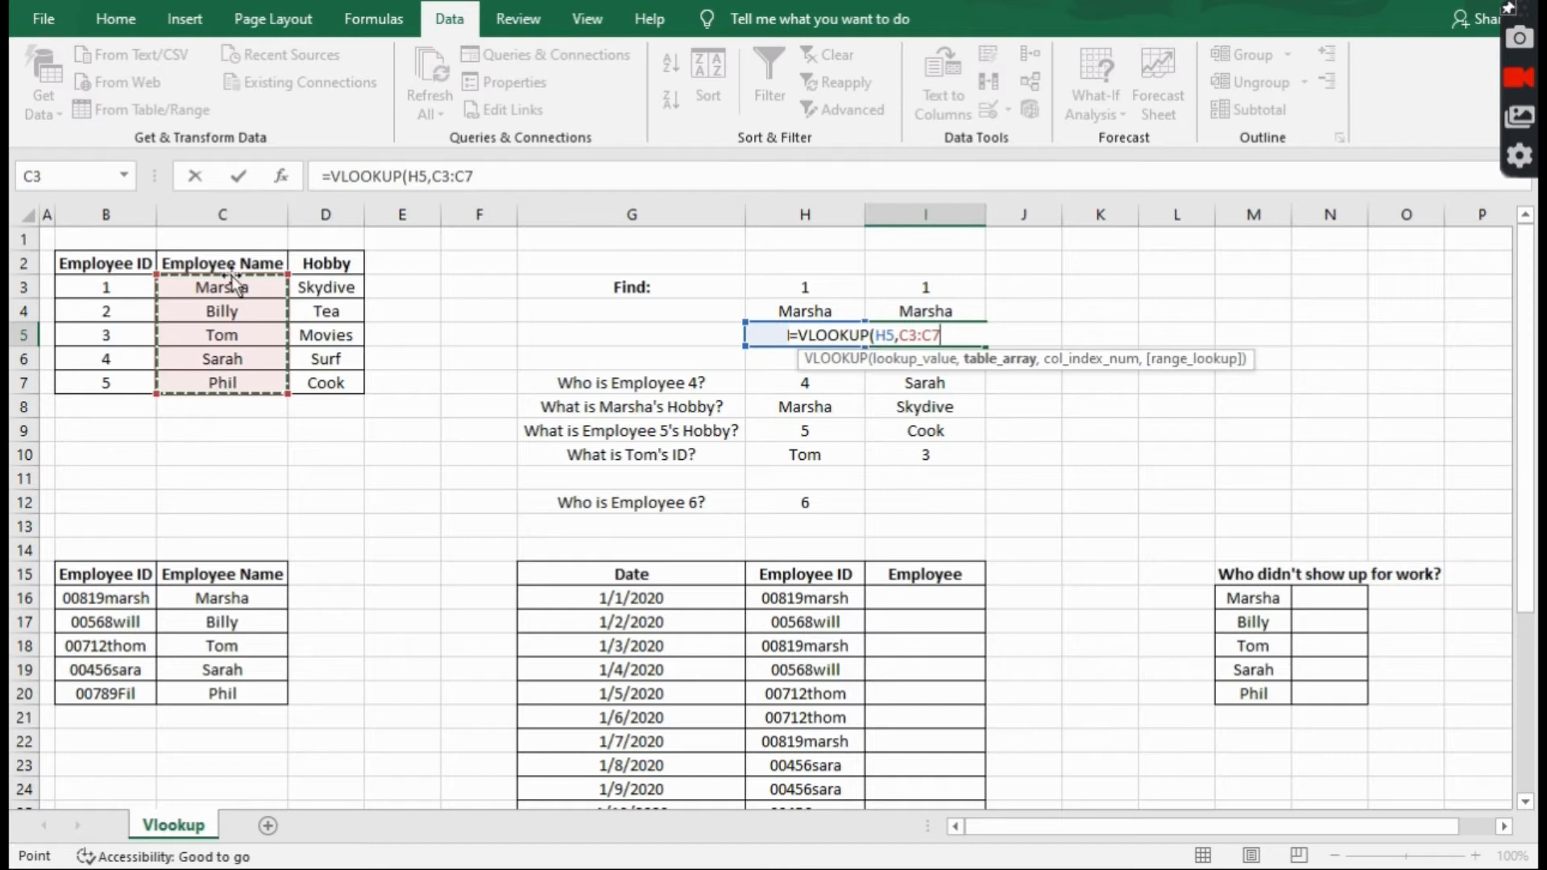
key(F4)
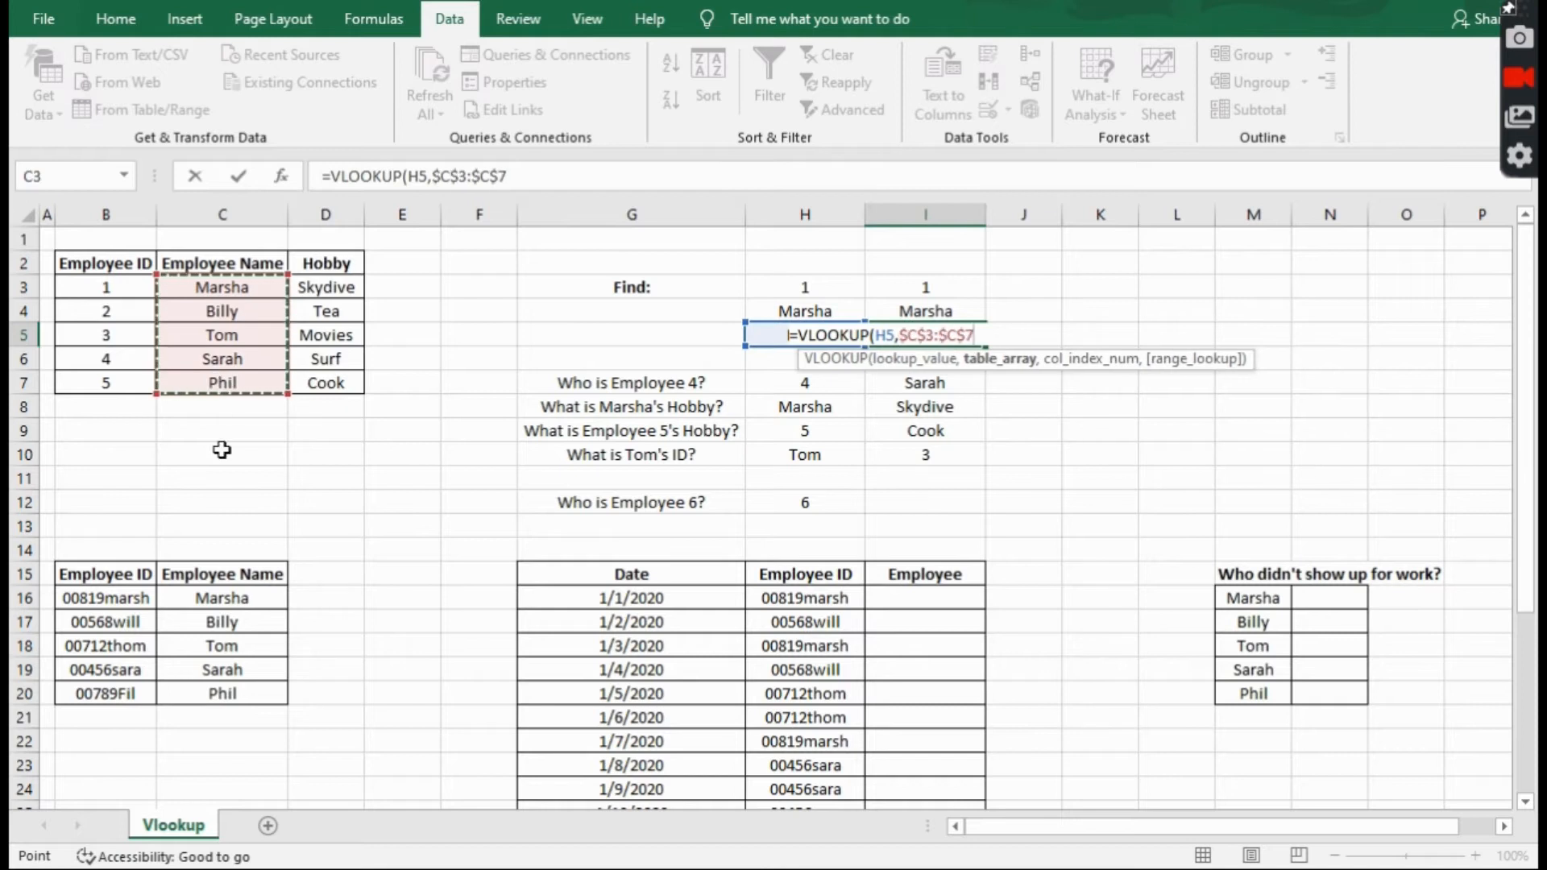
text(,1,)
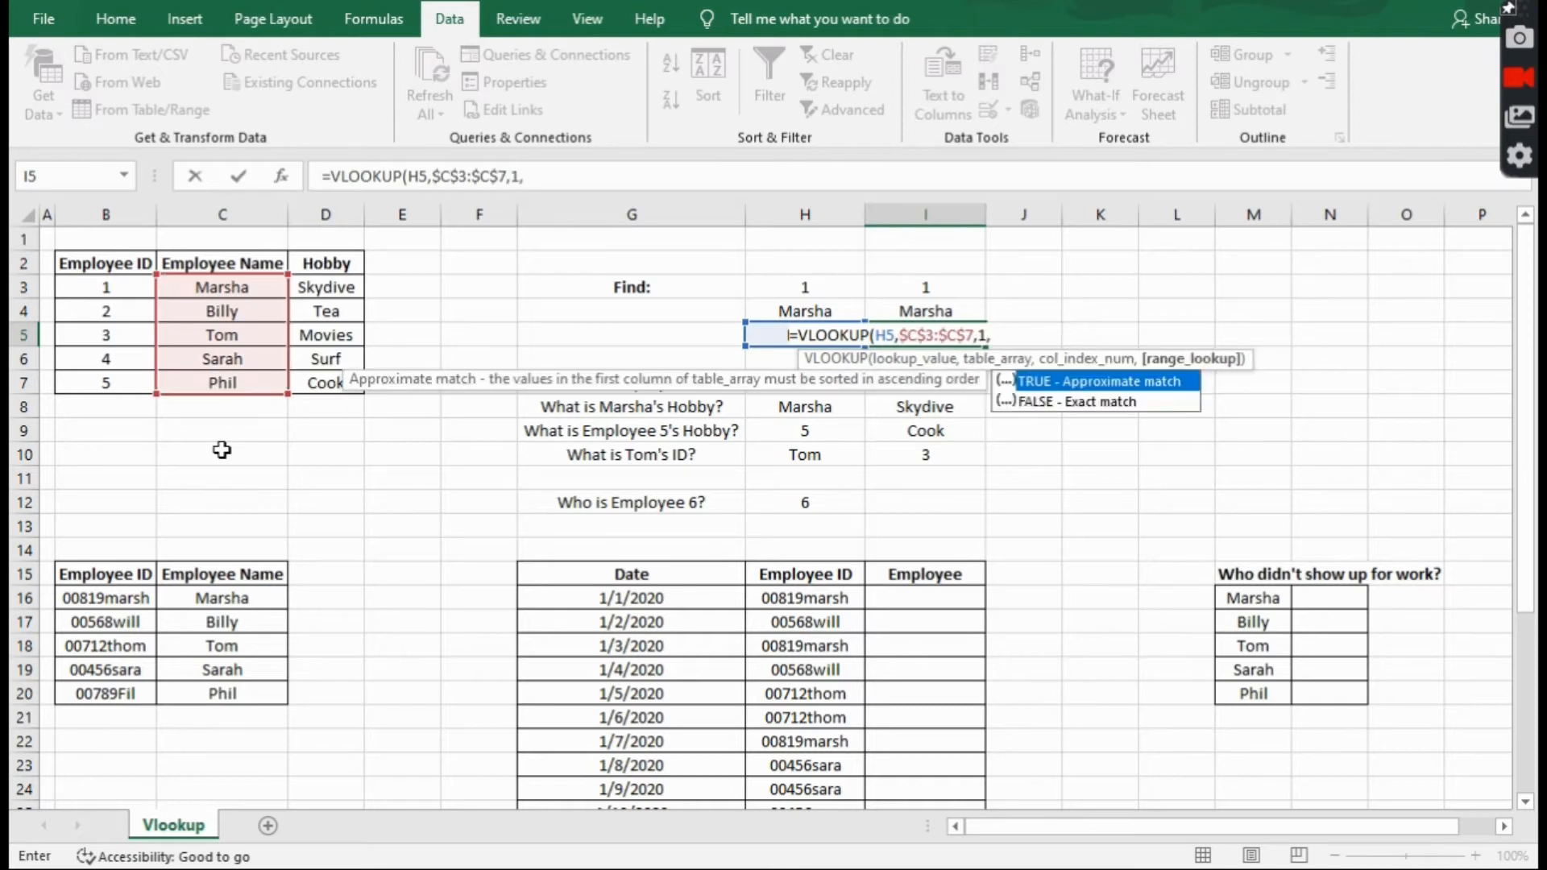
text(true))
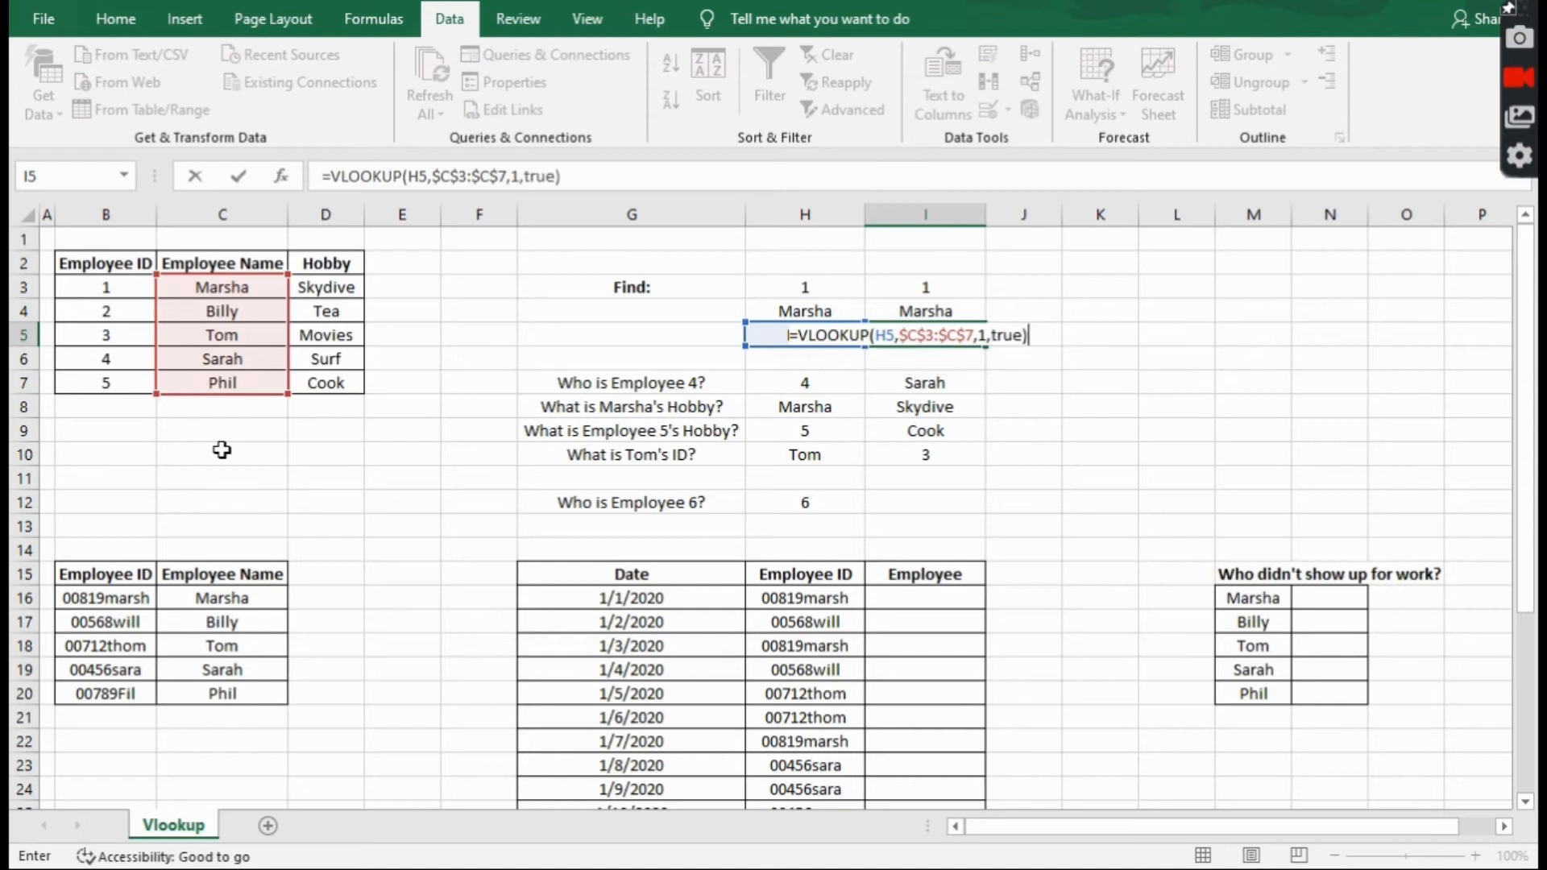
key(Return)
Replace the formula in cell I5 with =LOOKUP(H5,$C$3:$C$7).
click(976, 334)
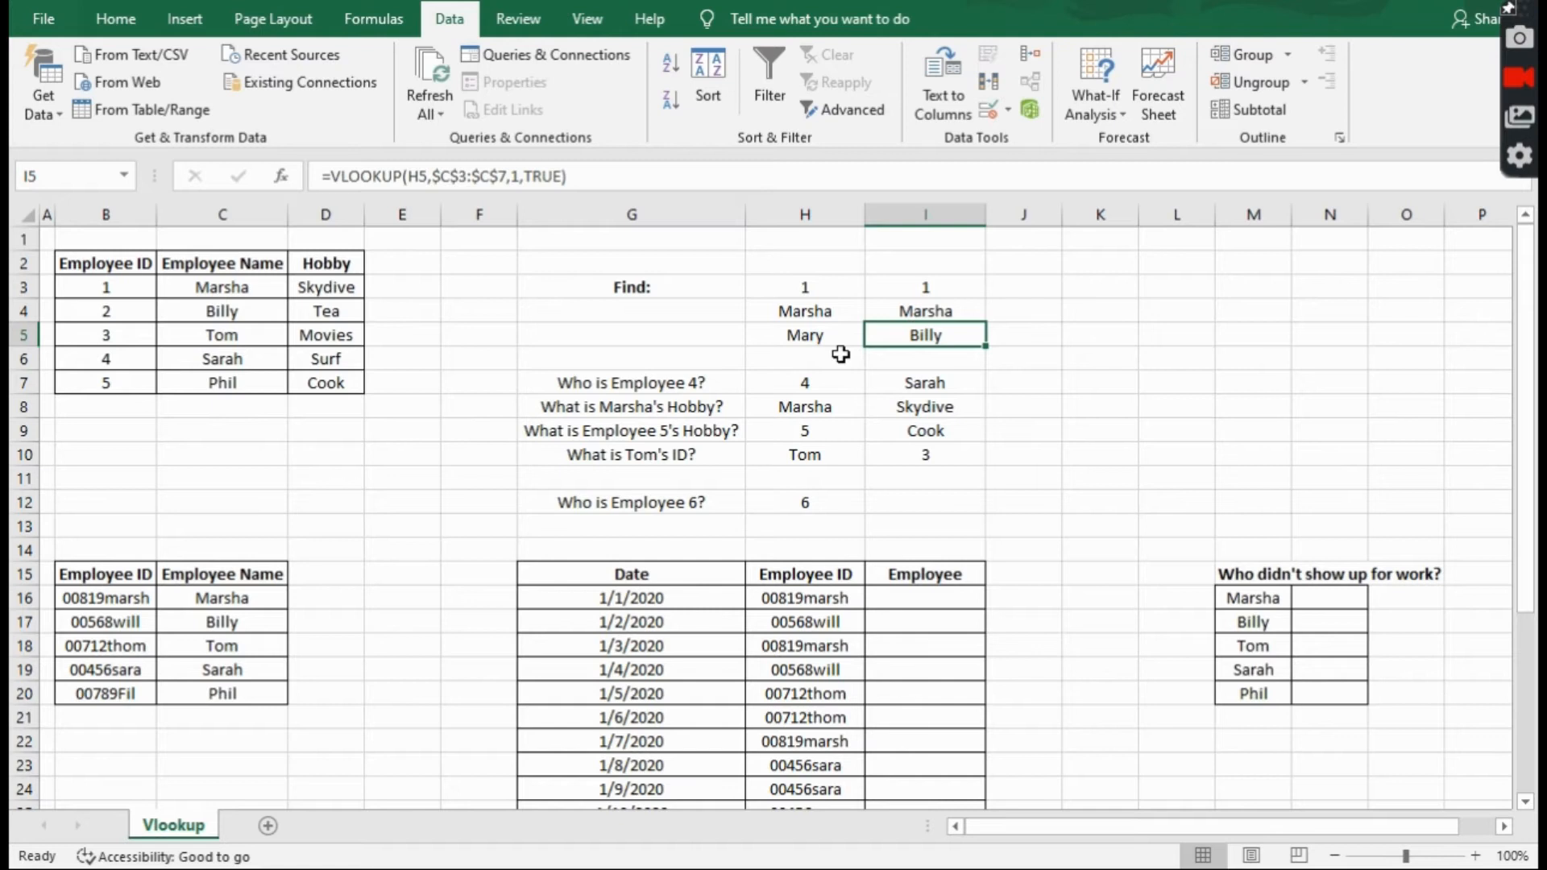
text(=look)
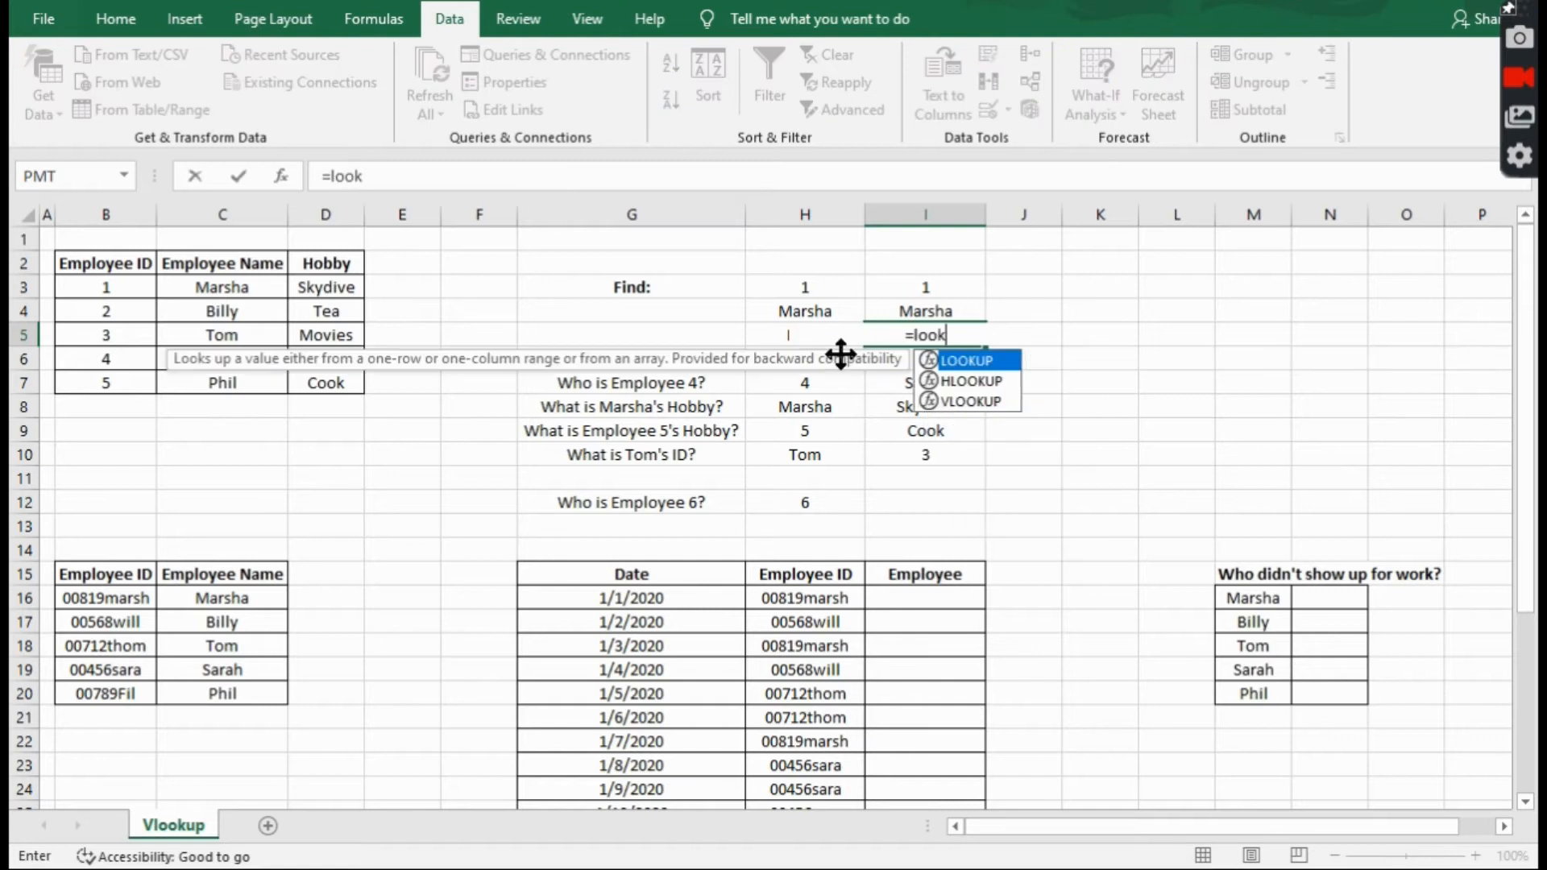
key(Tab)
click(764, 332)
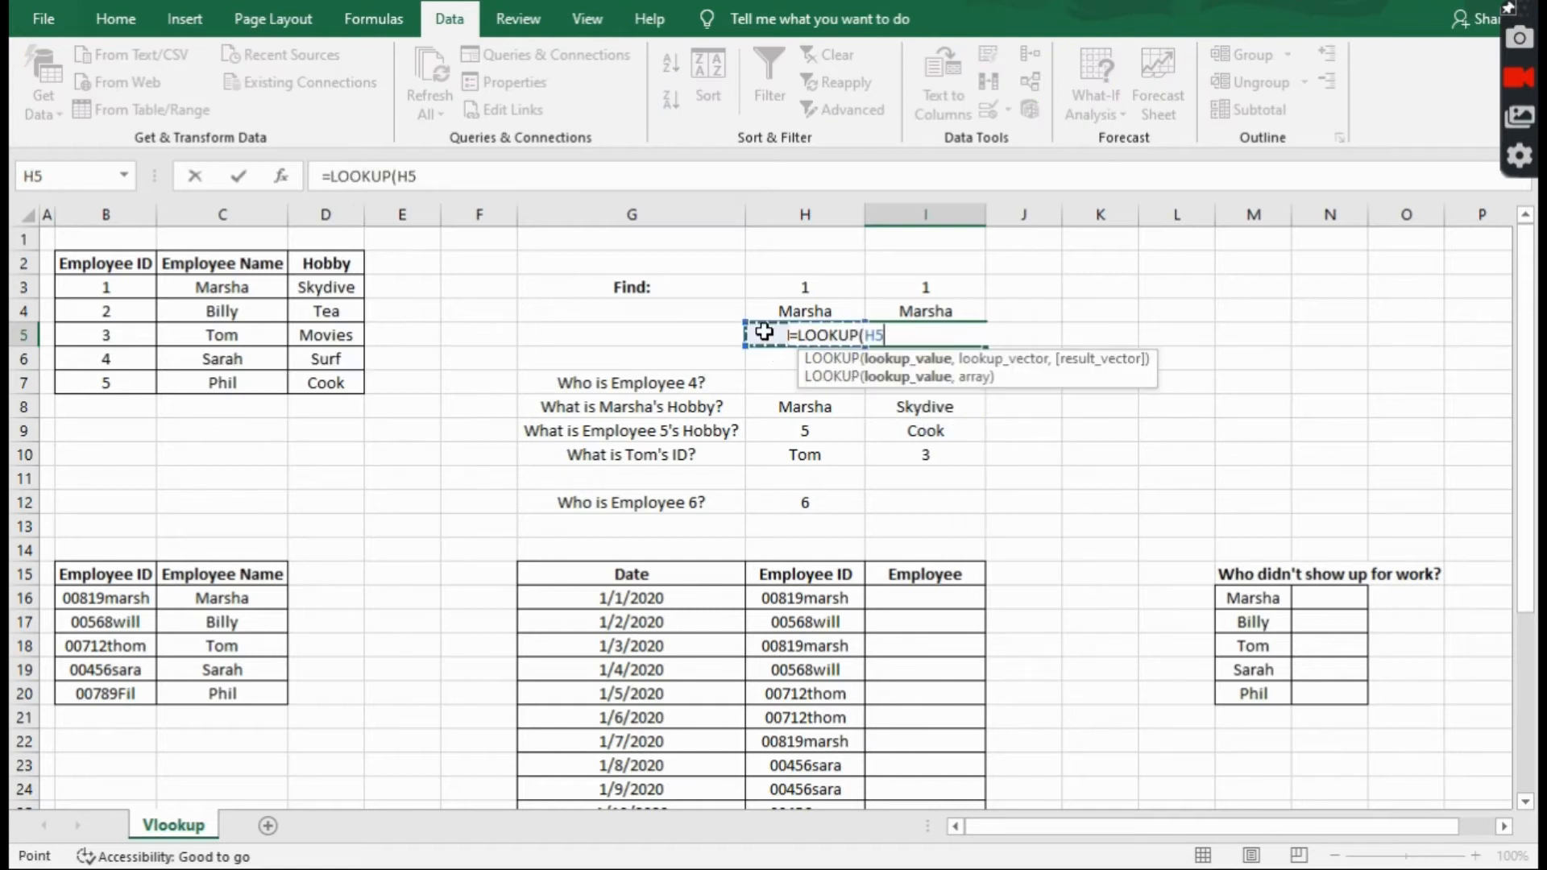
text(,)
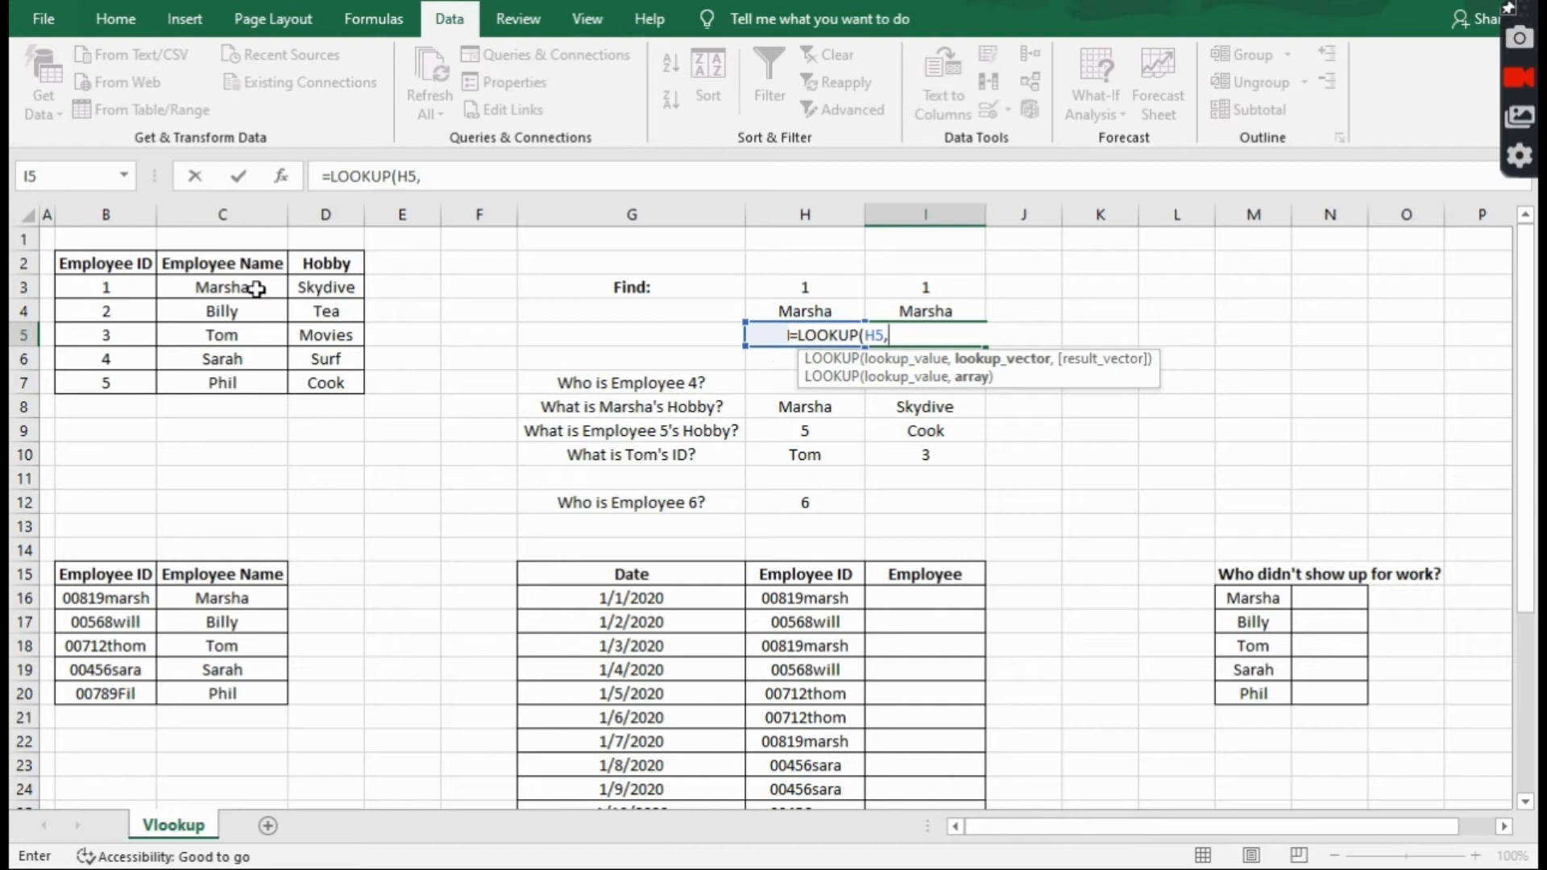
drag(258, 290, 257, 385)
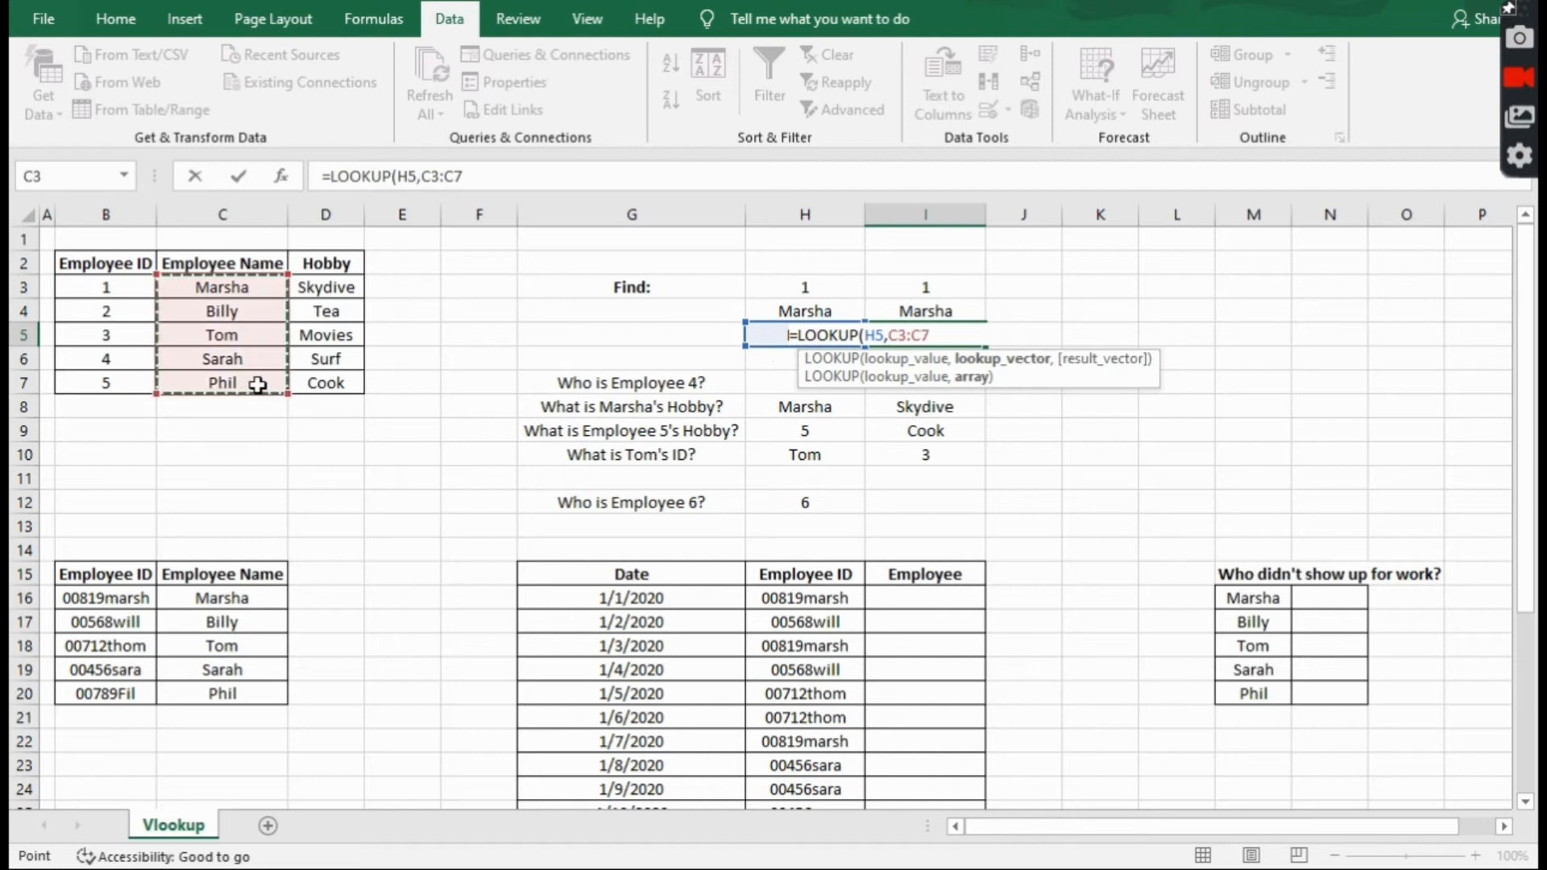
key(F4)
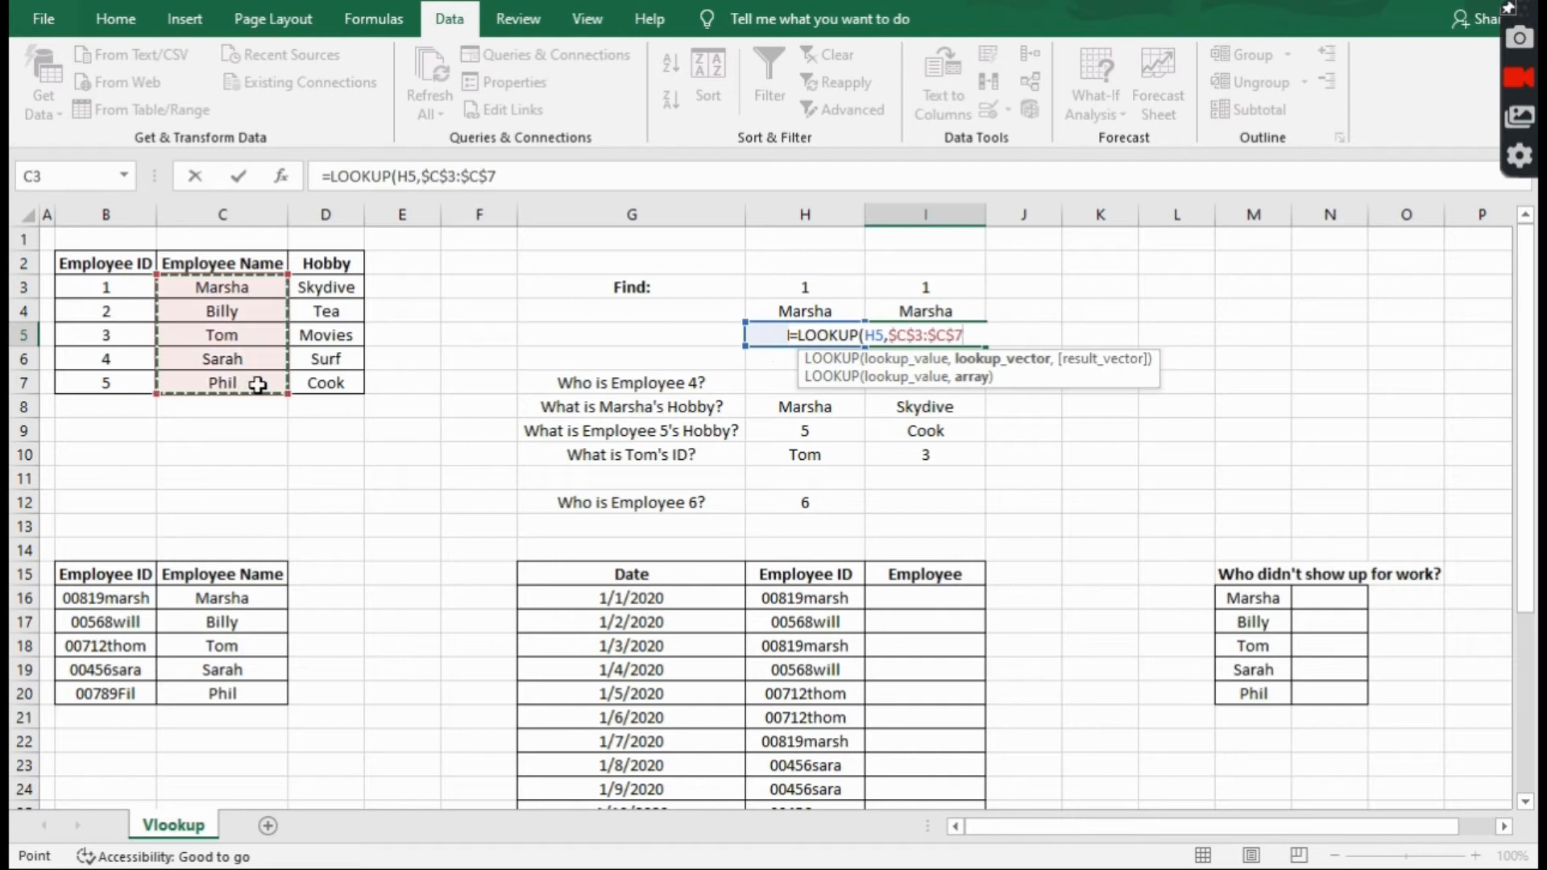
text())
key(Return)
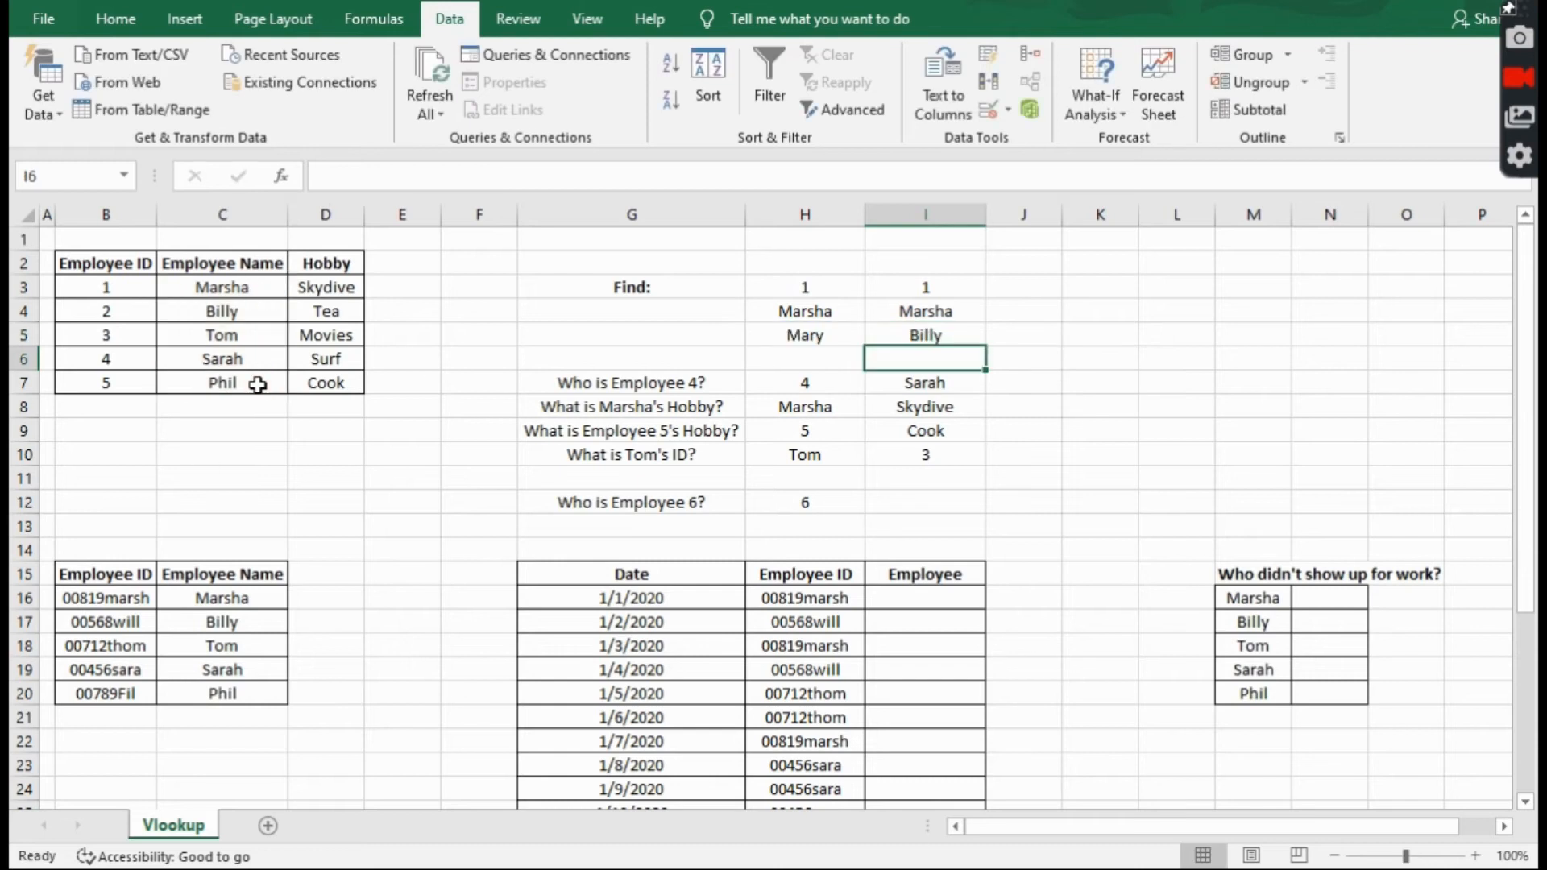
key(Up)
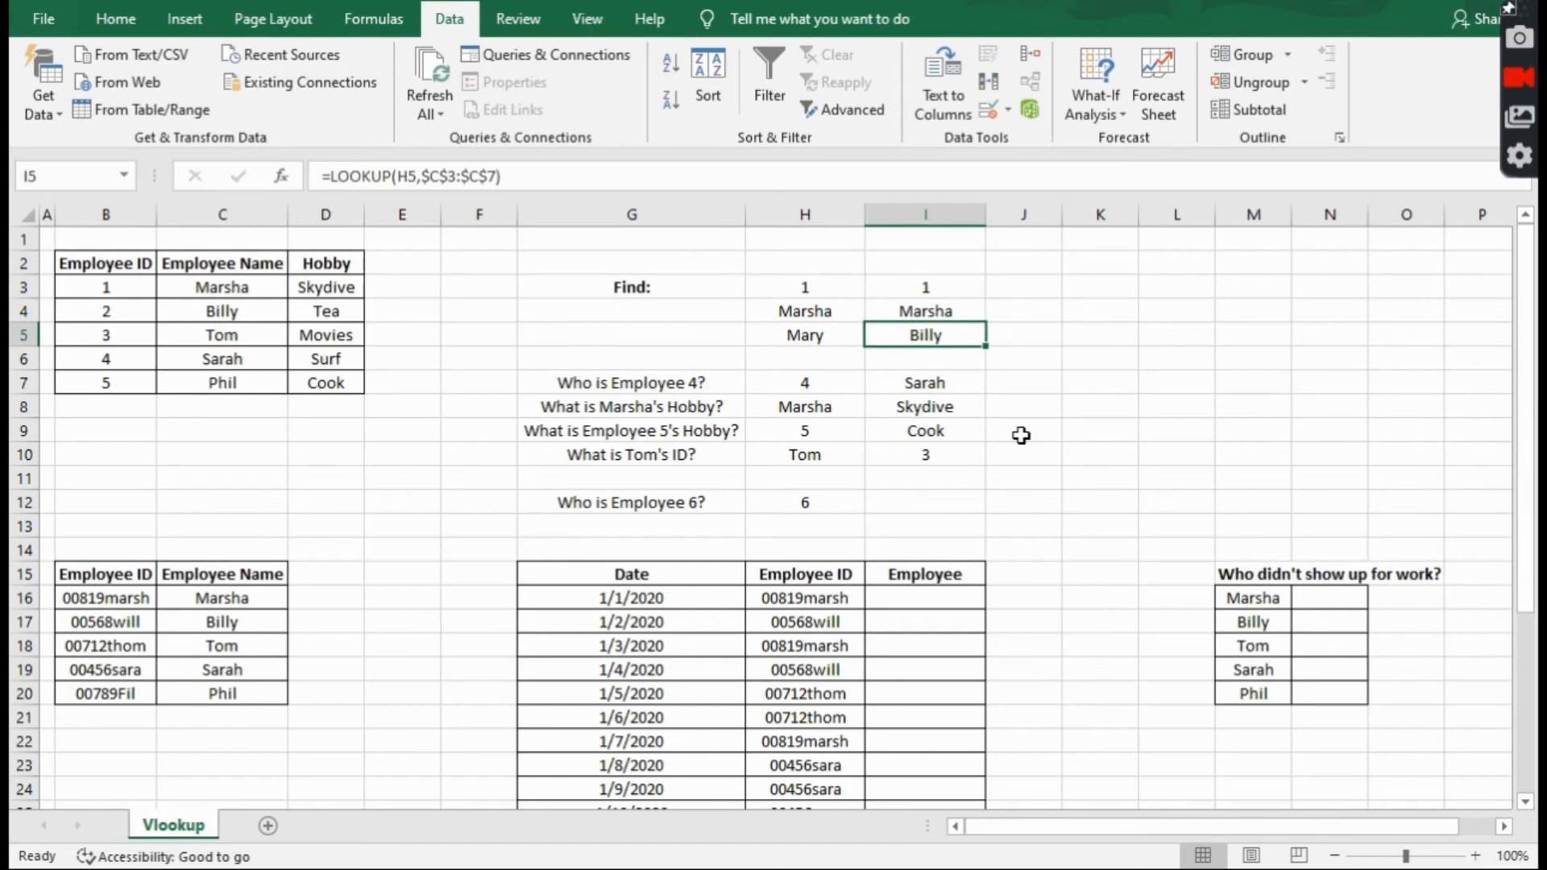
Answer "Who is Employee 6?" in cell I12 with the array-form formula =LOOKUP(H12,$B$3:$C$7).
click(968, 500)
text(=look)
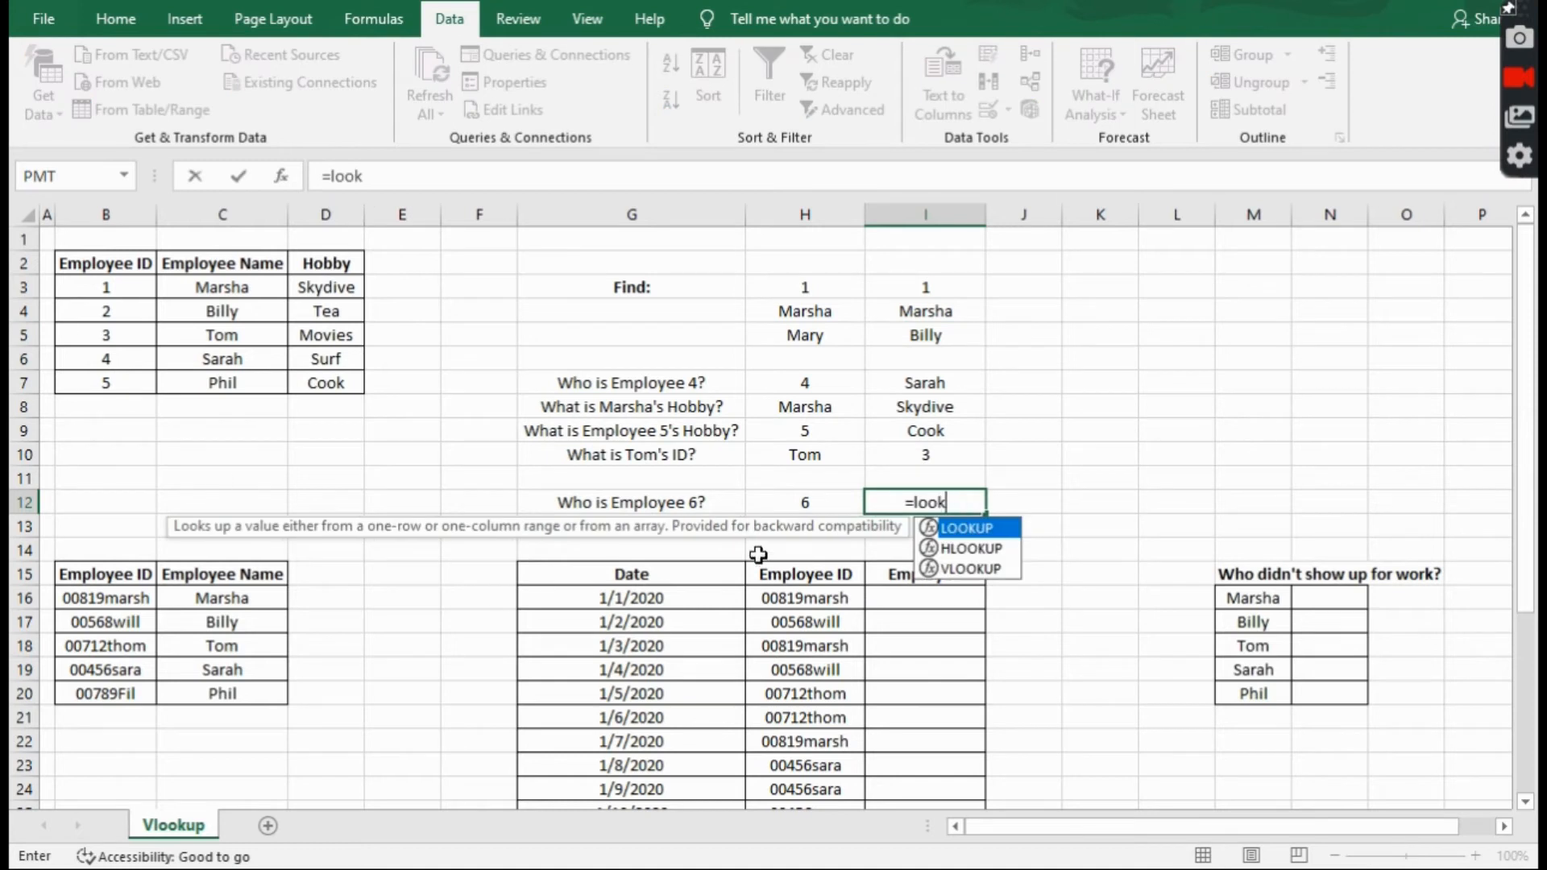
double_click(980, 529)
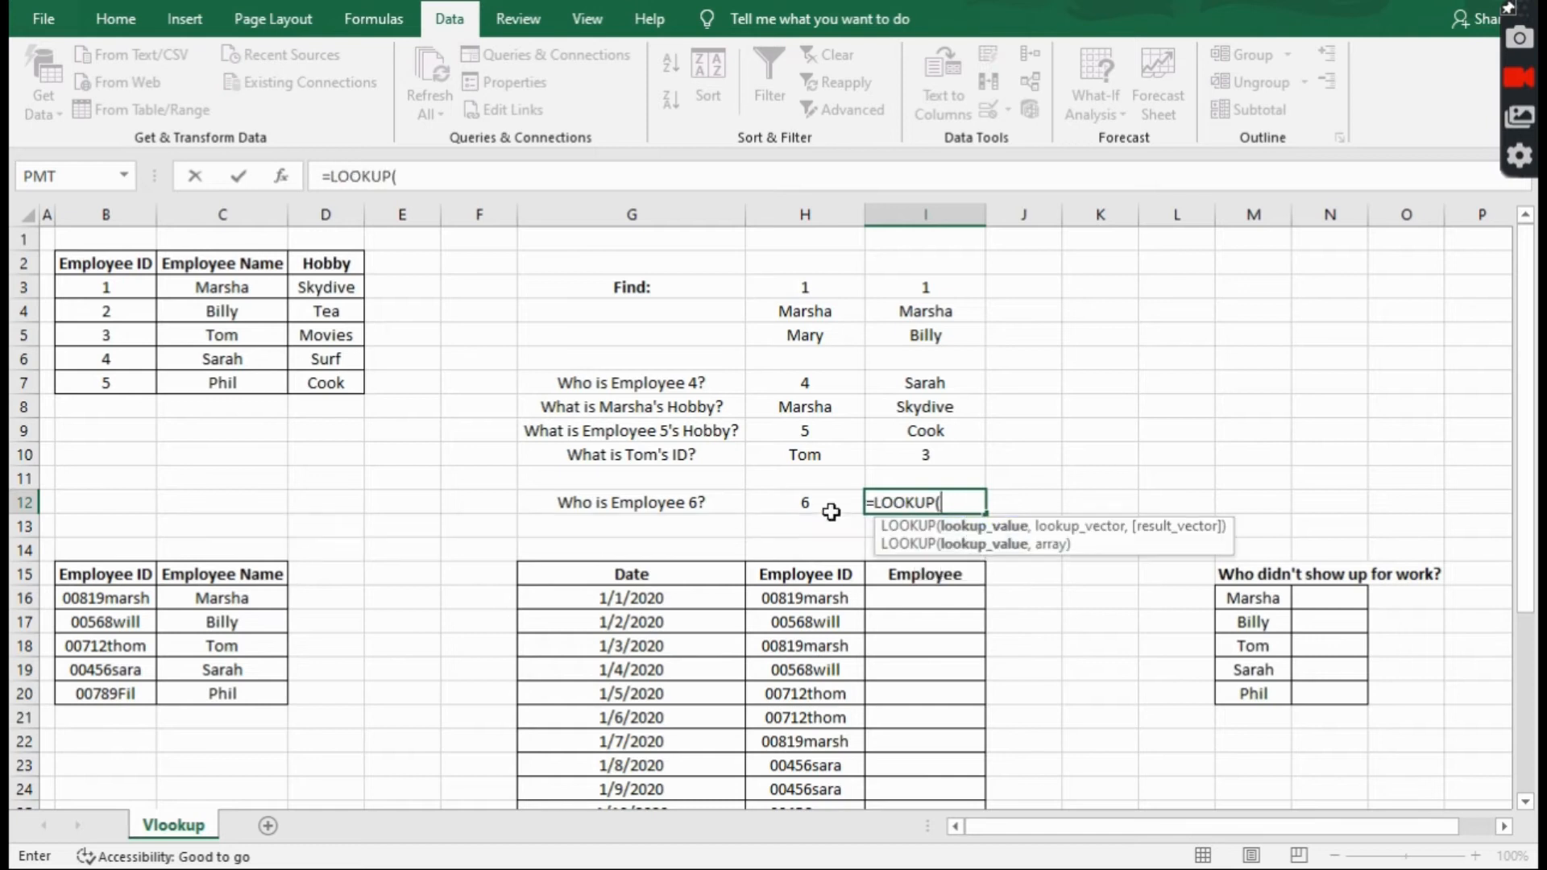
click(831, 505)
text(,)
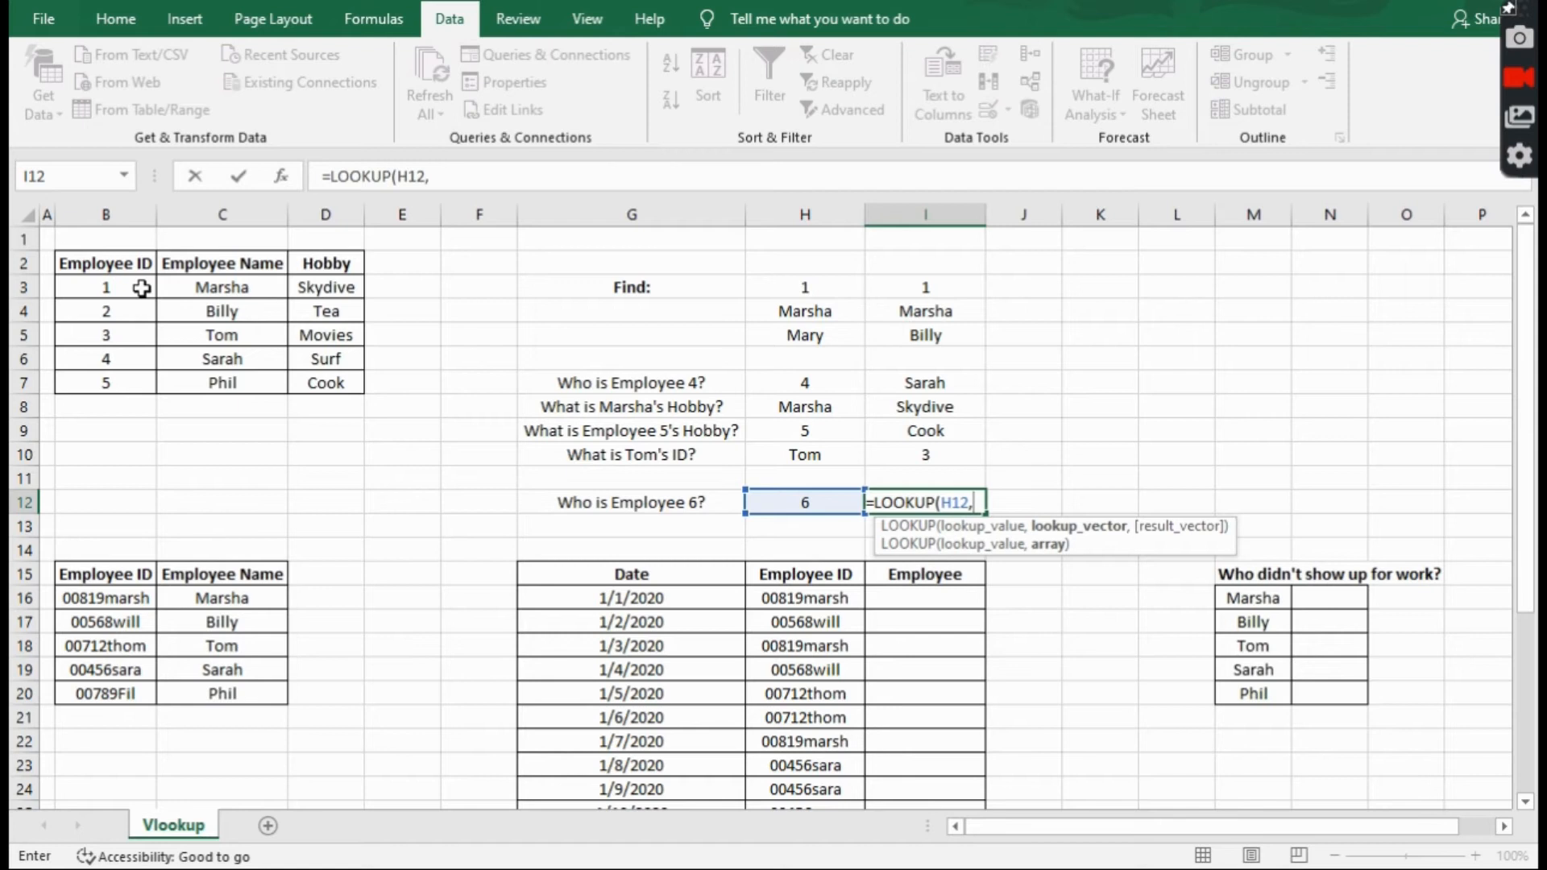
drag(142, 288, 143, 395)
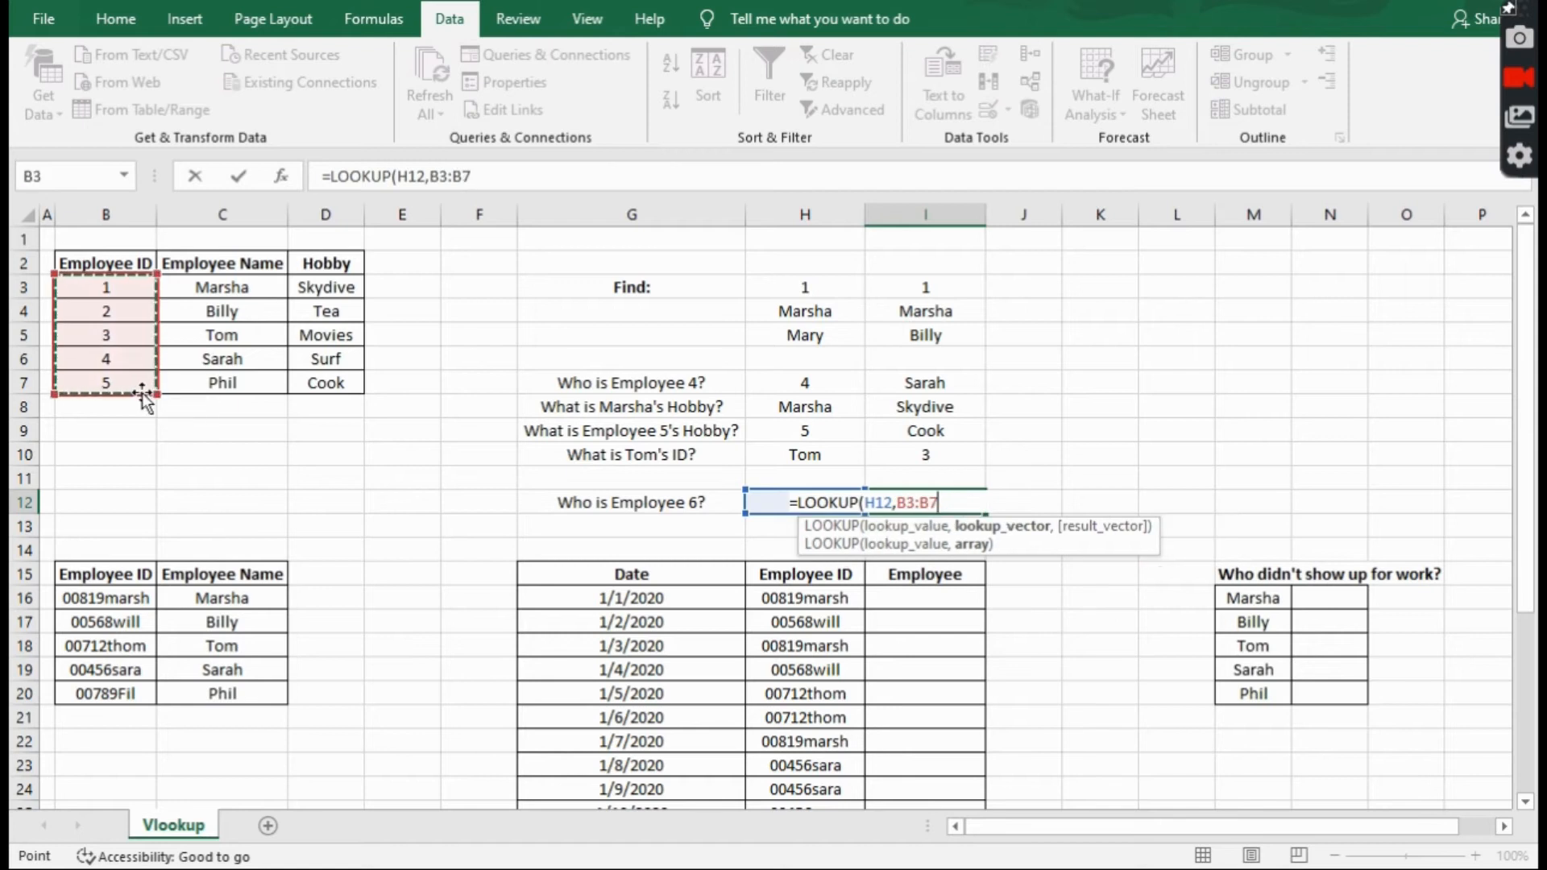
drag(107, 296, 219, 384)
key(F4)
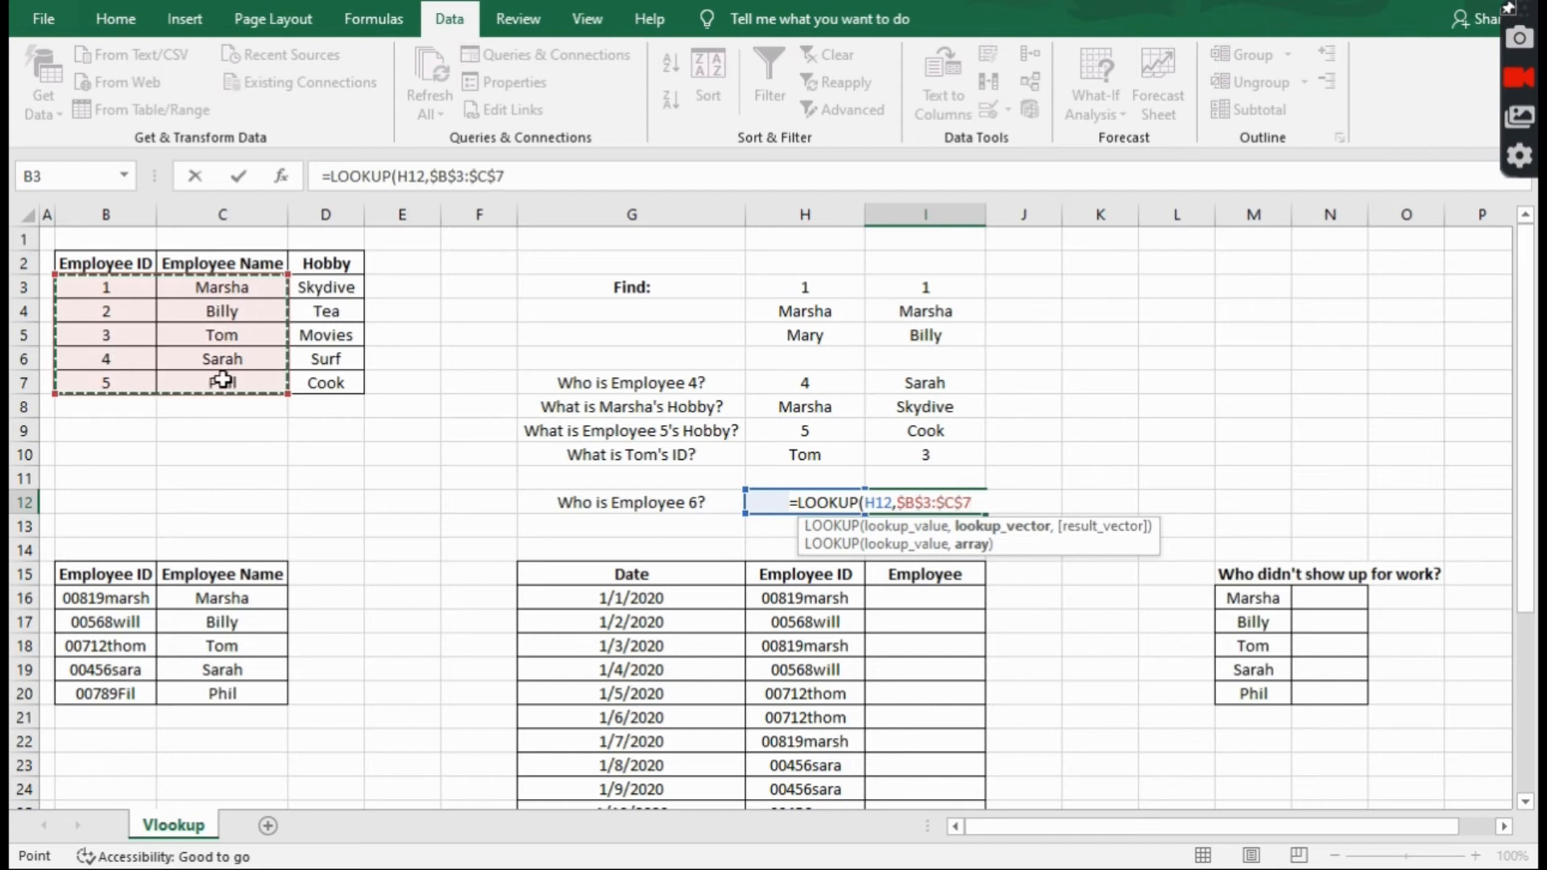
text())
key(Return)
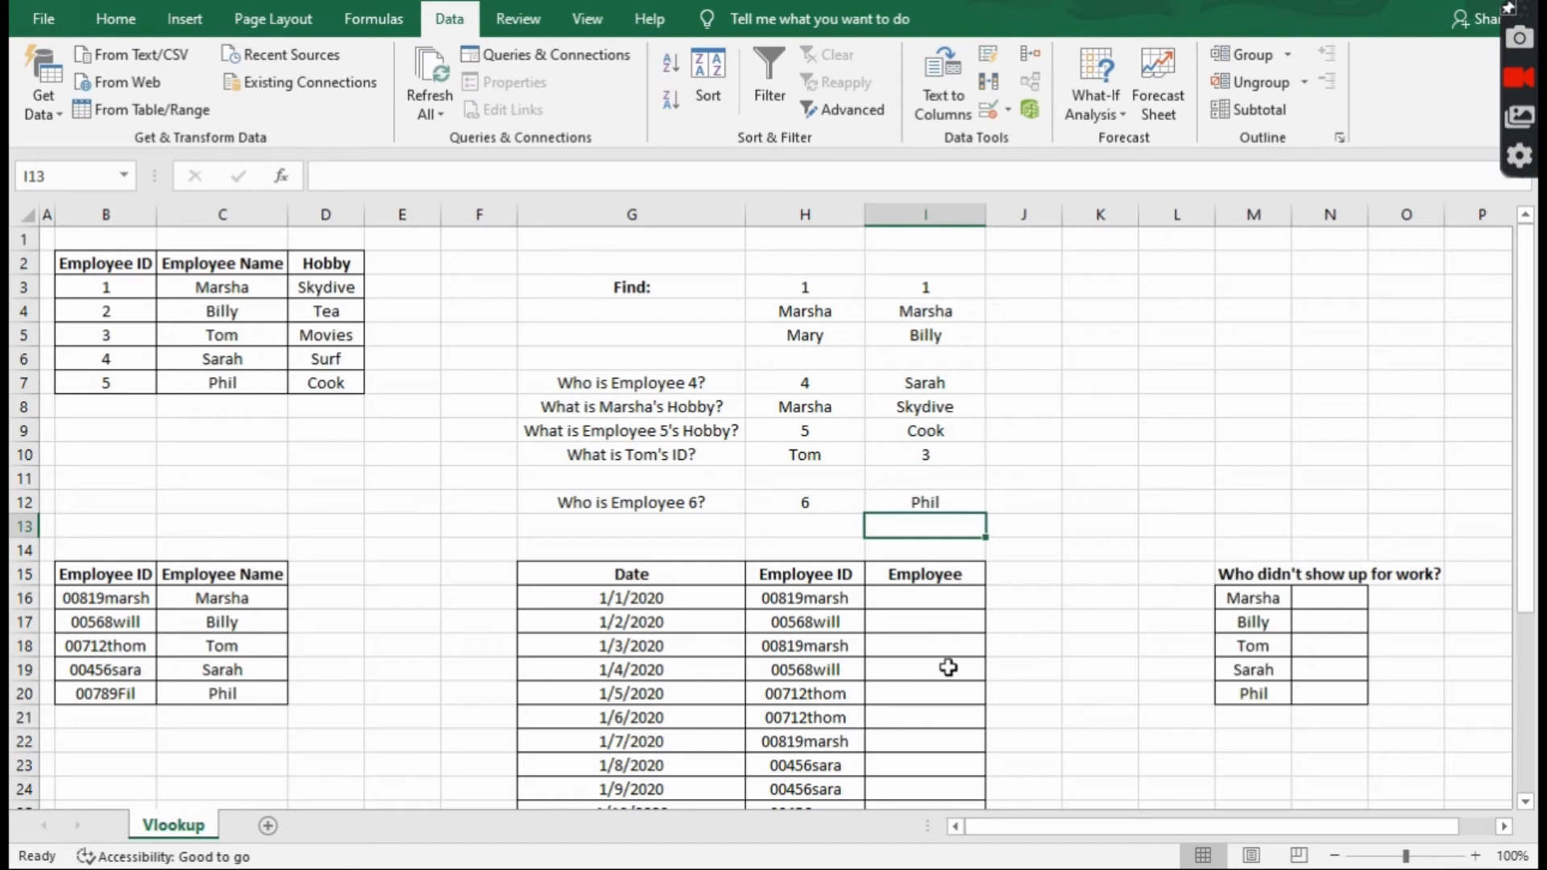
Find the employee for the 1/1/2020 row in cell I16 with the exact-match formula =VLOOKUP(H16,$B$16:$C$20,2,FALSE).
click(935, 601)
scroll(1032, 610, down, 1)
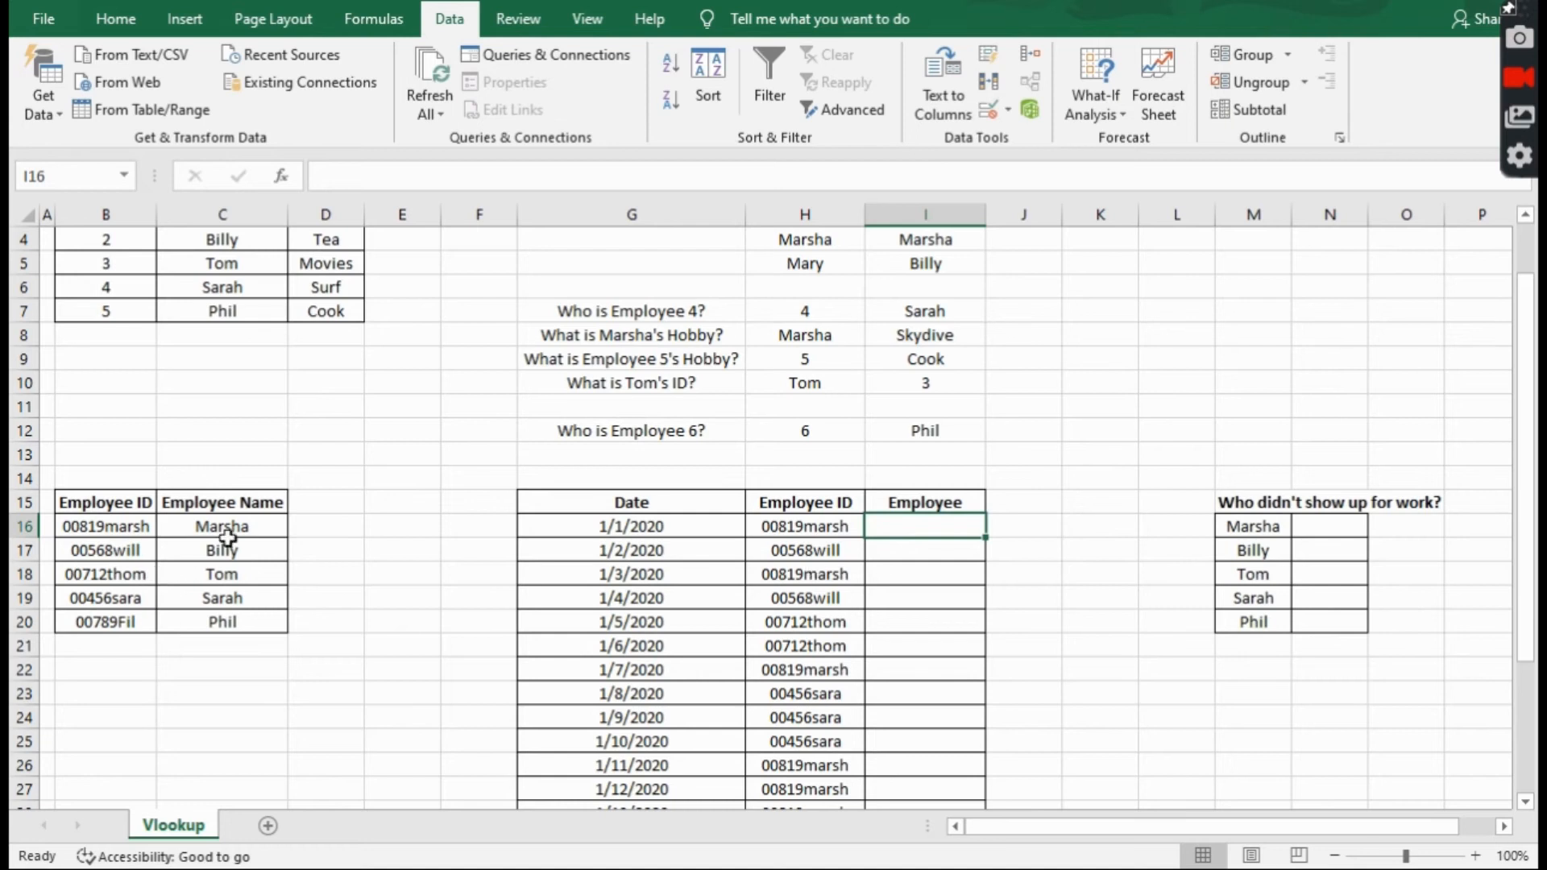
text(=vl)
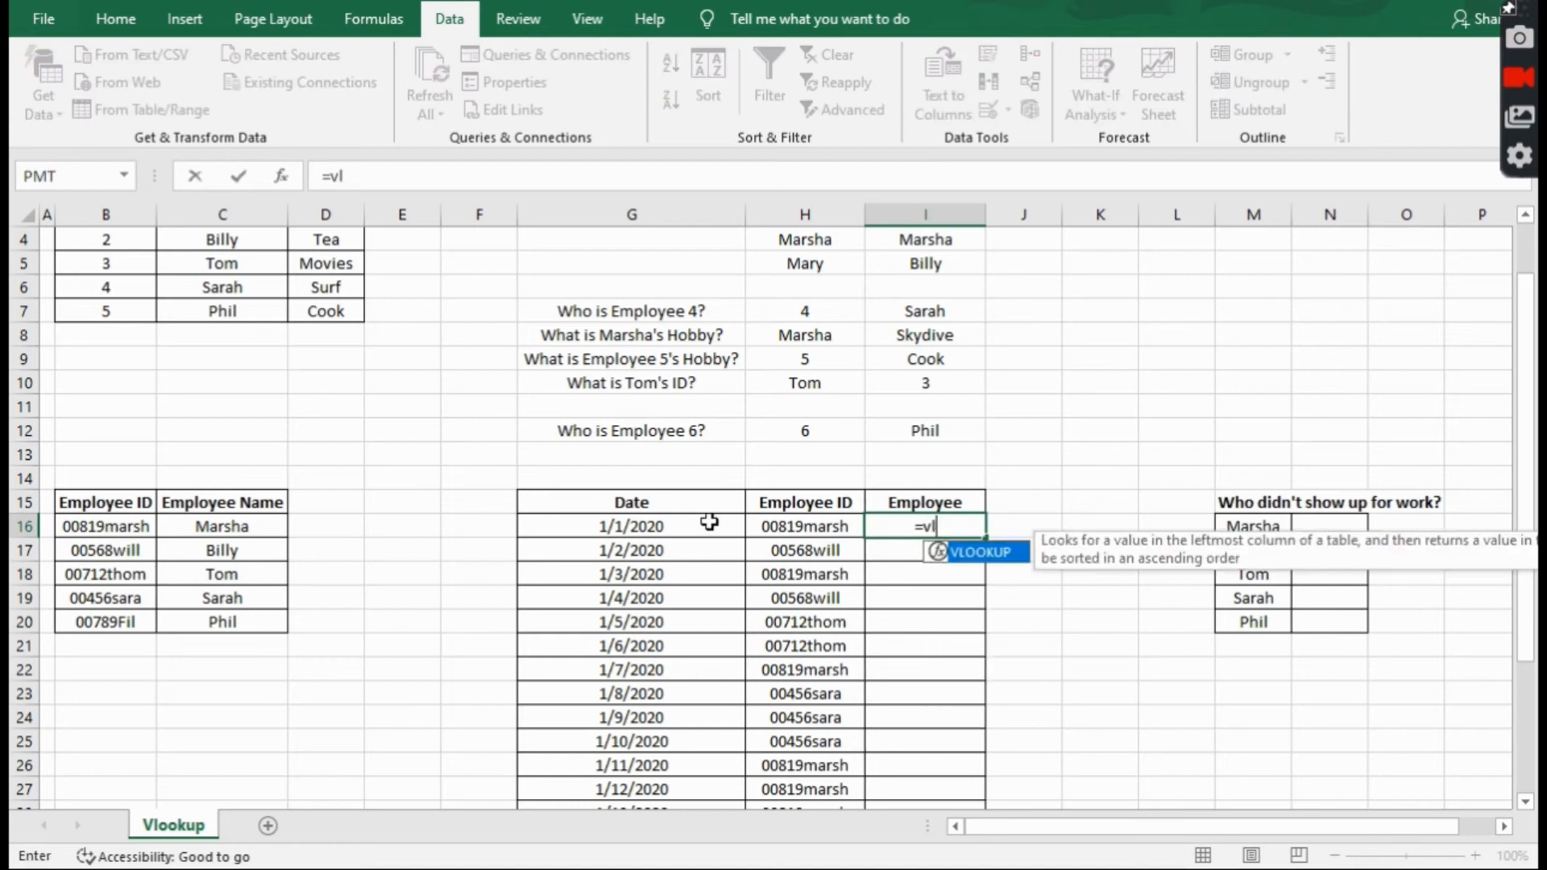
key(Tab)
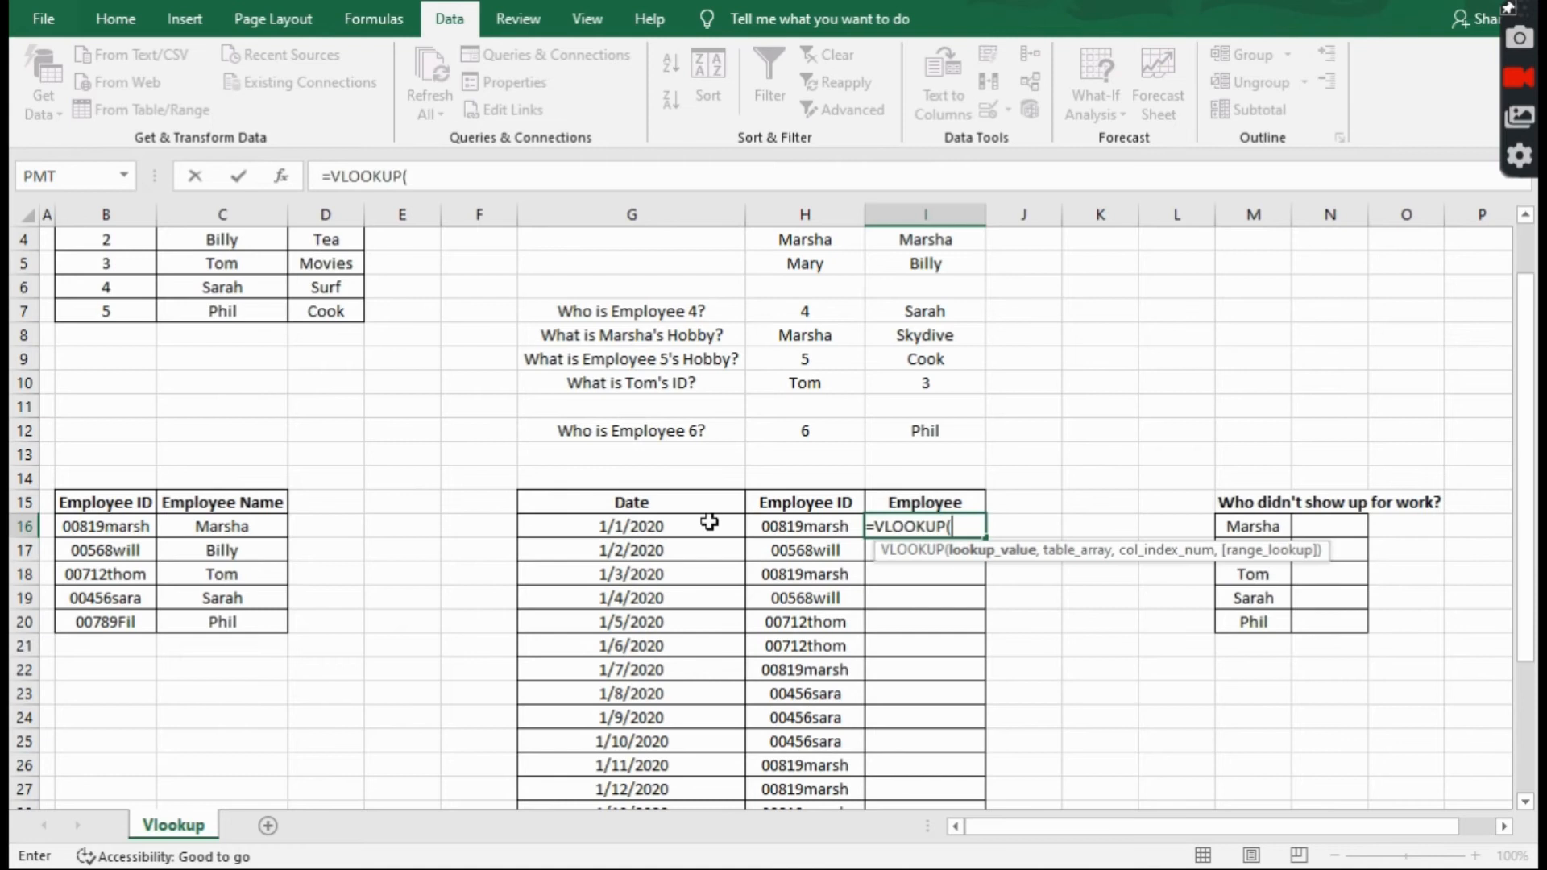
click(777, 522)
text(,)
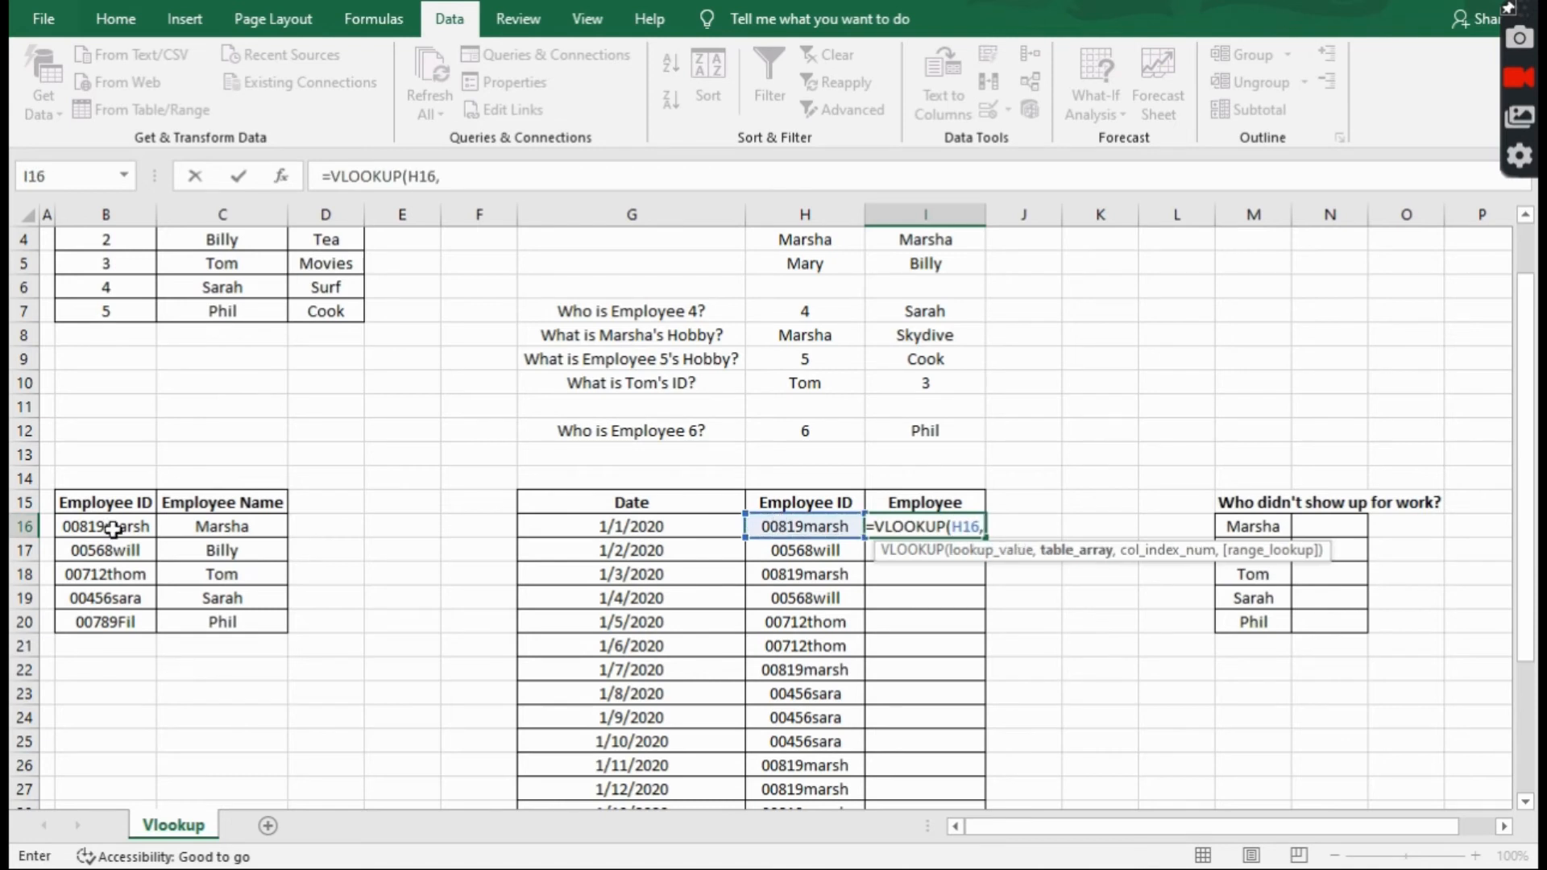
drag(121, 528, 211, 618)
key(F4)
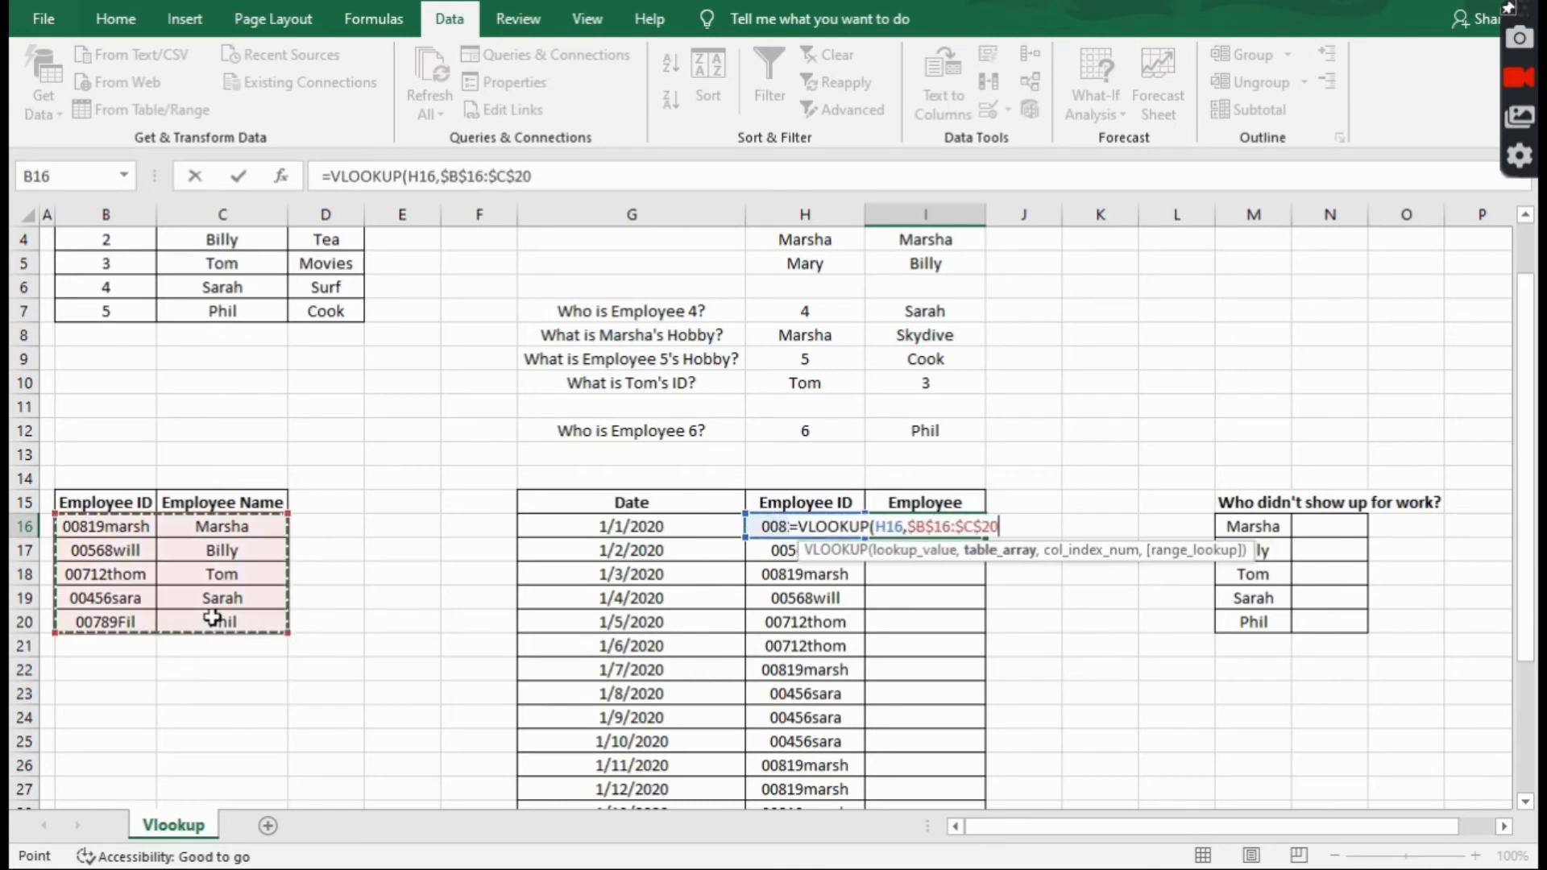
text(,2,)
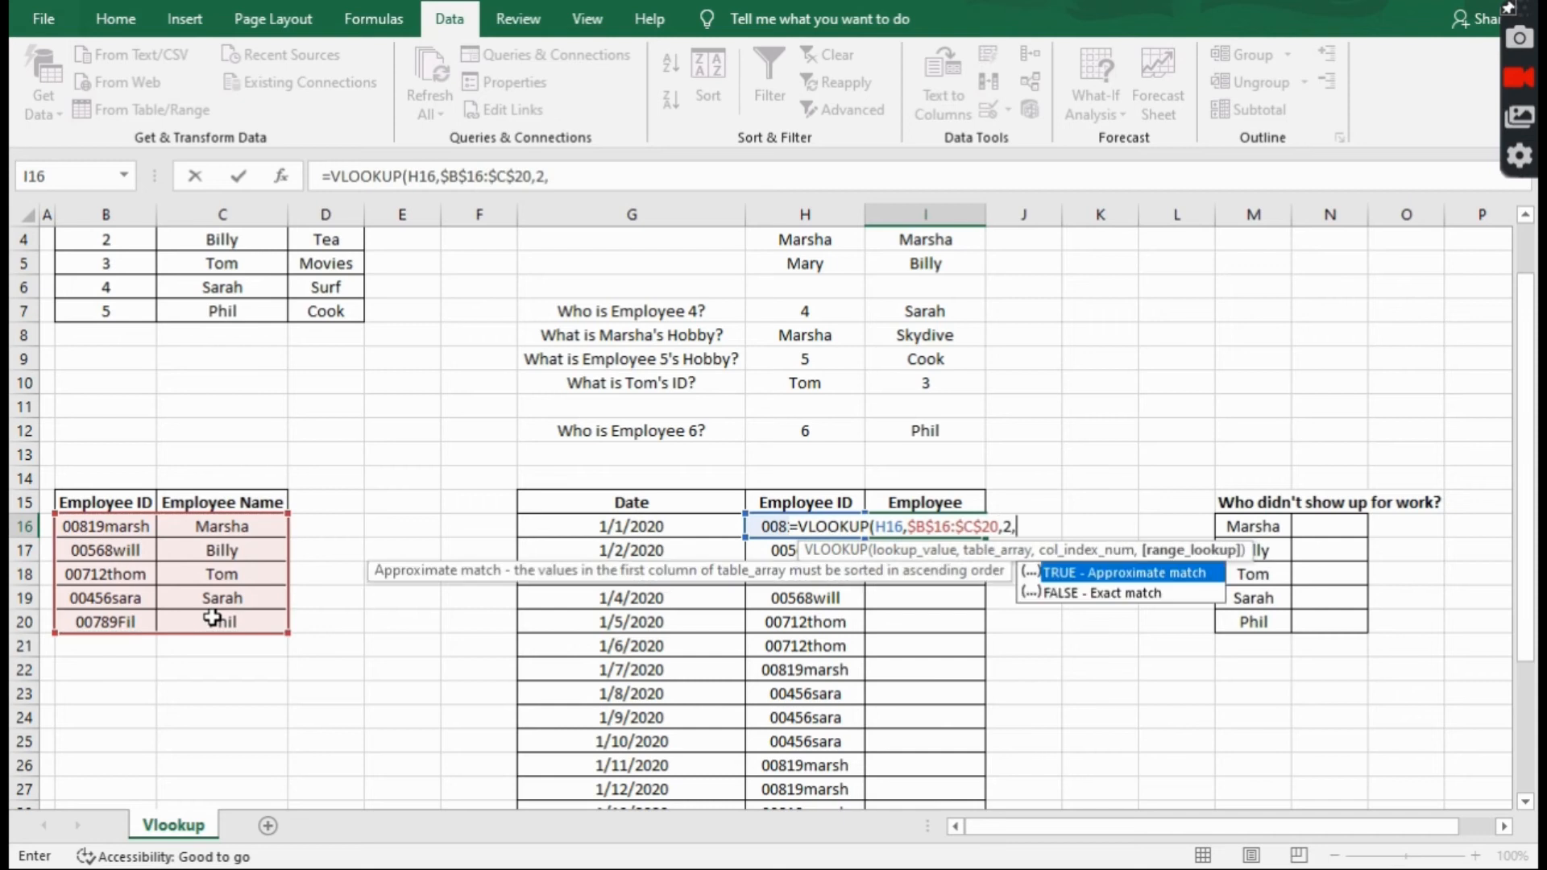
text(false))
key(Return)
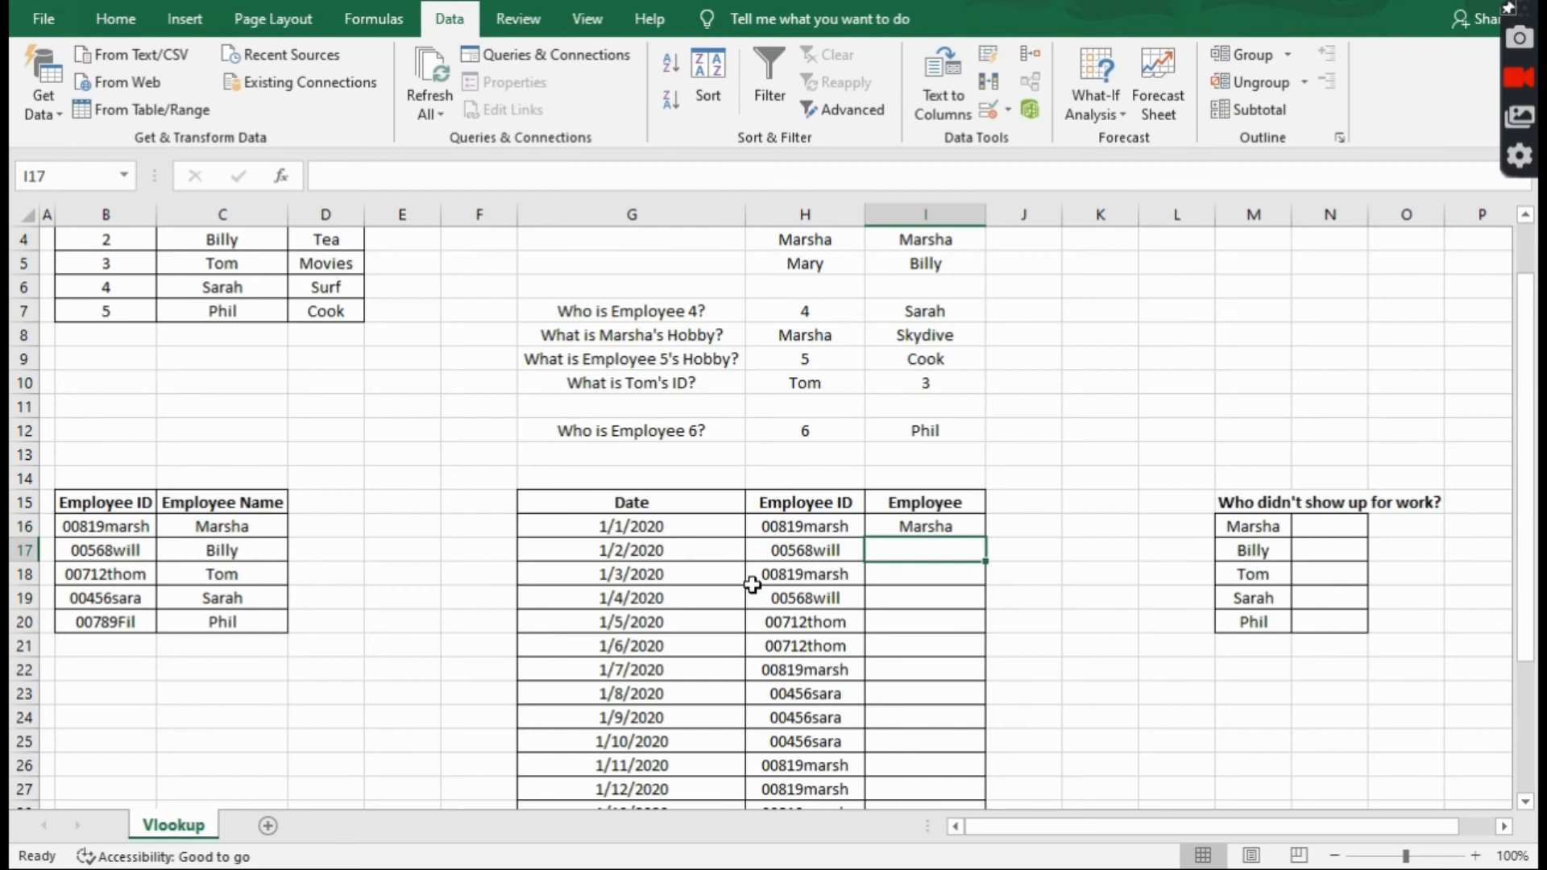
Fill the VLOOKUP formula from cell I16 down the rest of the Employee column and review the filled rows.
click(927, 524)
double_click(988, 539)
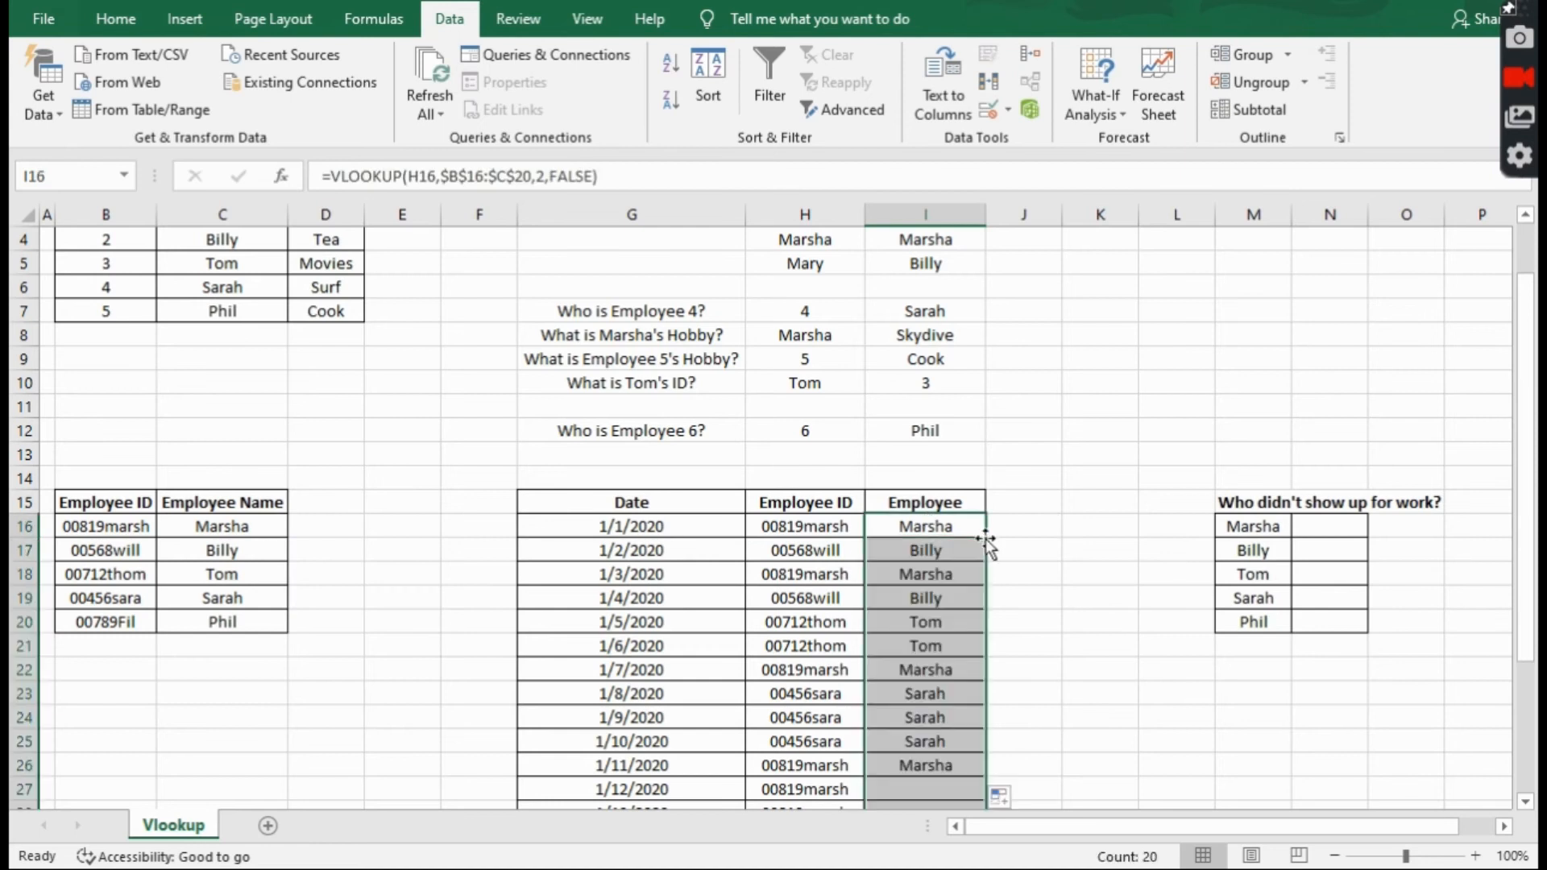
scroll(985, 542, down, 4)
scroll(983, 544, up, 3)
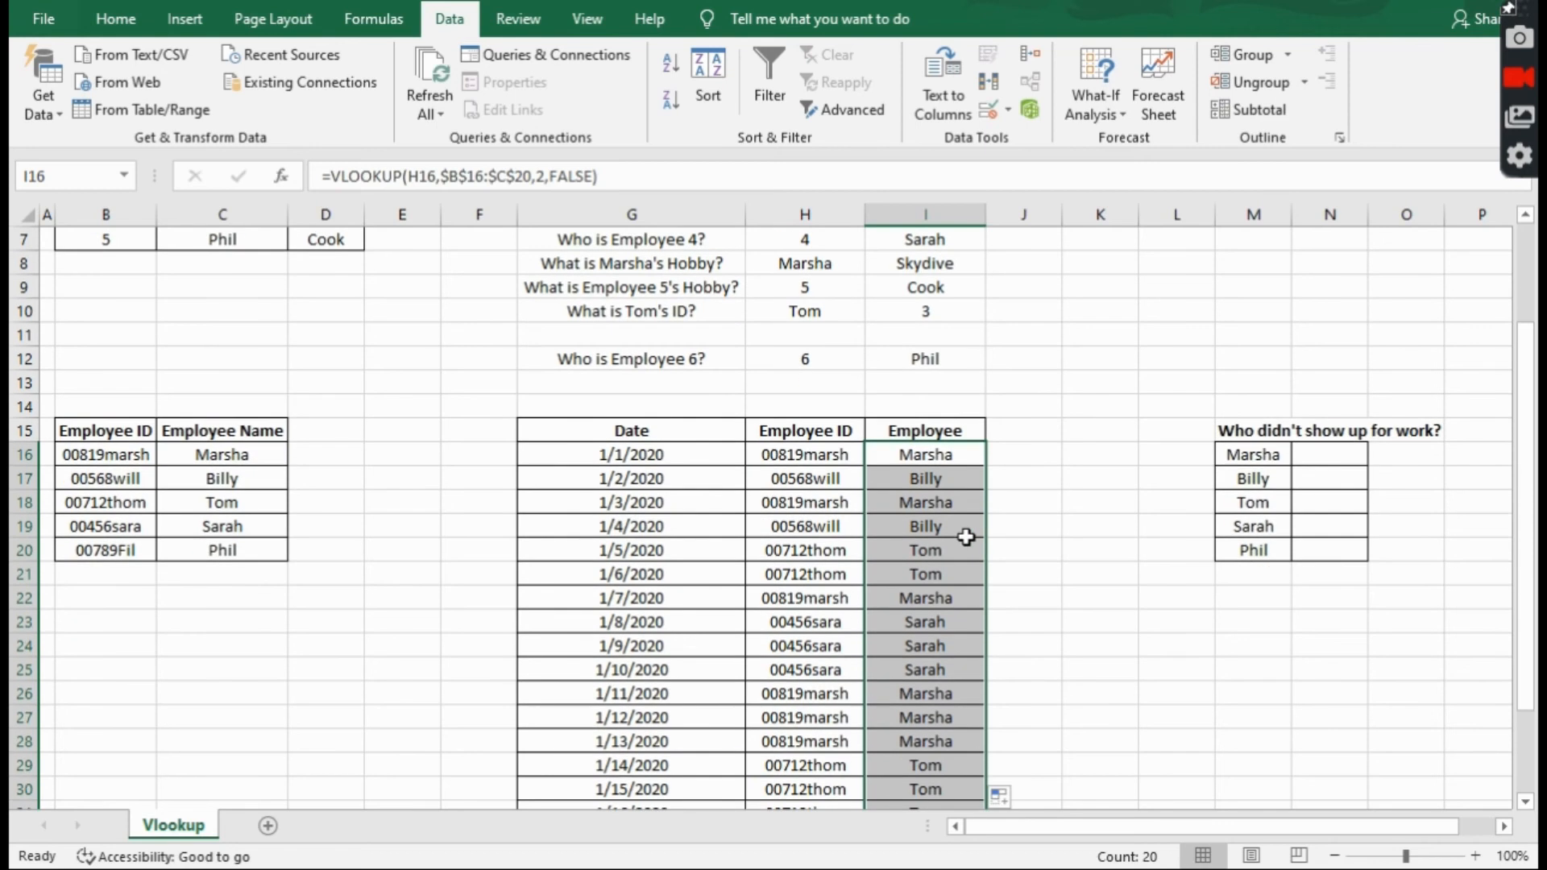
Clear the dated table's Employee column and enter the array-form formula =LOOKUP(H16,$B$16:$C$20) in cell I16.
key(Delete)
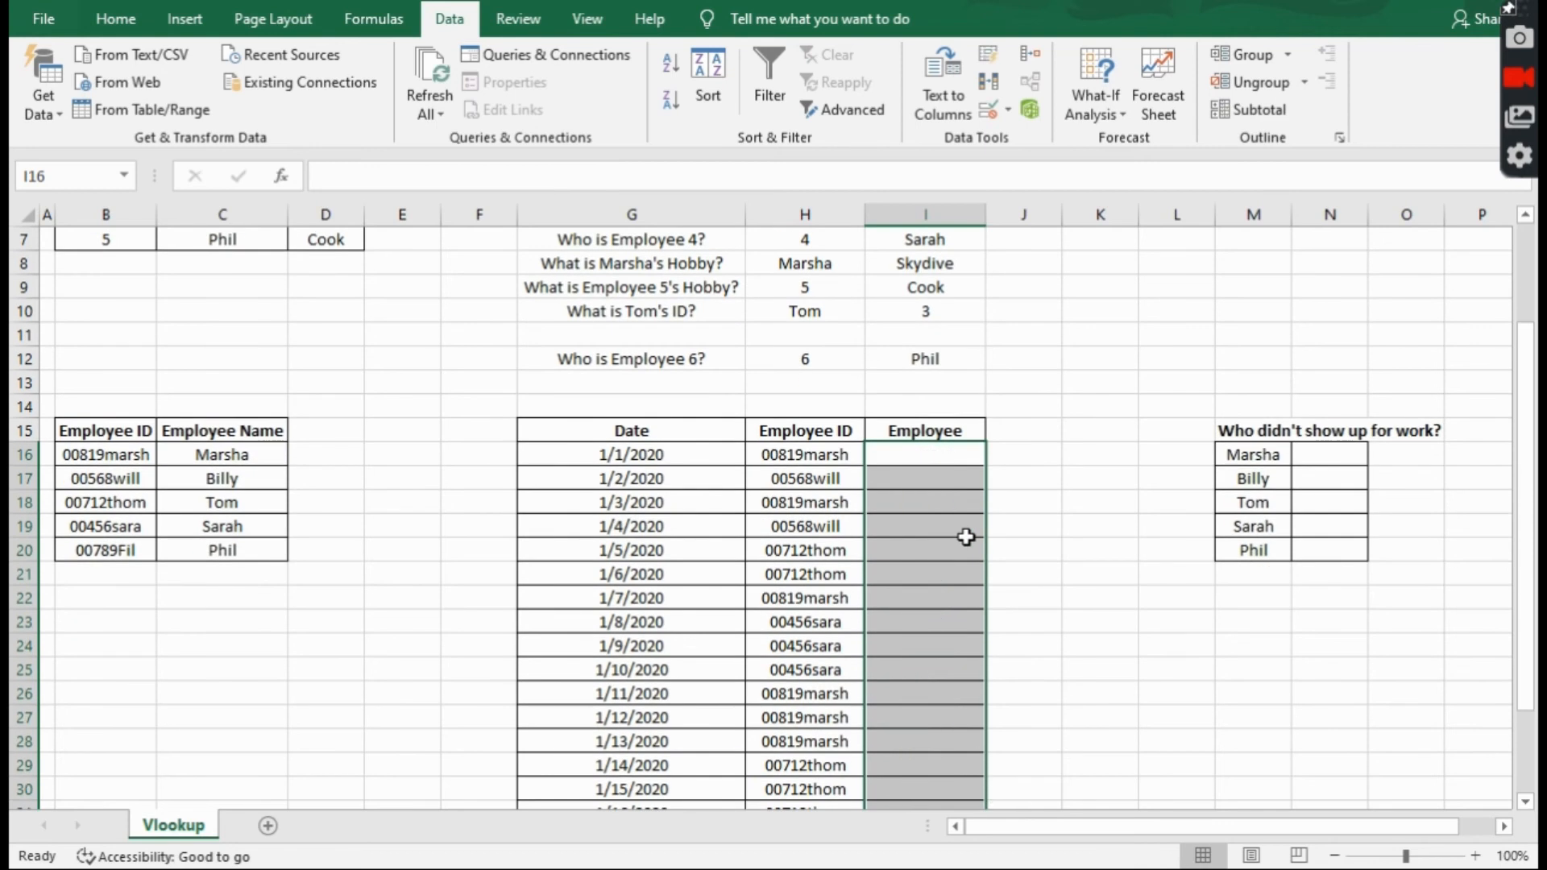
text(=look)
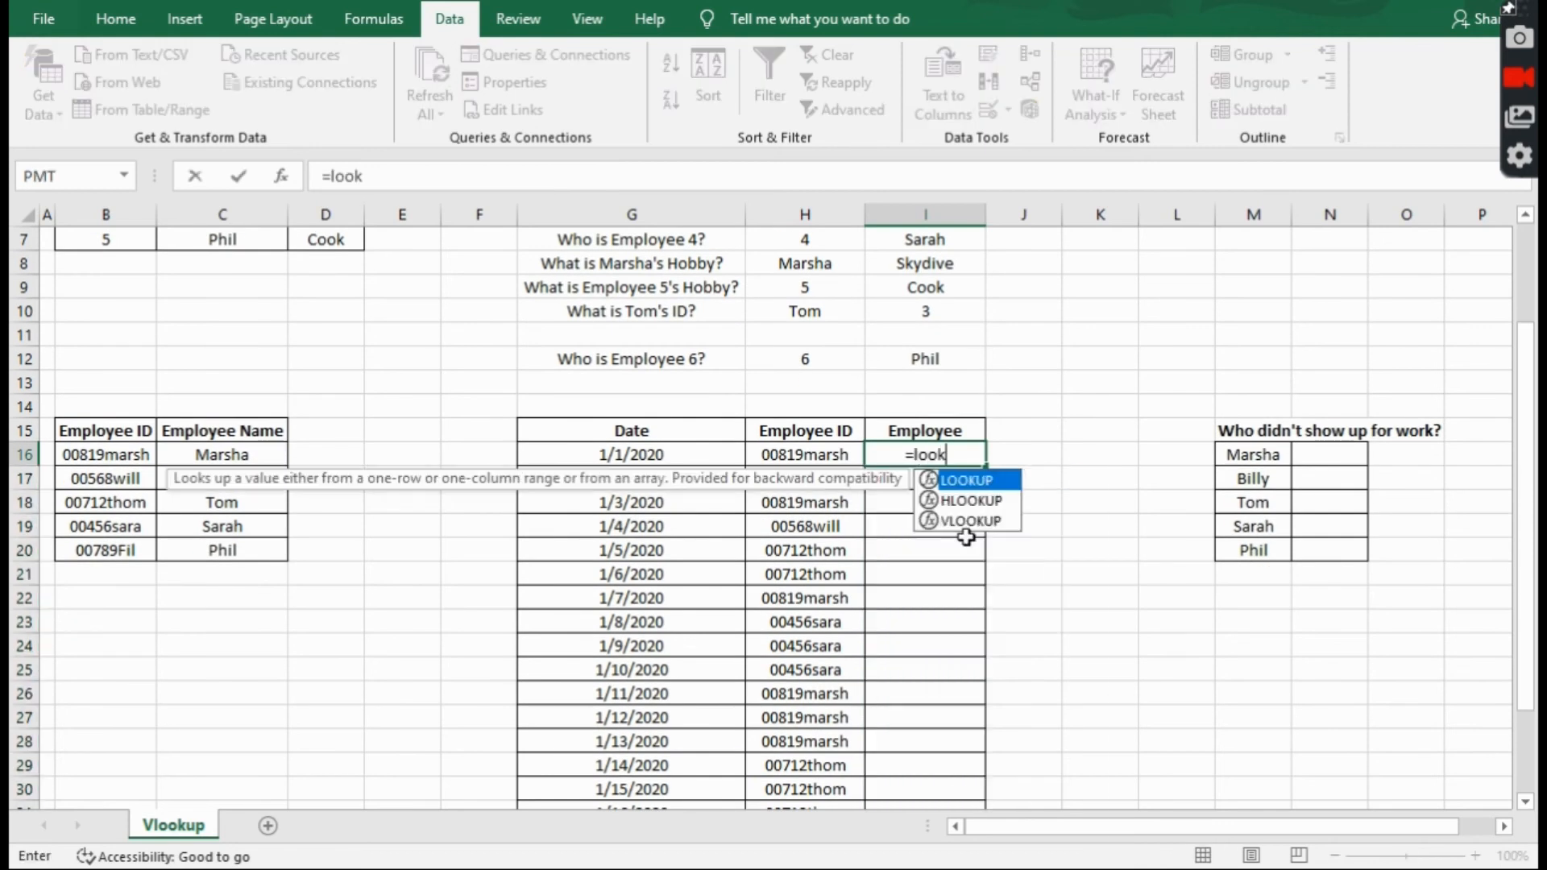
key(Tab)
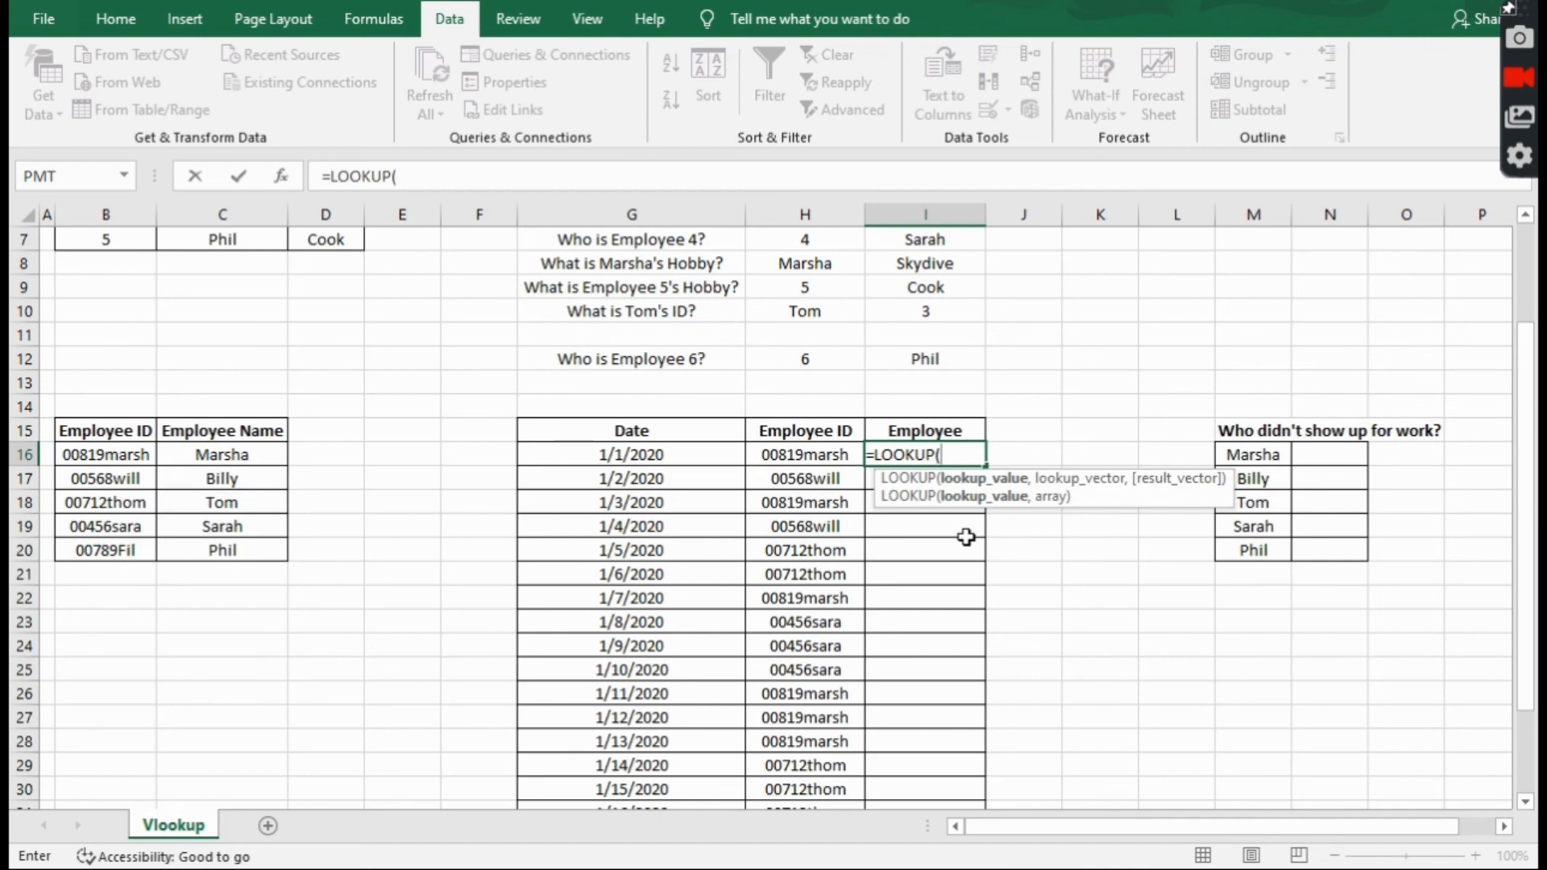
click(788, 456)
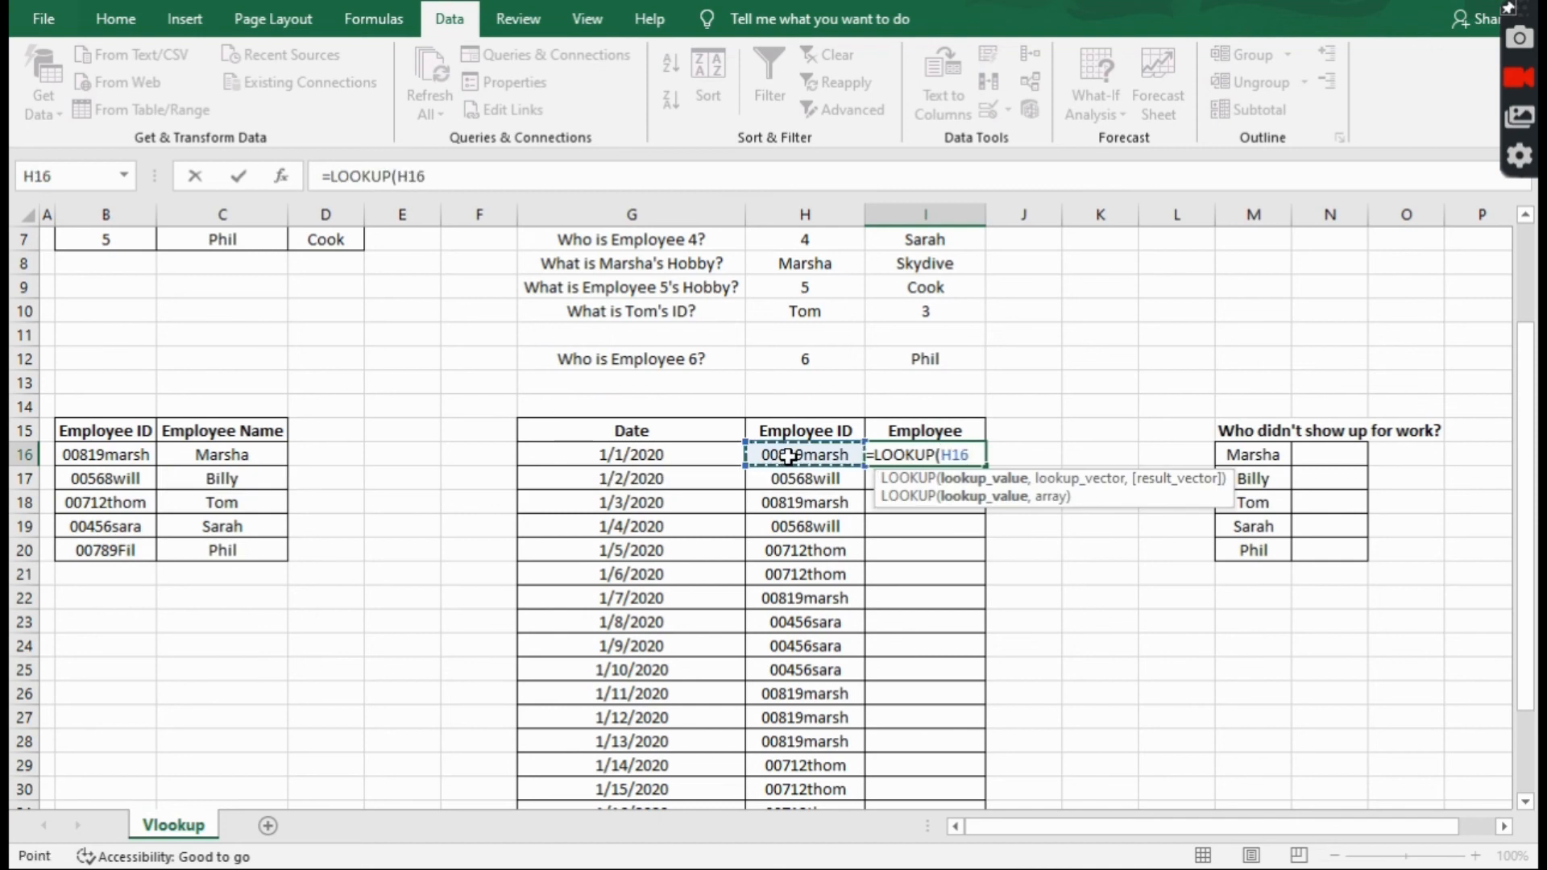
text(,)
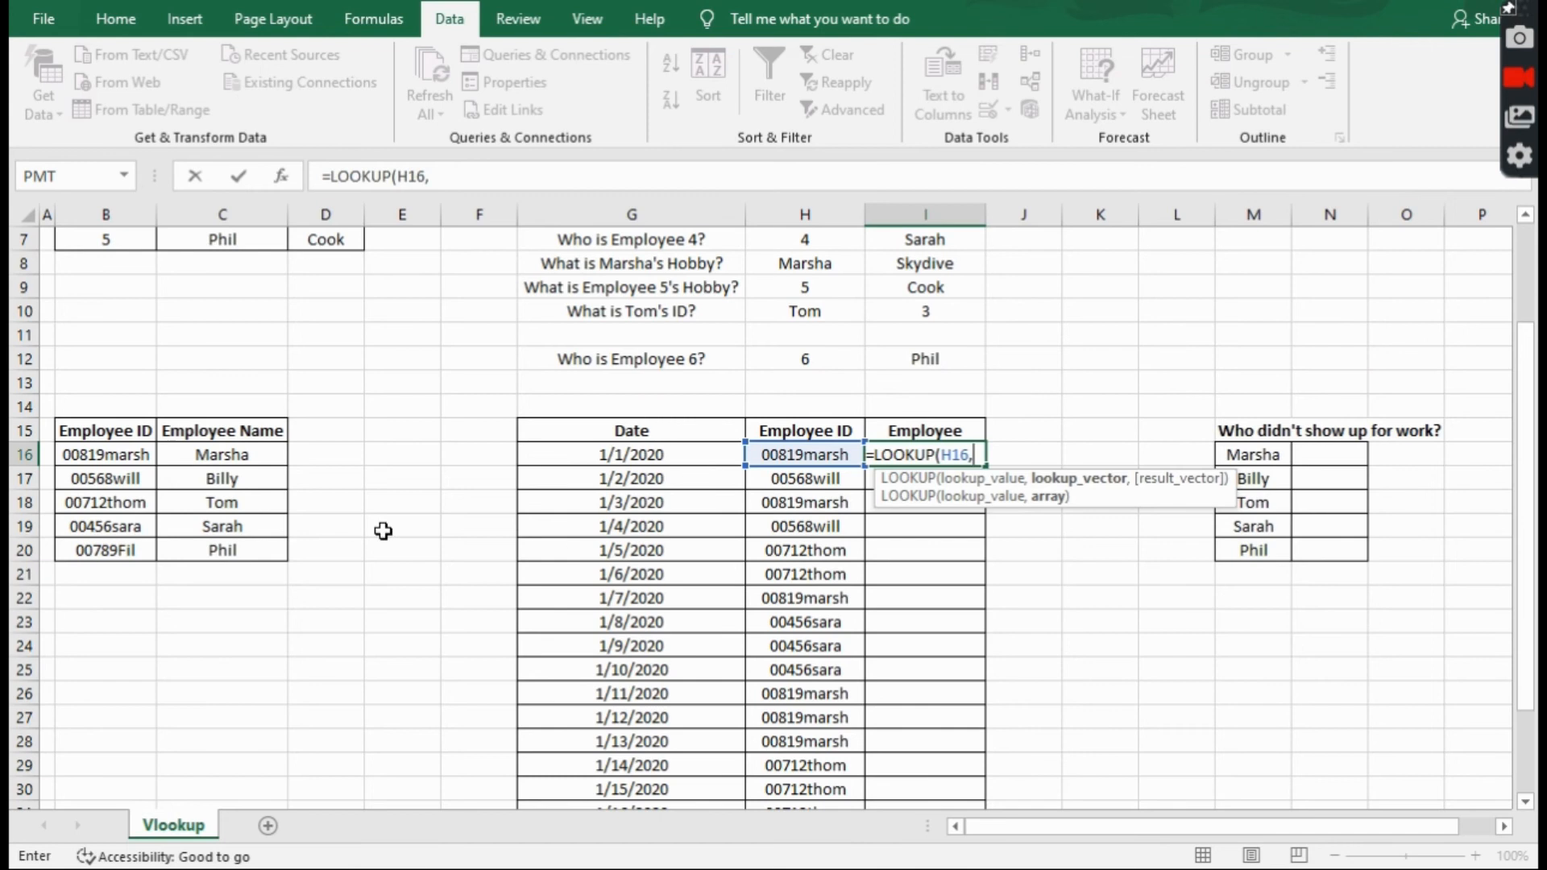
click(118, 464)
drag(118, 463, 191, 545)
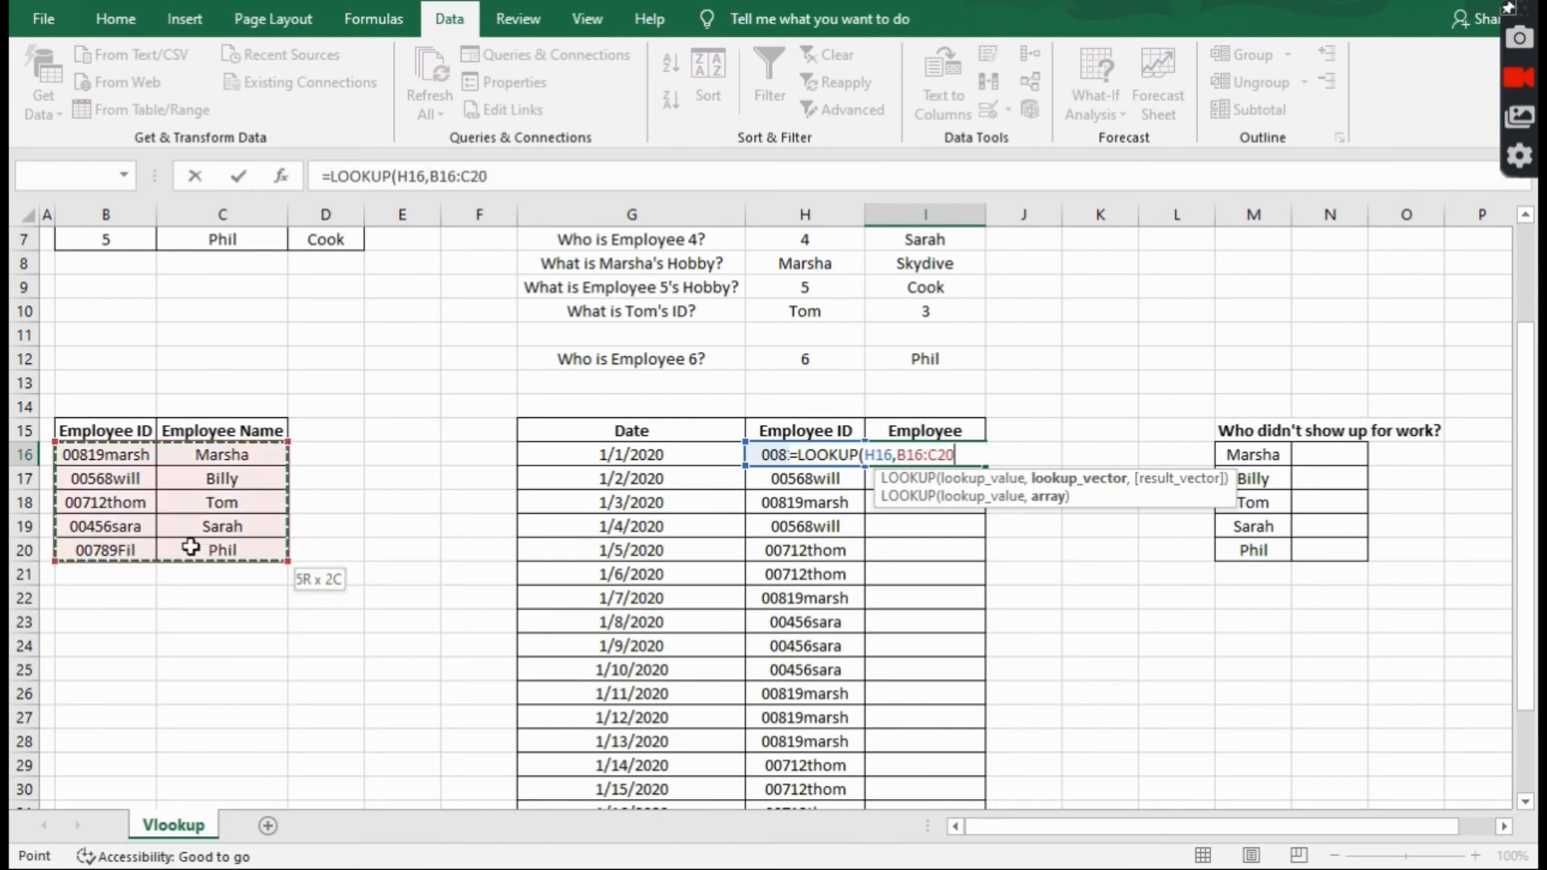
key(F4)
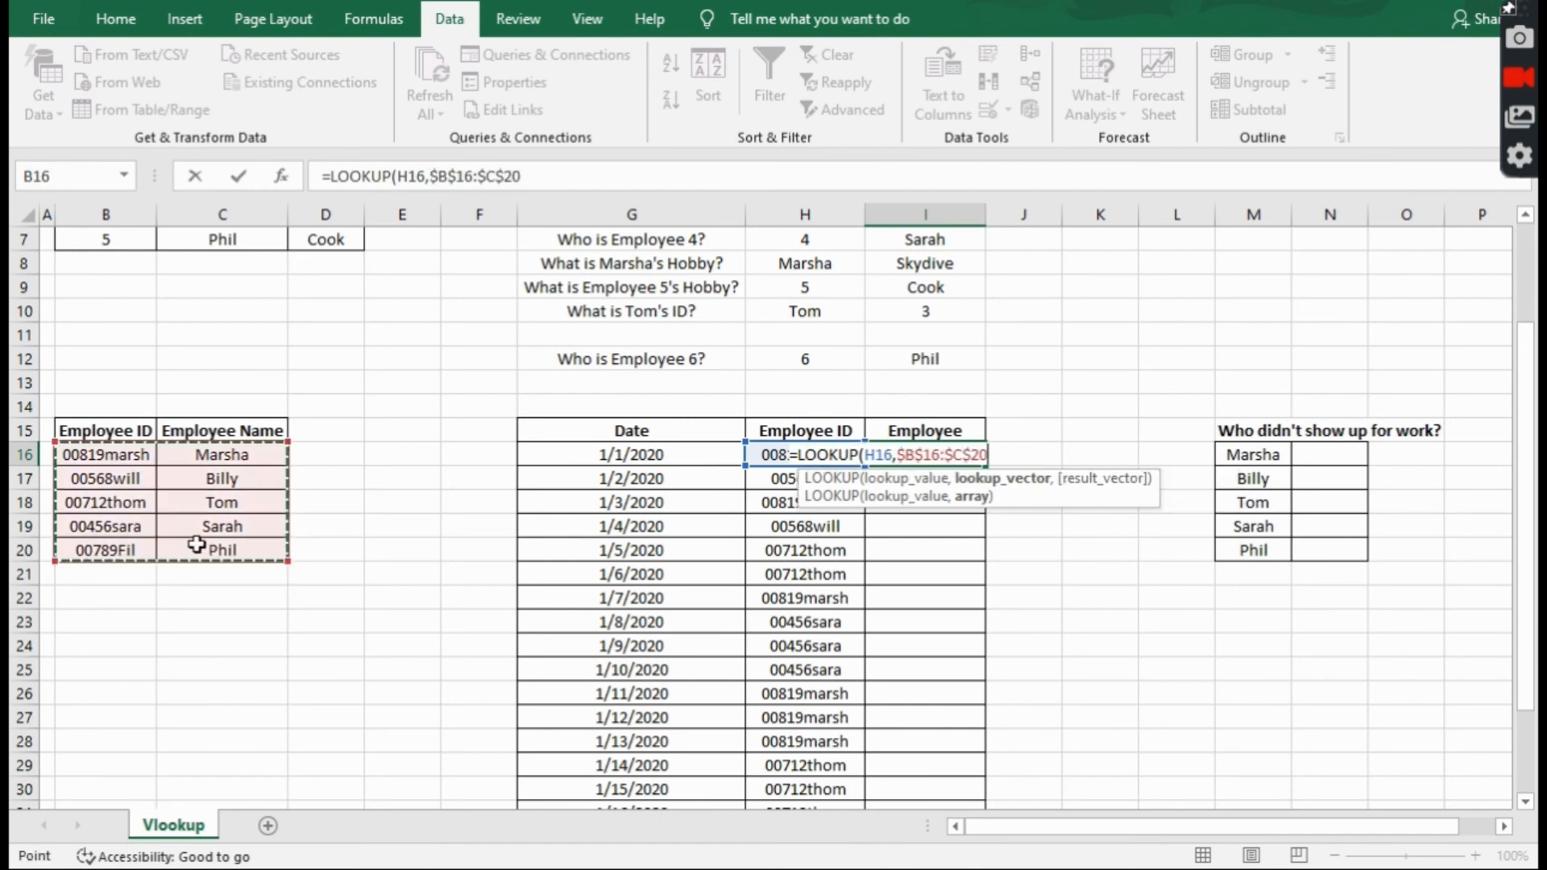
text())
key(Return)
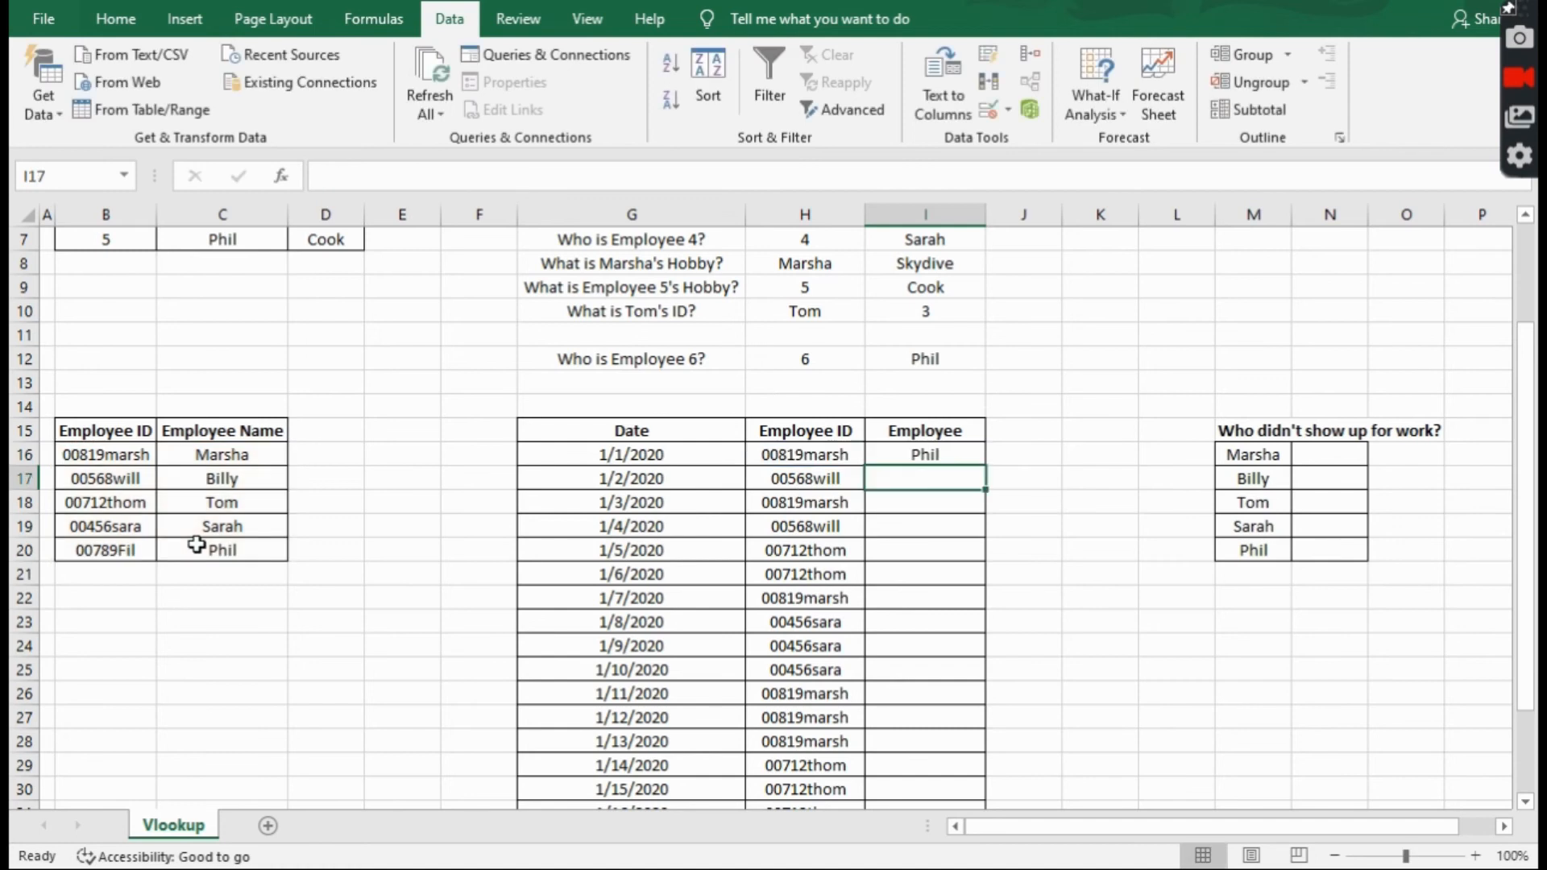
Fill the LOOKUP formula from cell I16 down the Employee column and inspect the filled rows, including I21, I17 and H21.
click(967, 456)
double_click(986, 467)
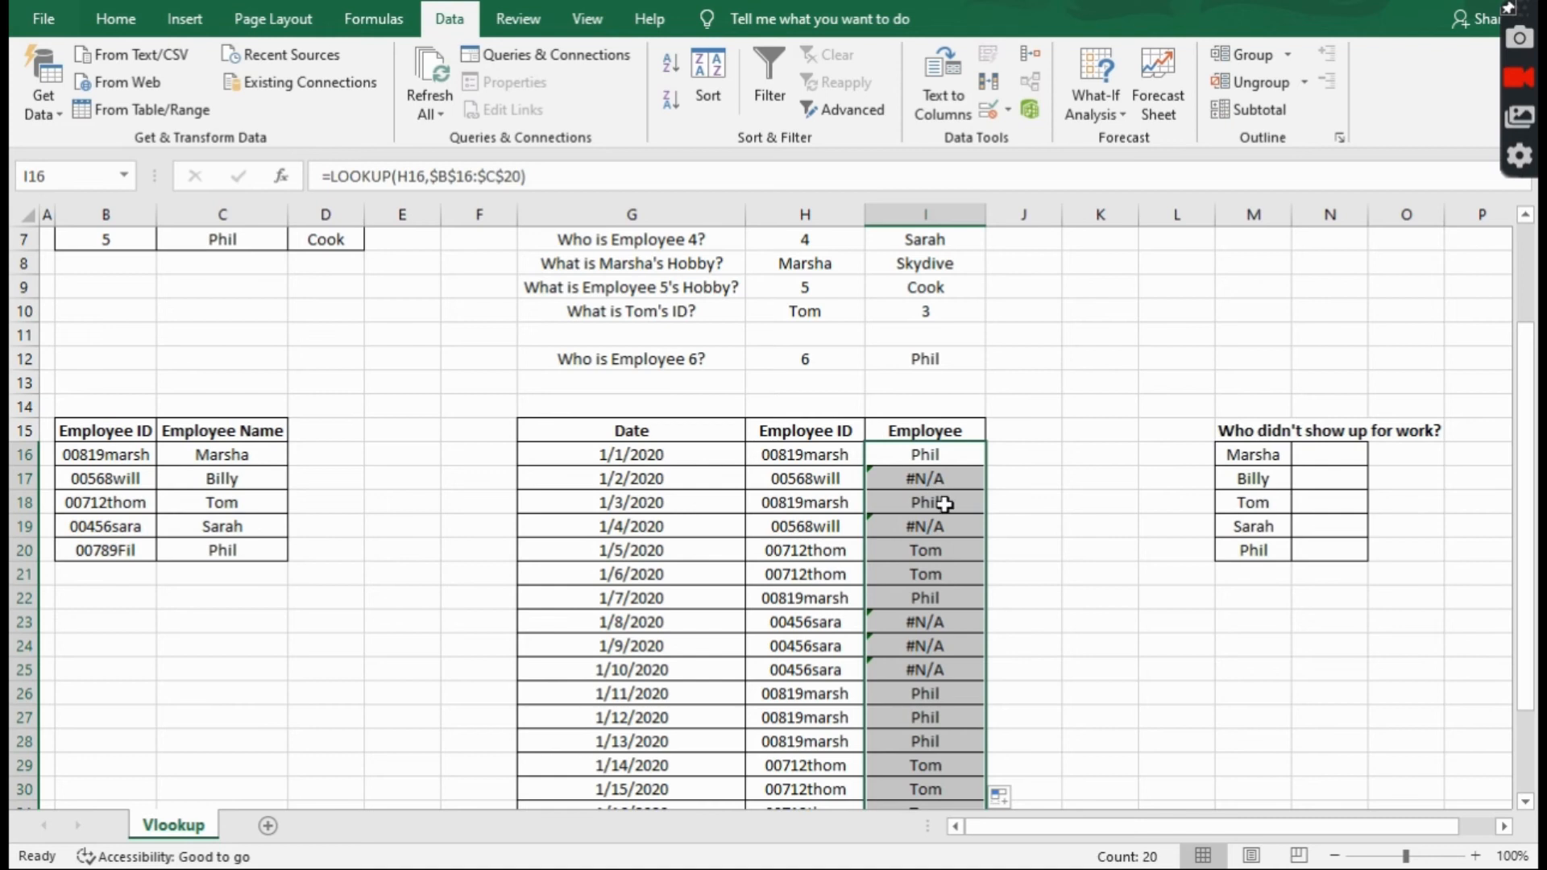
scroll(947, 554, down, 1)
scroll(947, 554, down, 2)
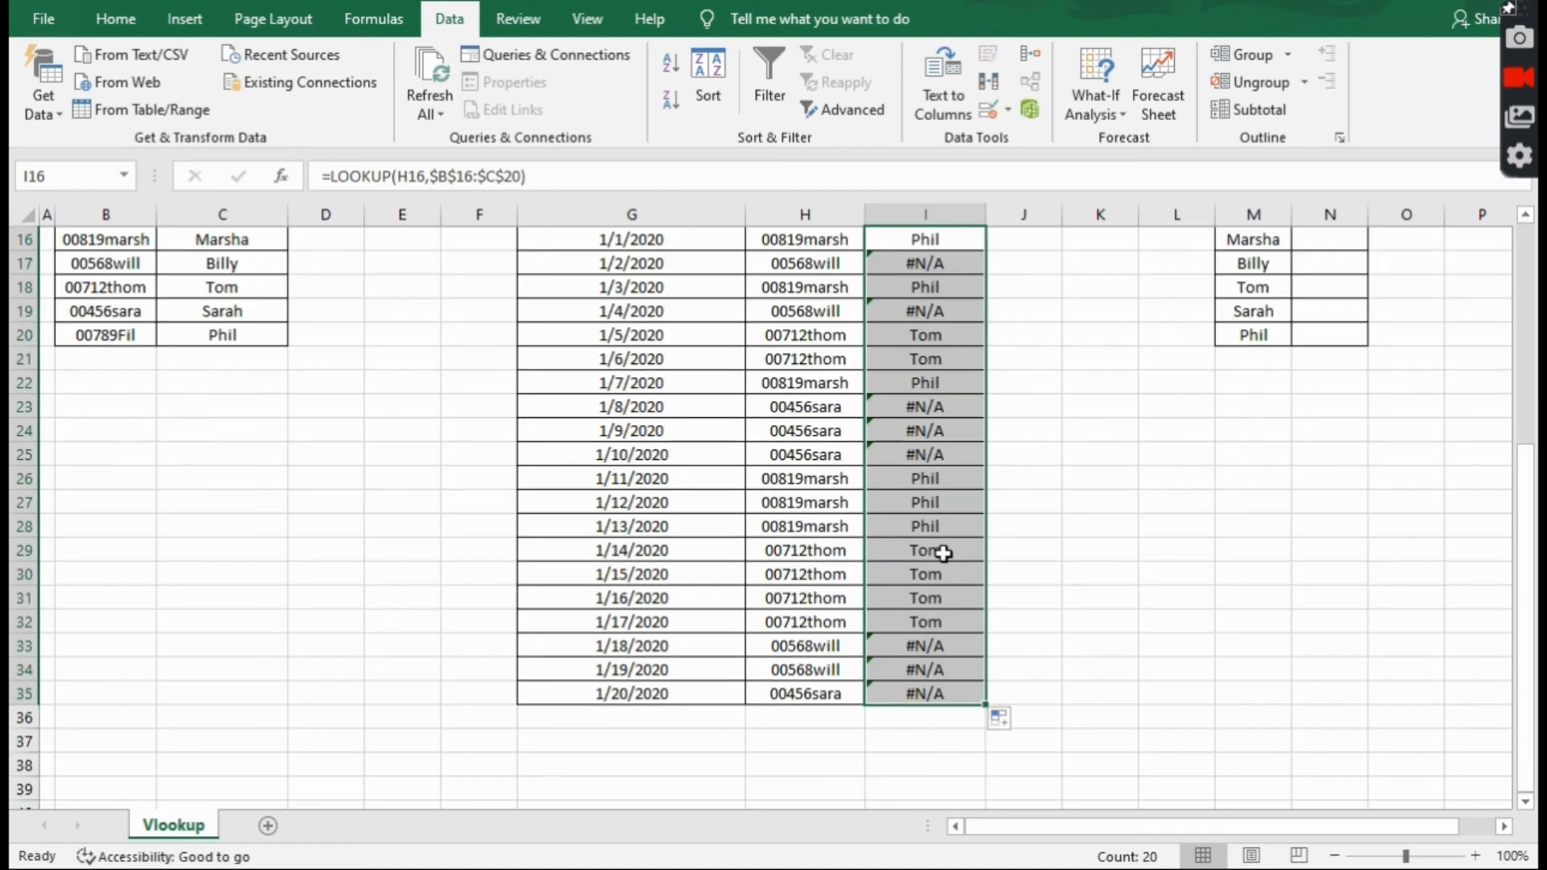
scroll(944, 556, up, 2)
click(935, 496)
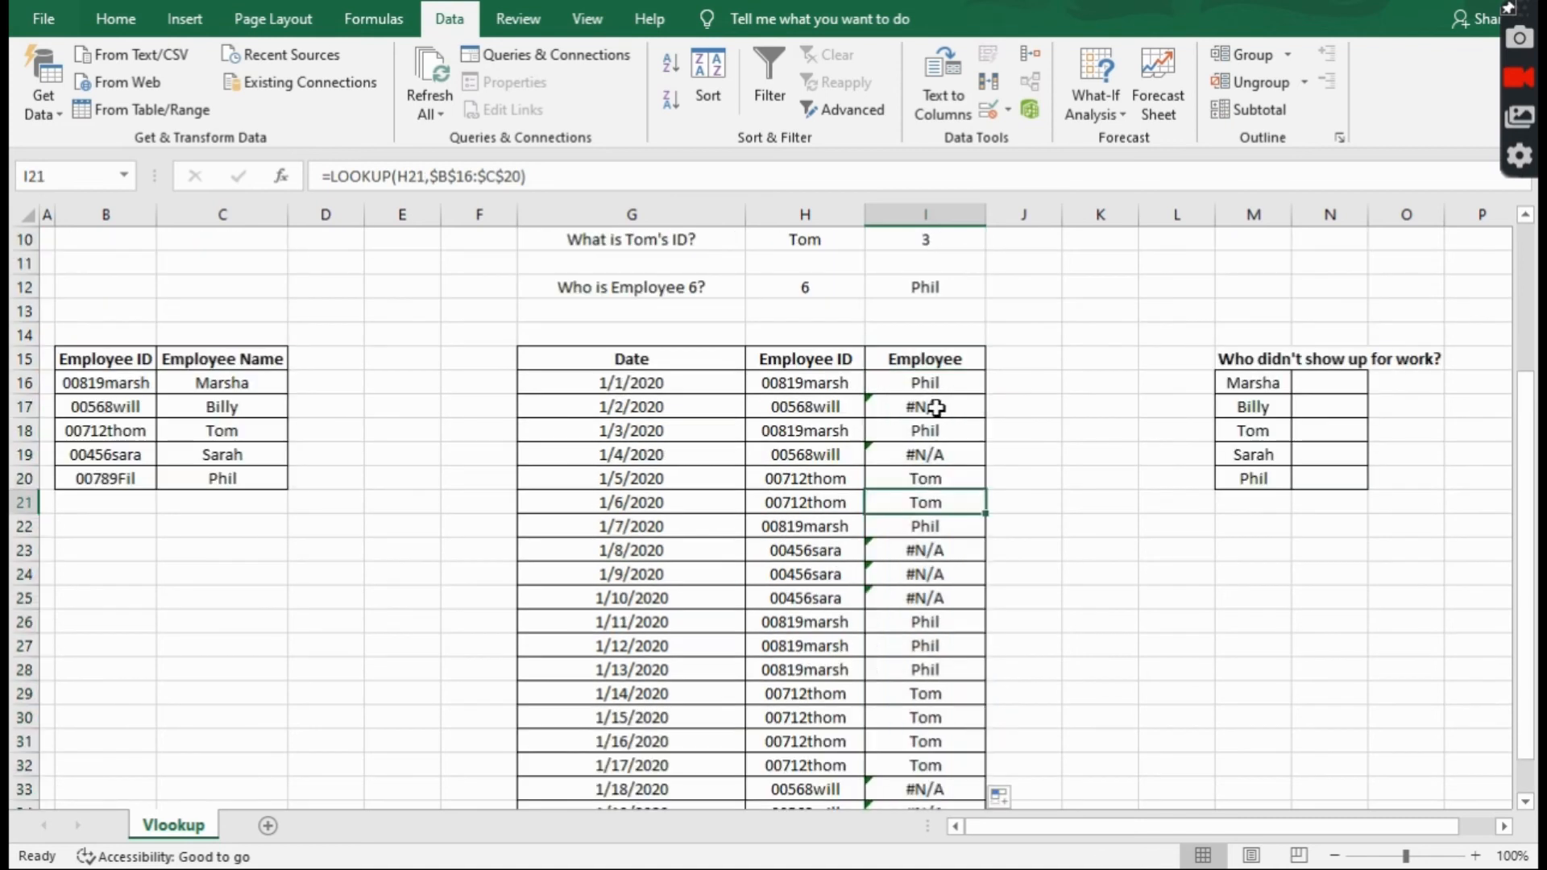
click(938, 409)
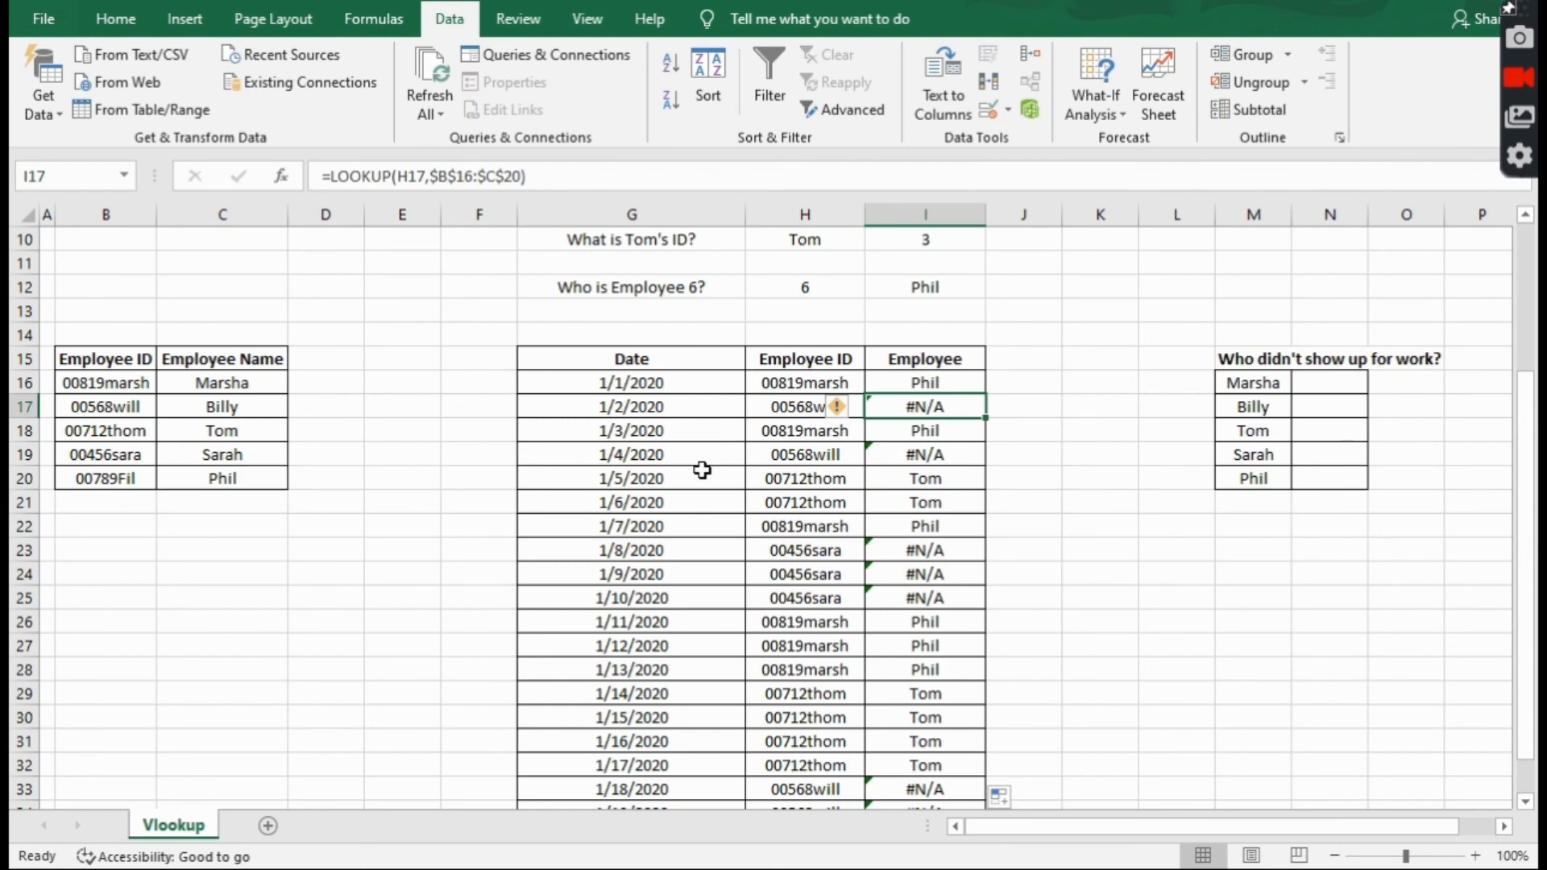
click(762, 503)
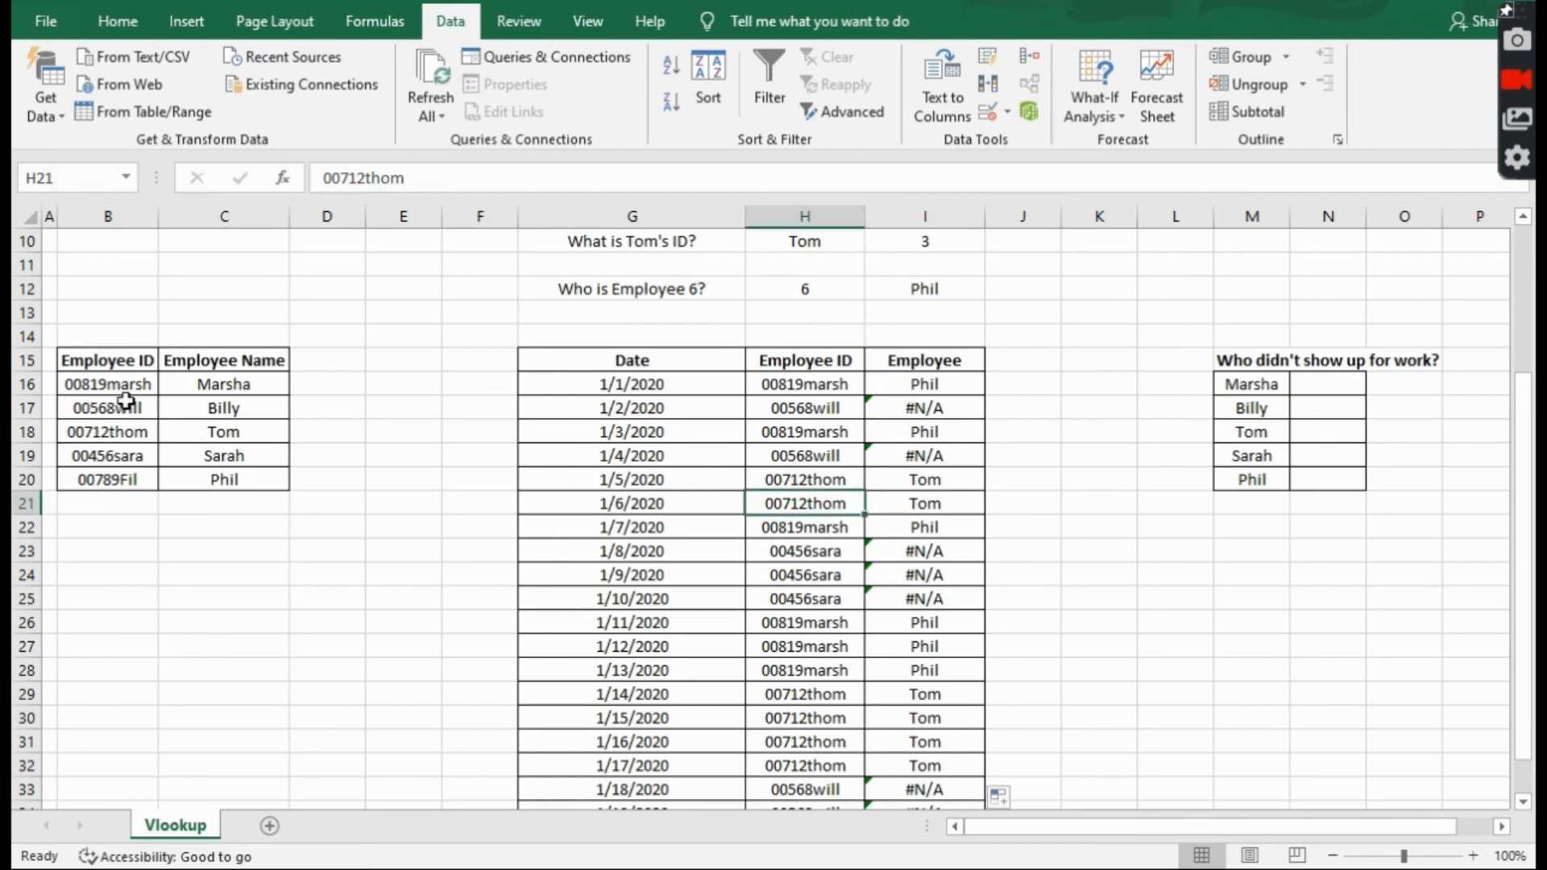
Sort the lower Employee ID and Employee Name table by Employee ID from A to Z and review the dated table's Employee column.
click(117, 435)
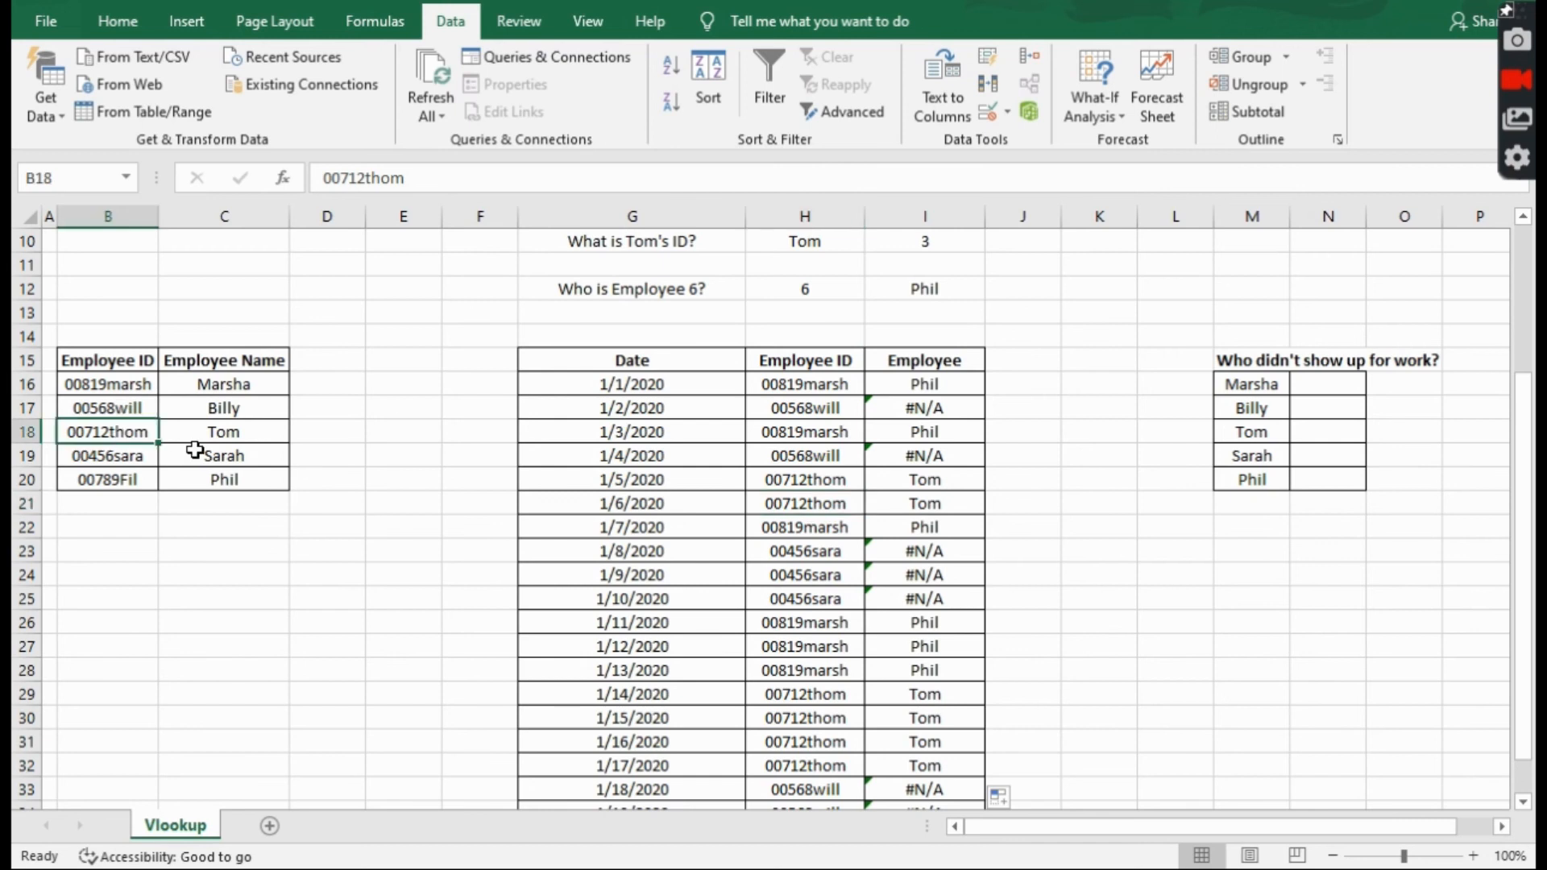
key(ctrl+a)
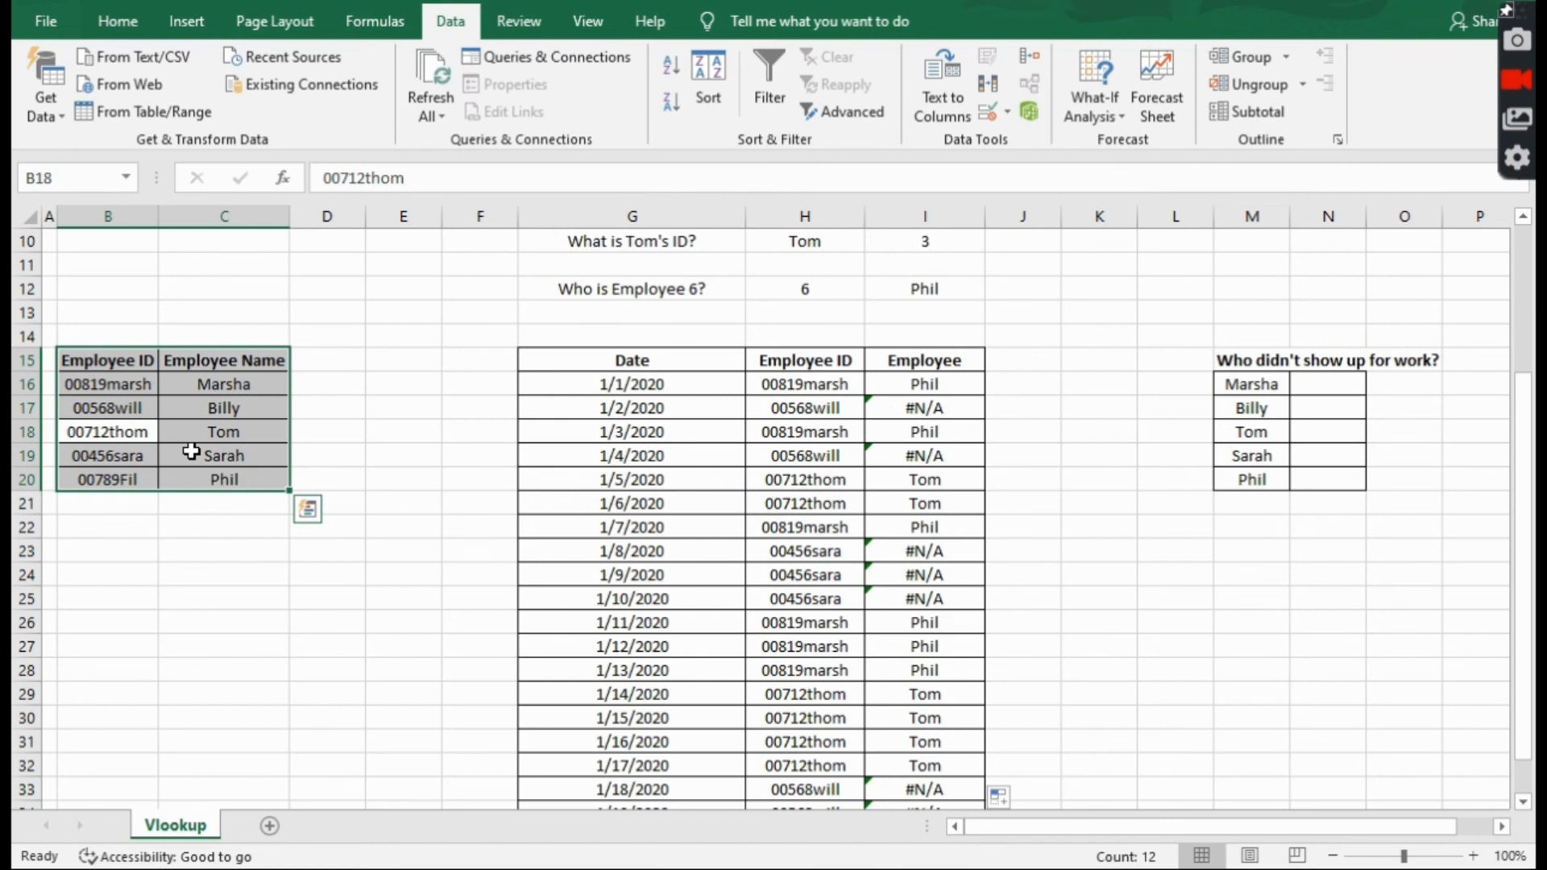
key(alt)
key(a)
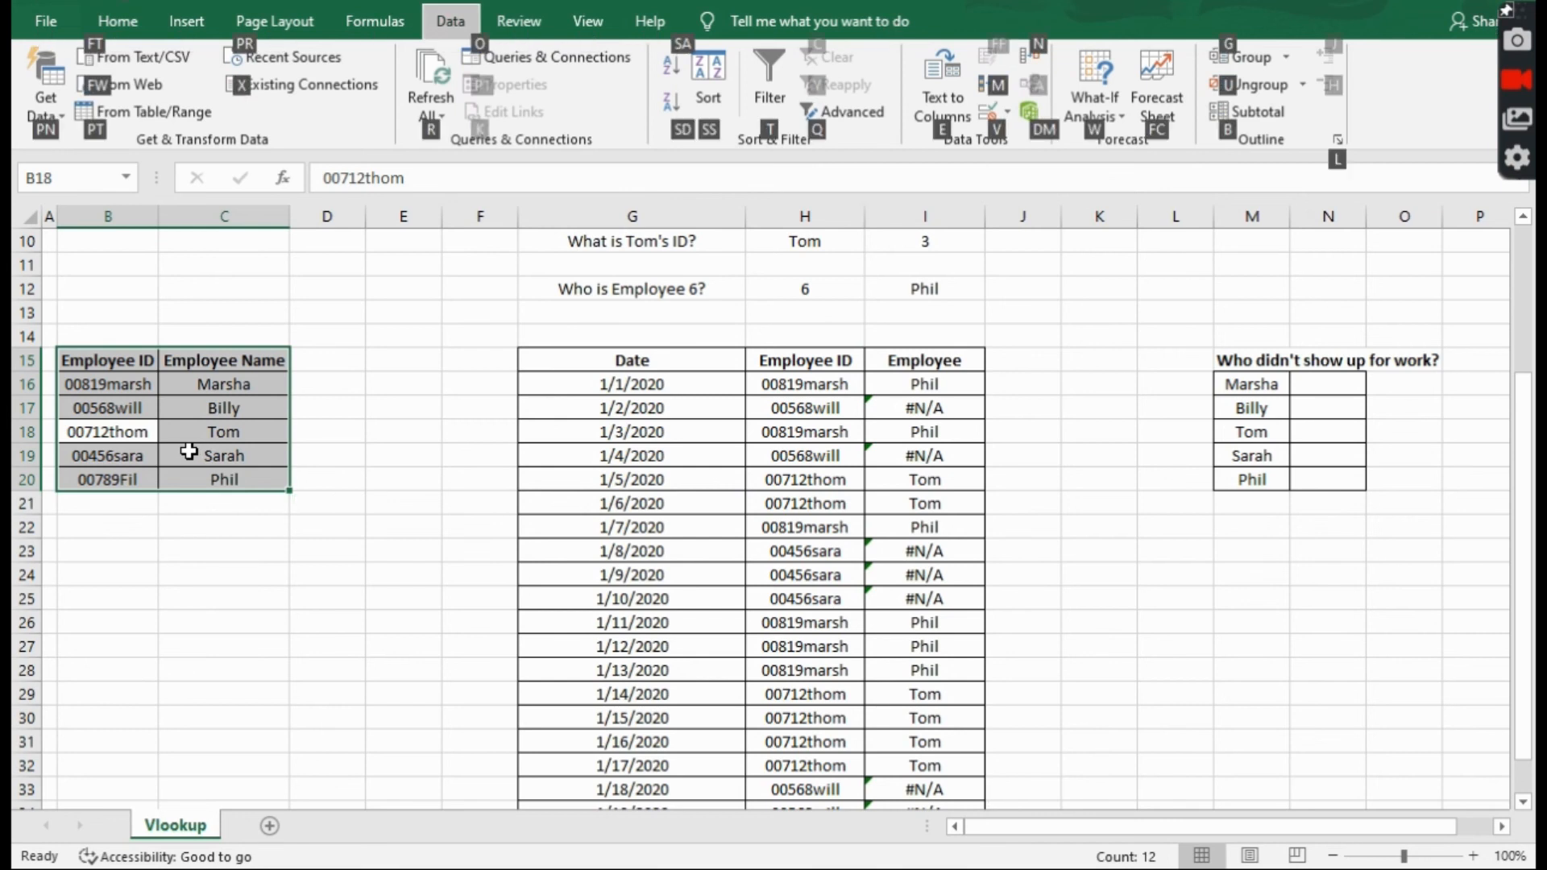
key(s)
key(s)
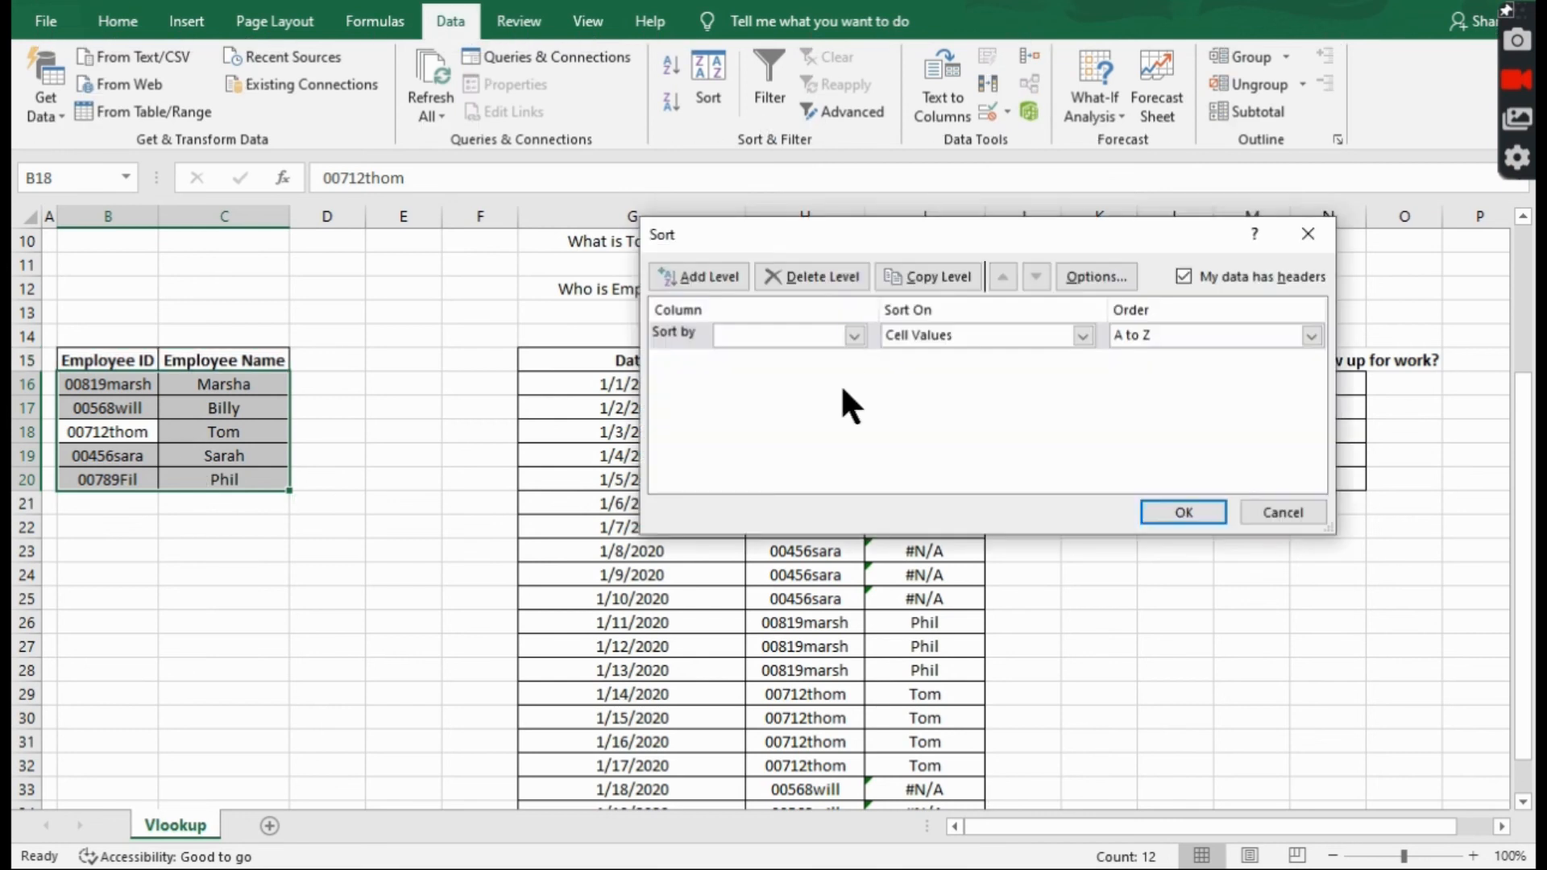
click(854, 336)
click(830, 351)
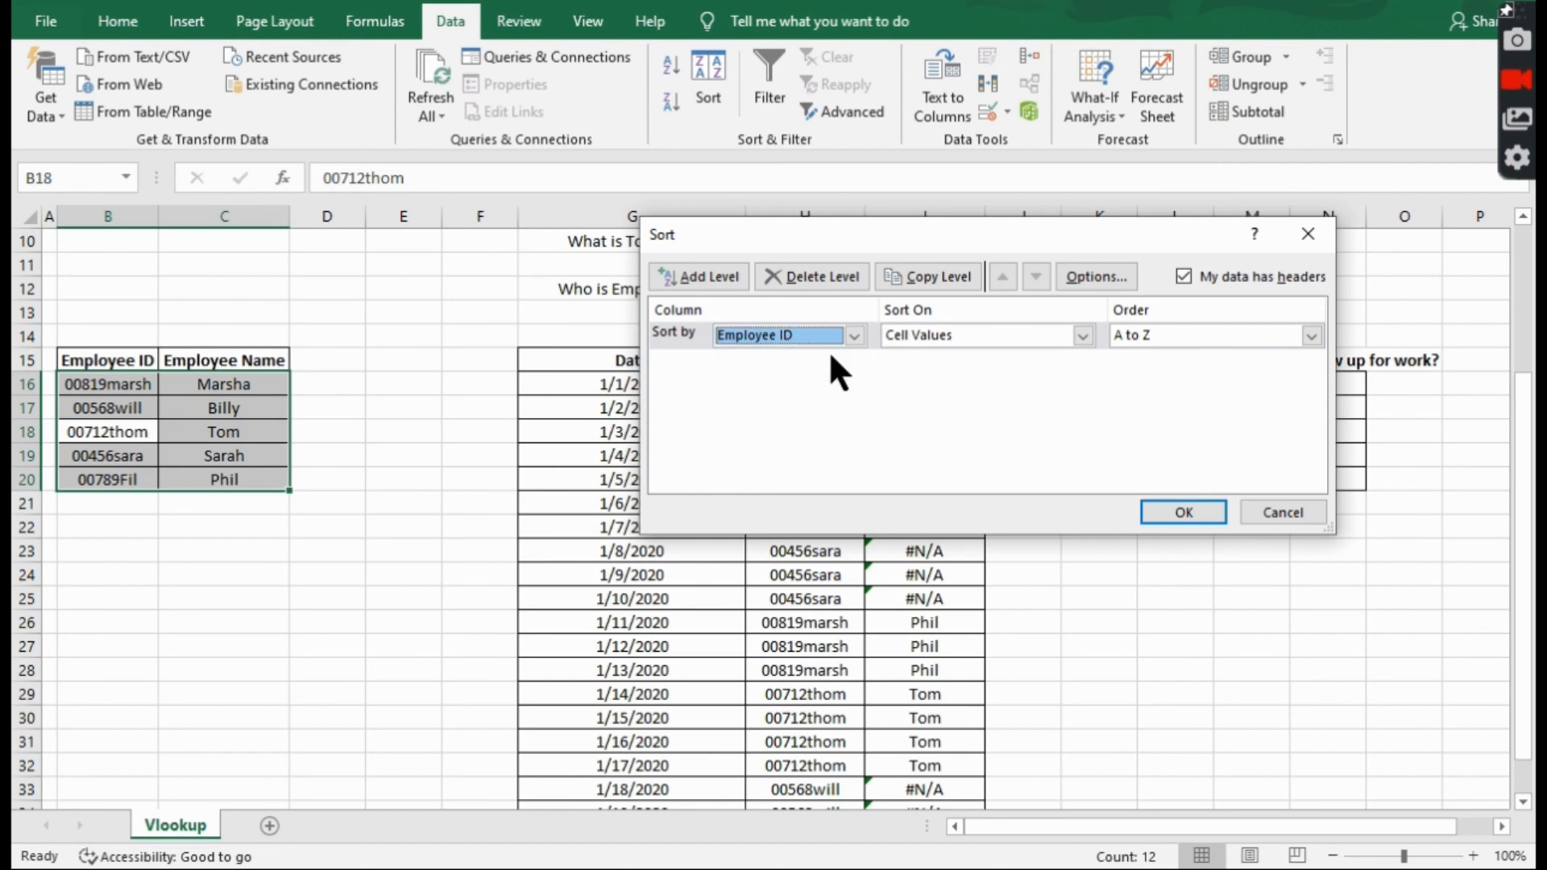
click(1183, 512)
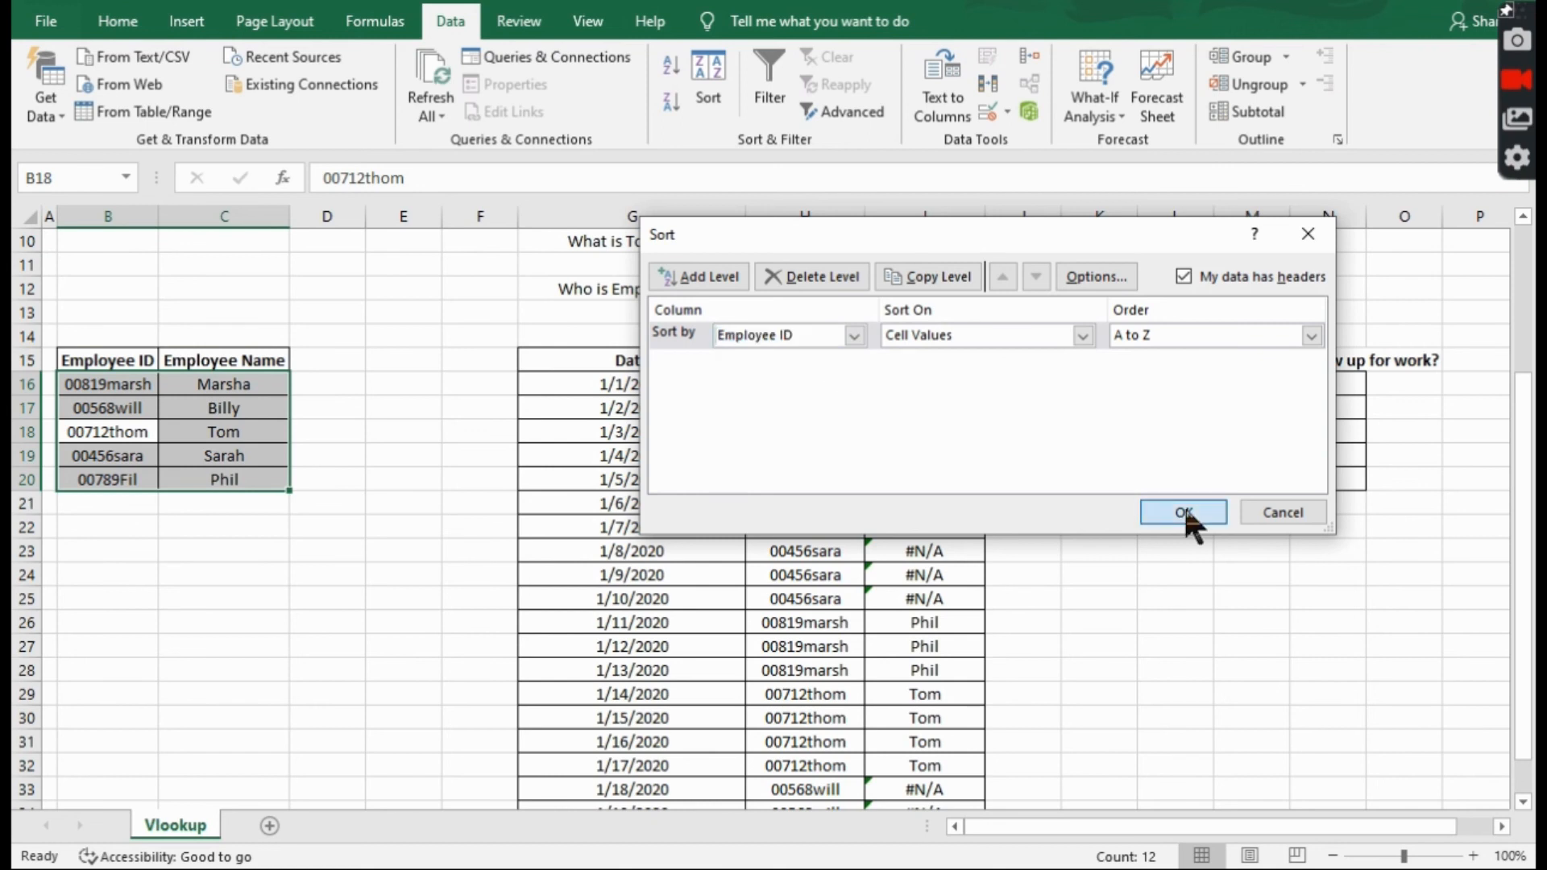
click(473, 503)
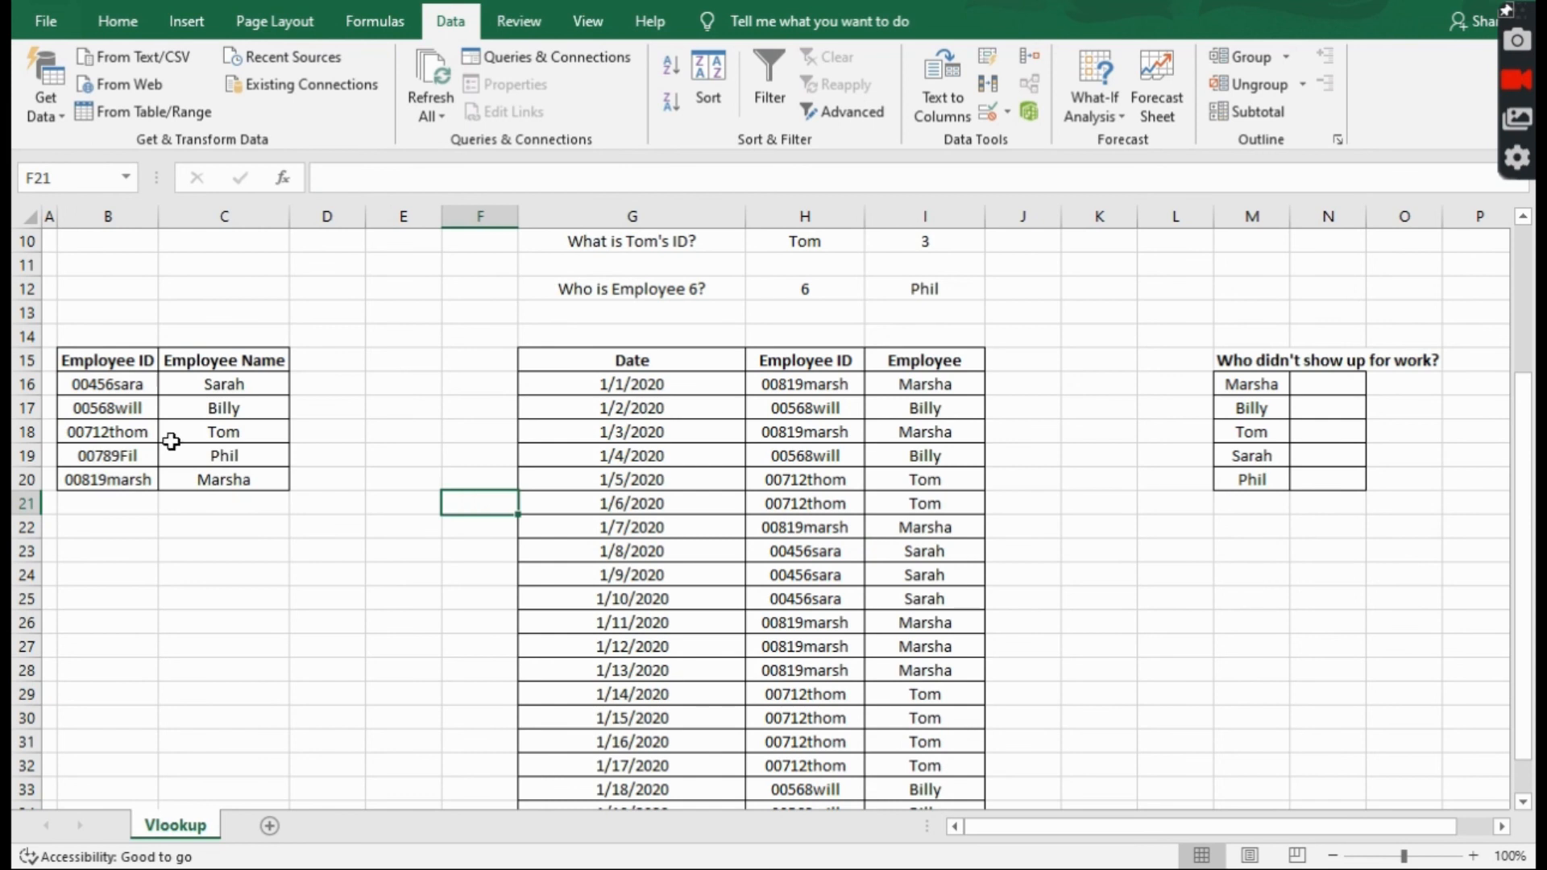
scroll(969, 385, down, 4)
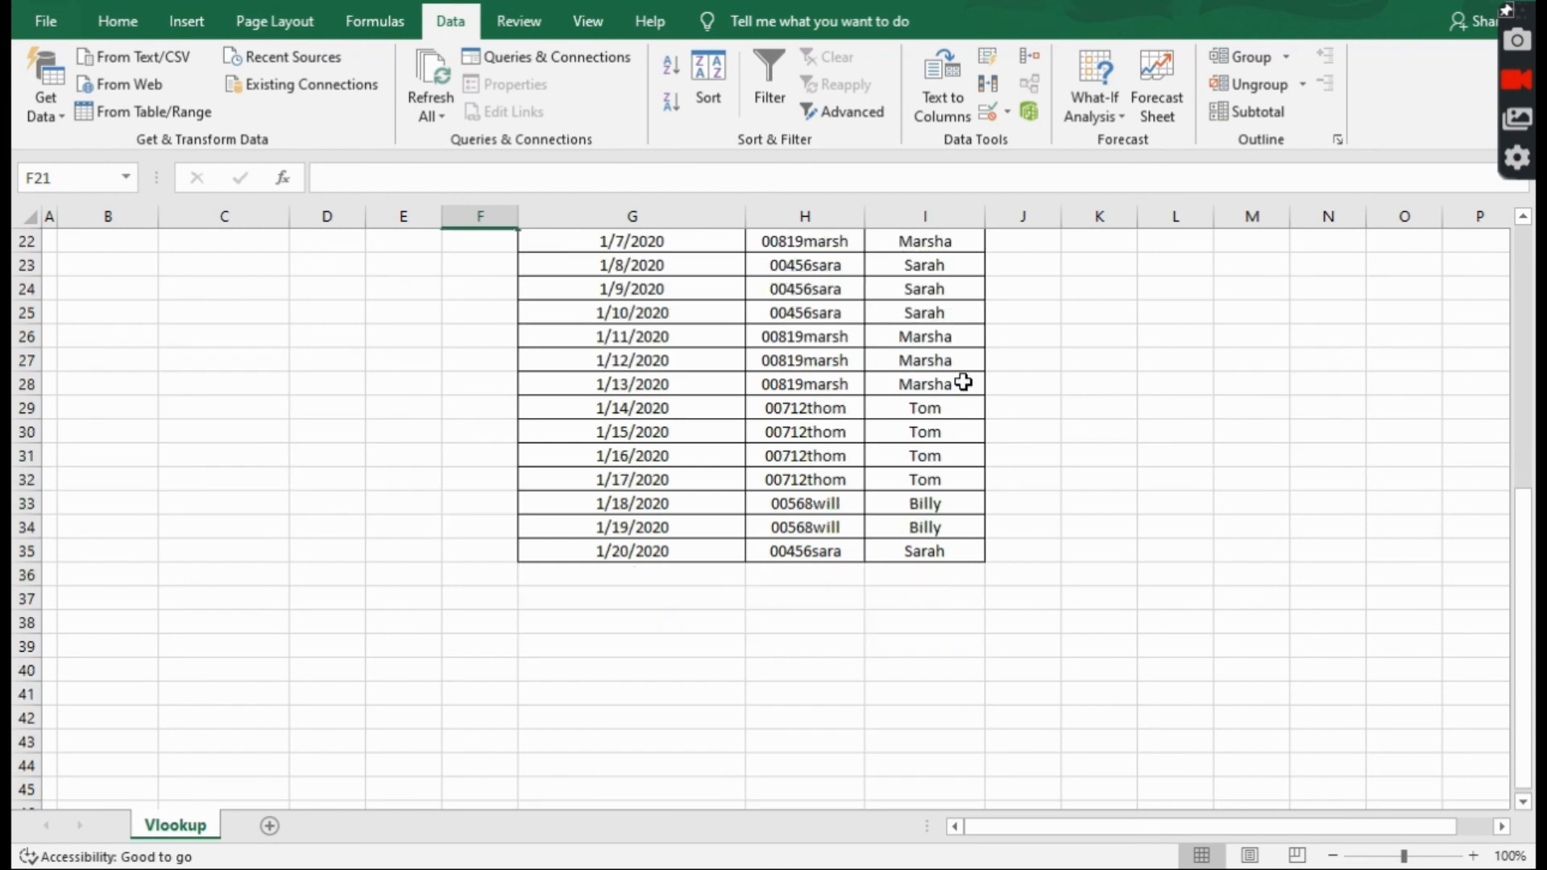
scroll(927, 516, up, 3)
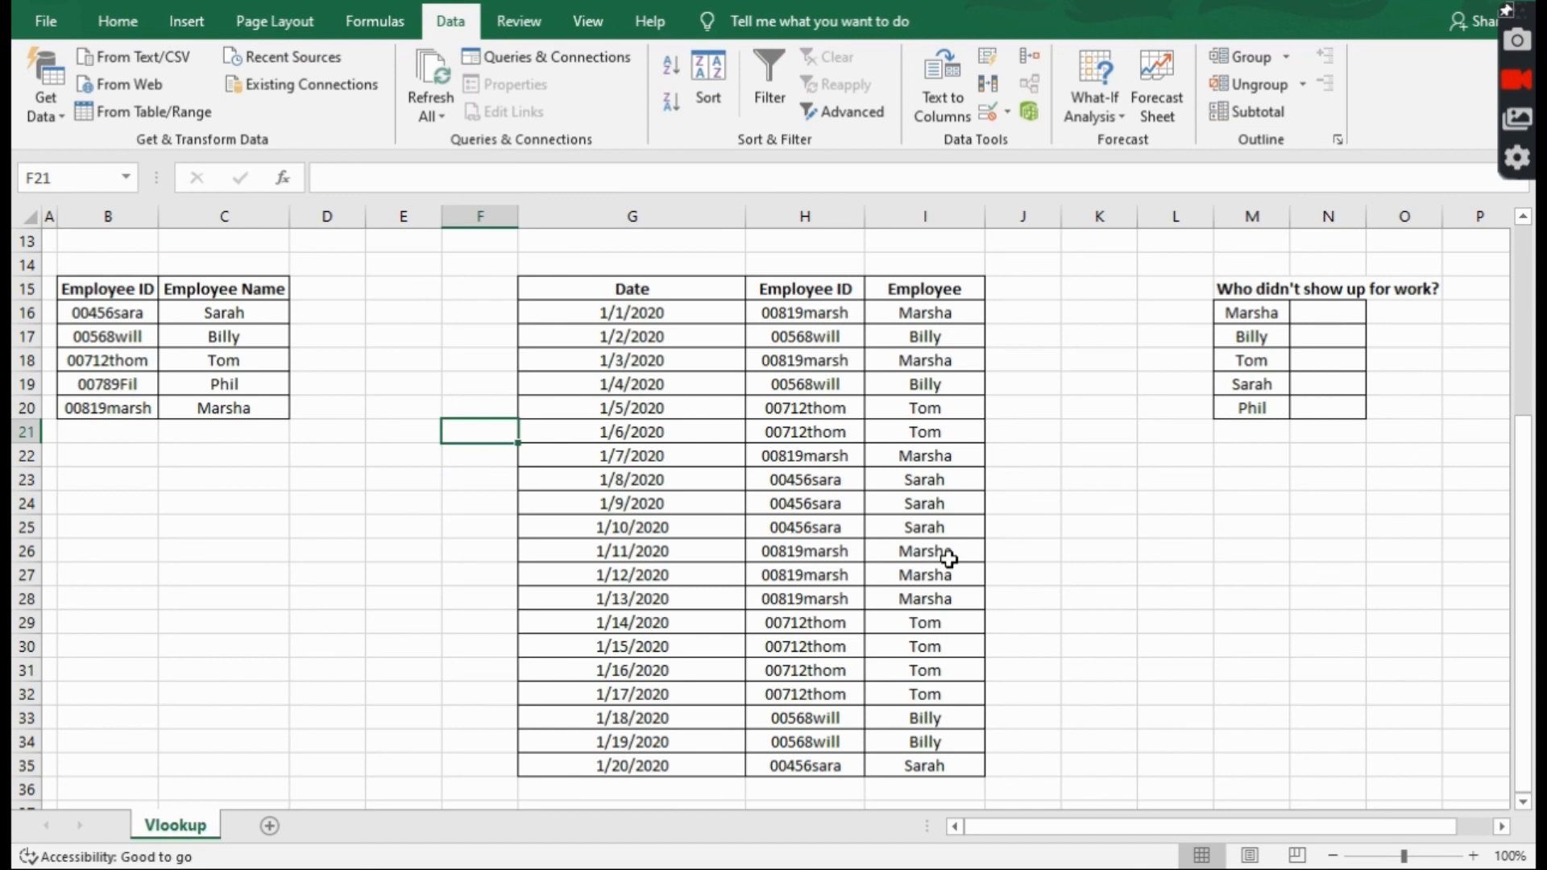
scroll(950, 559, up, 2)
scroll(950, 559, up, 2)
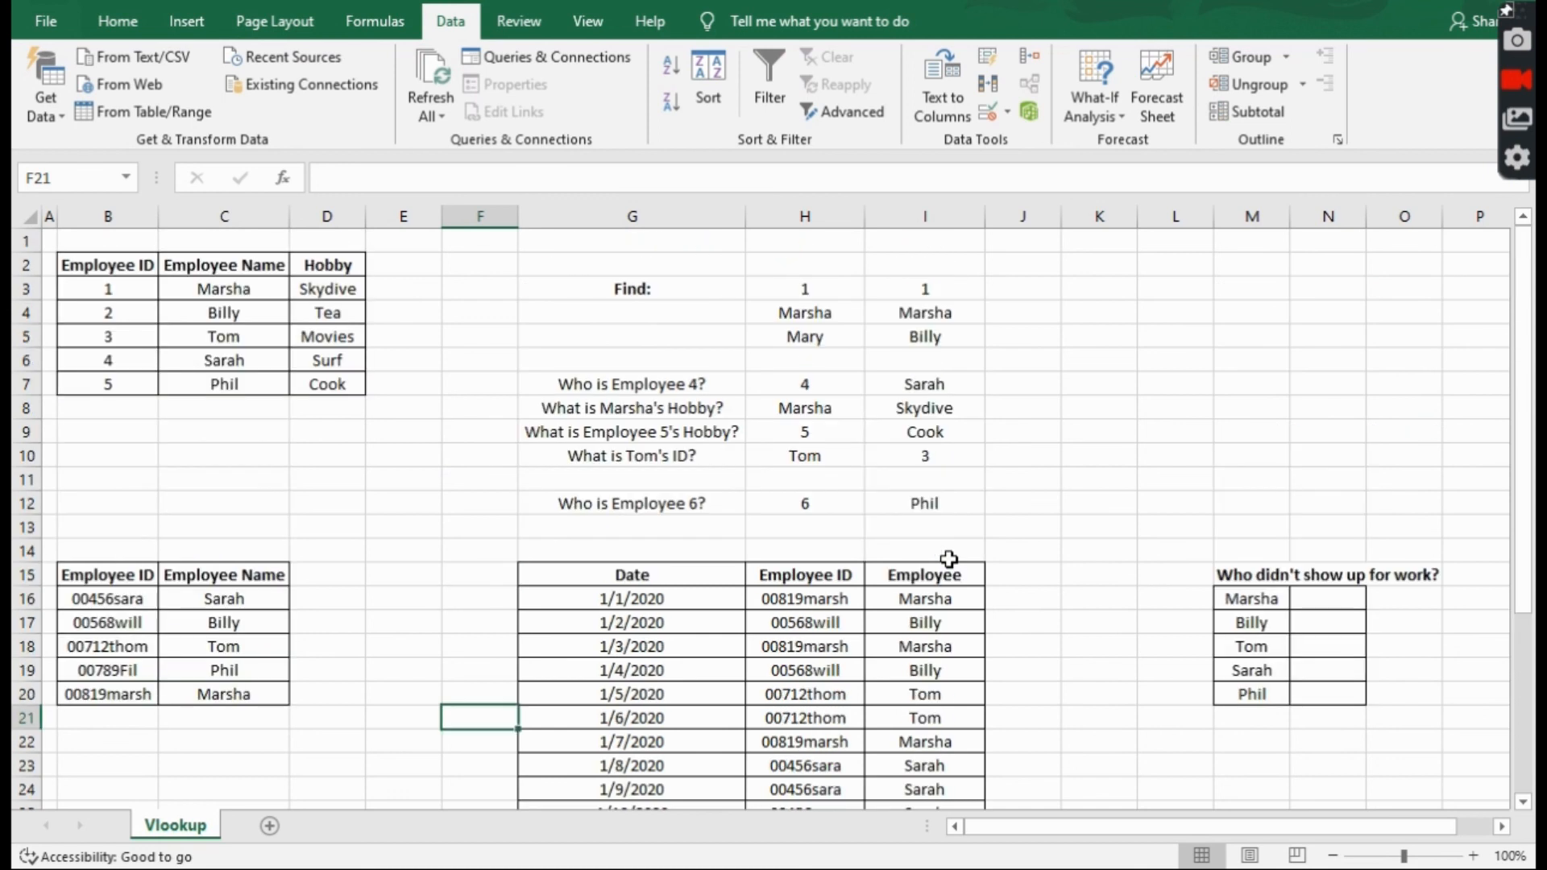